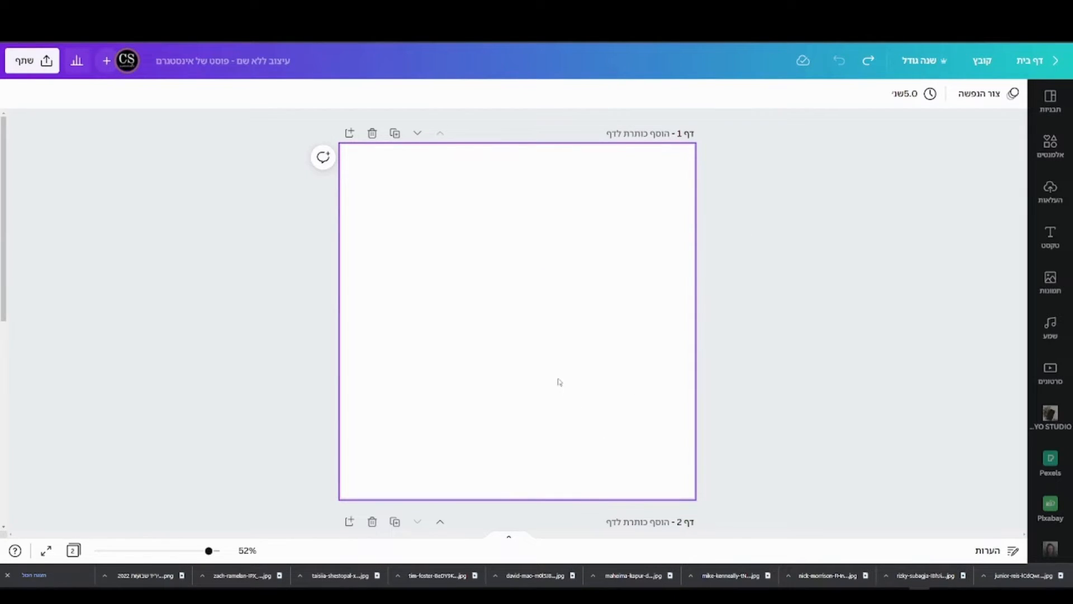
# Step: Move the coffee mug photo from page 2 onto page 1, centred horizontally in the page's lower part
pyautogui.scroll(-2, 560, 382)
pyautogui.scroll(2, 559, 383)
pyautogui.scroll(-5, 619, 472)
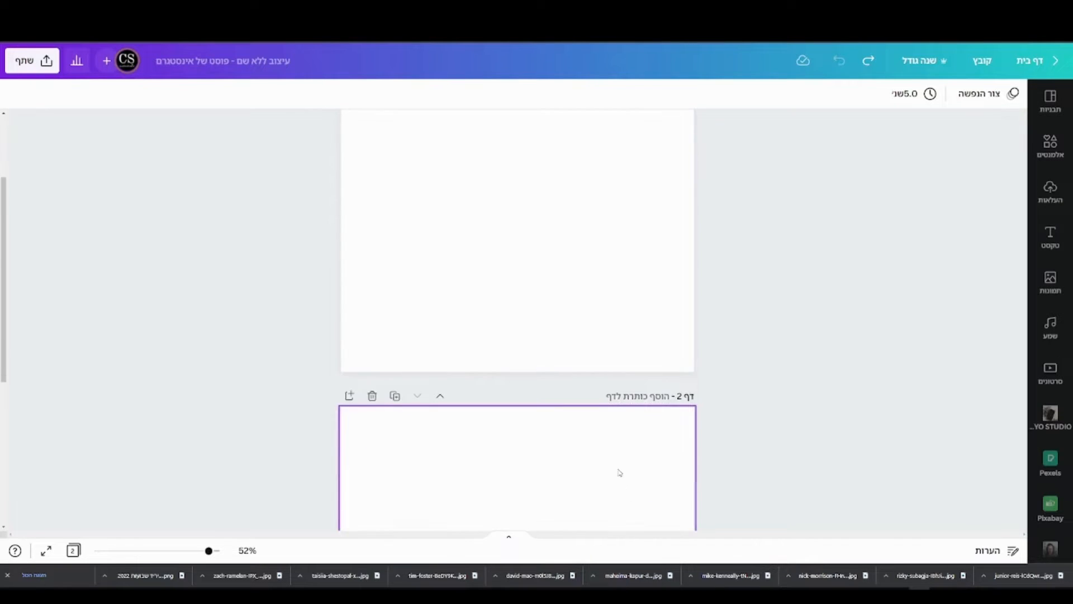
pyautogui.scroll(-1, 621, 458)
pyautogui.rightClick(610, 457)
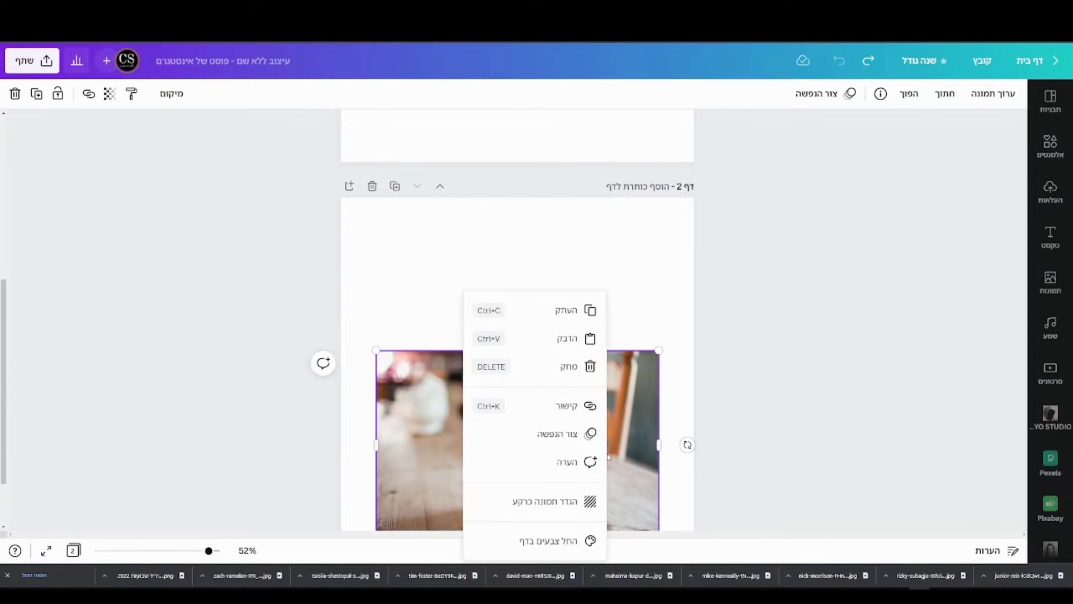
pyautogui.click(641, 445)
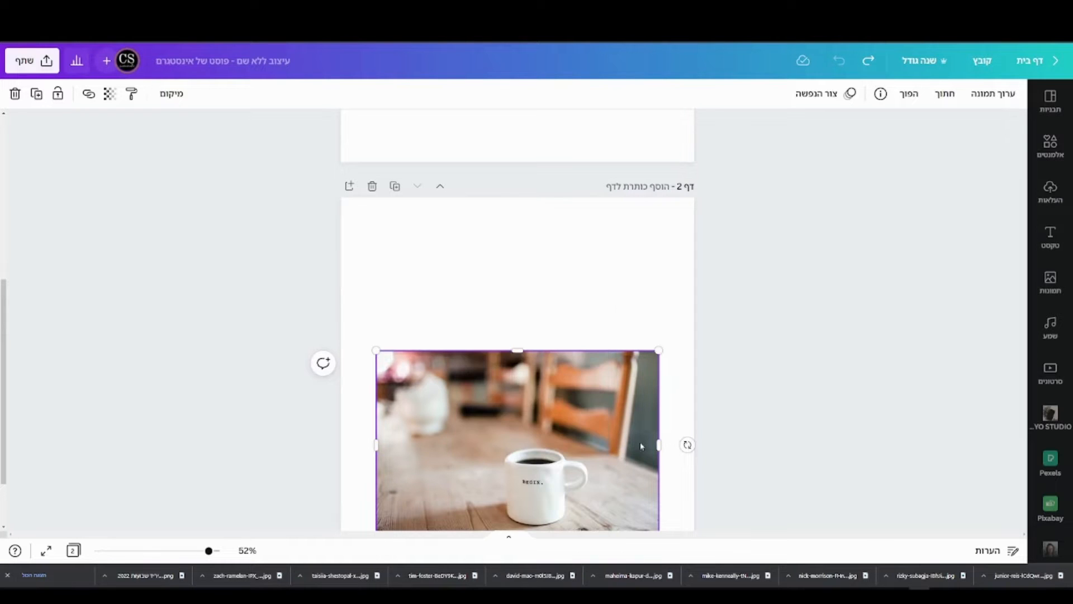
pyautogui.rightClick(627, 442)
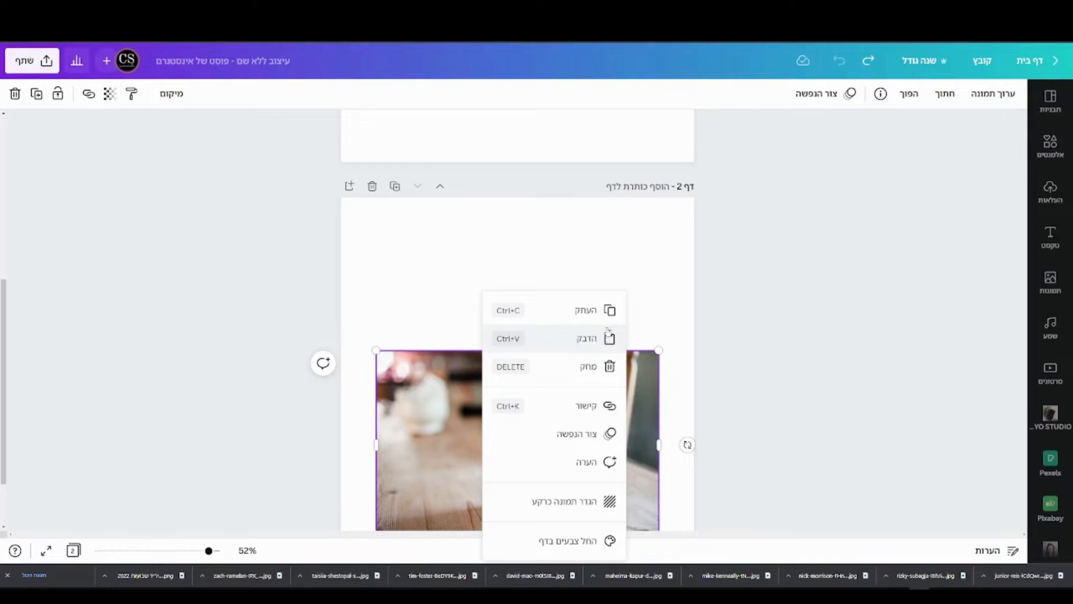
pyautogui.moveTo(649, 415); pyautogui.dragTo(617, 45)
pyautogui.scroll(4, 635, 316)
pyautogui.scroll(2, 586, 438)
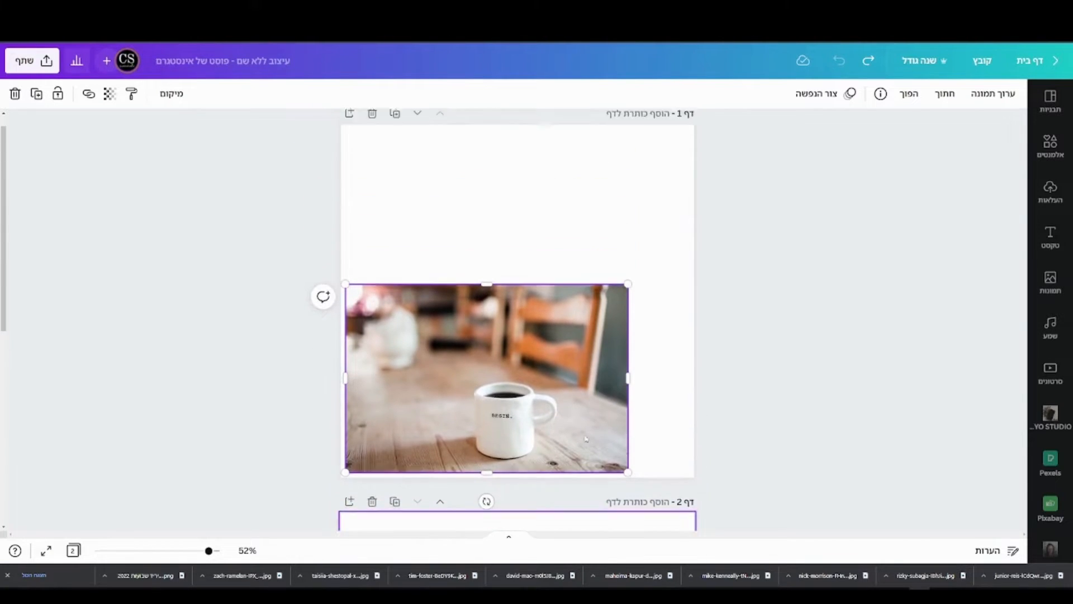
pyautogui.moveTo(520, 456); pyautogui.dragTo(559, 432)
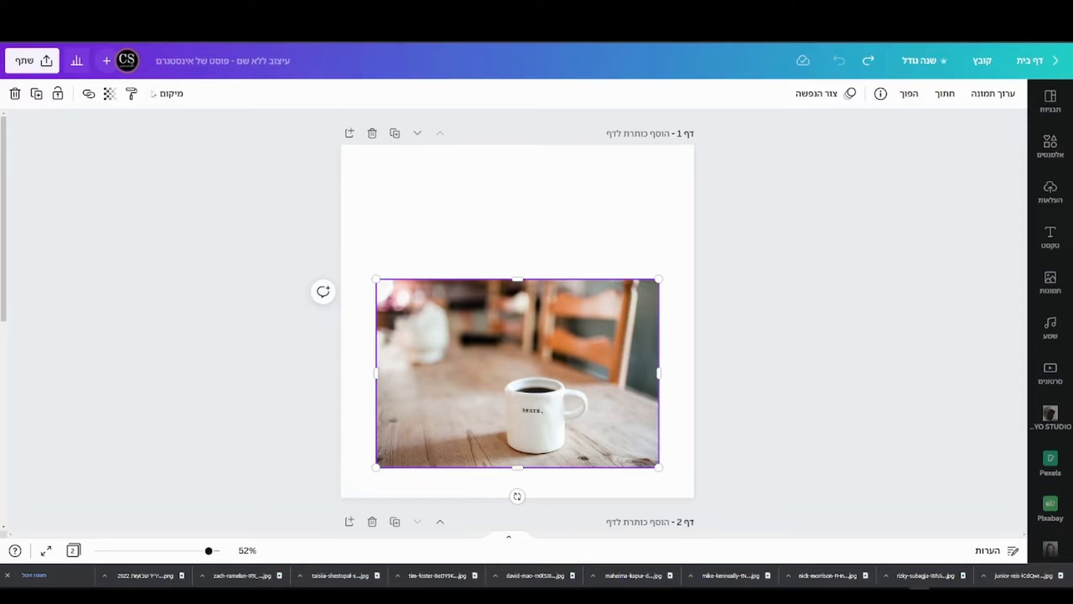
# Step: Remove the background from the coffee mug photo on page 1 and apply the cutout
pyautogui.click(1003, 93)
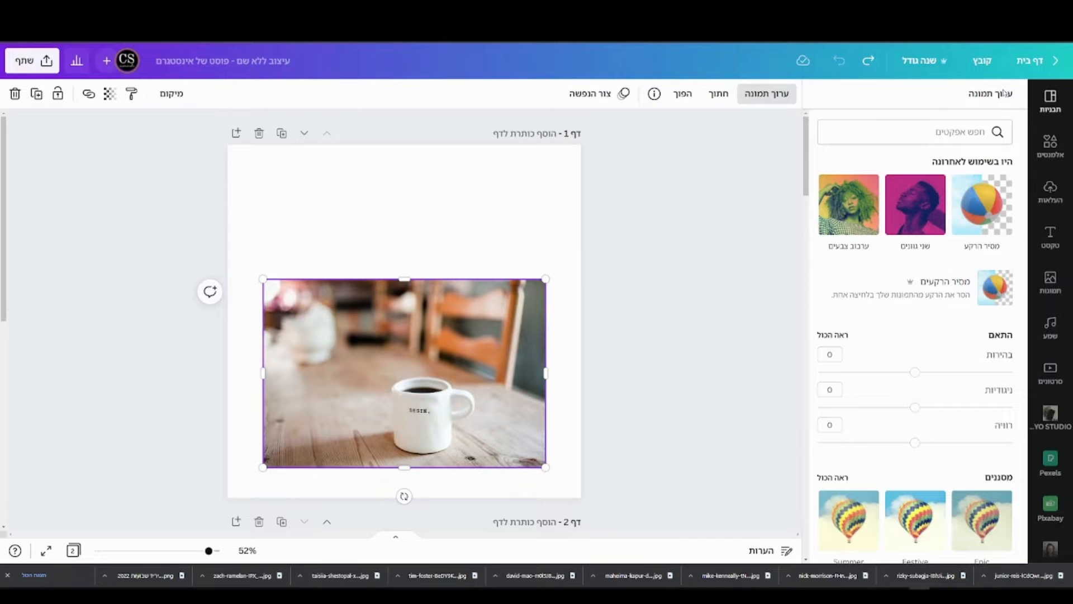
pyautogui.click(958, 297)
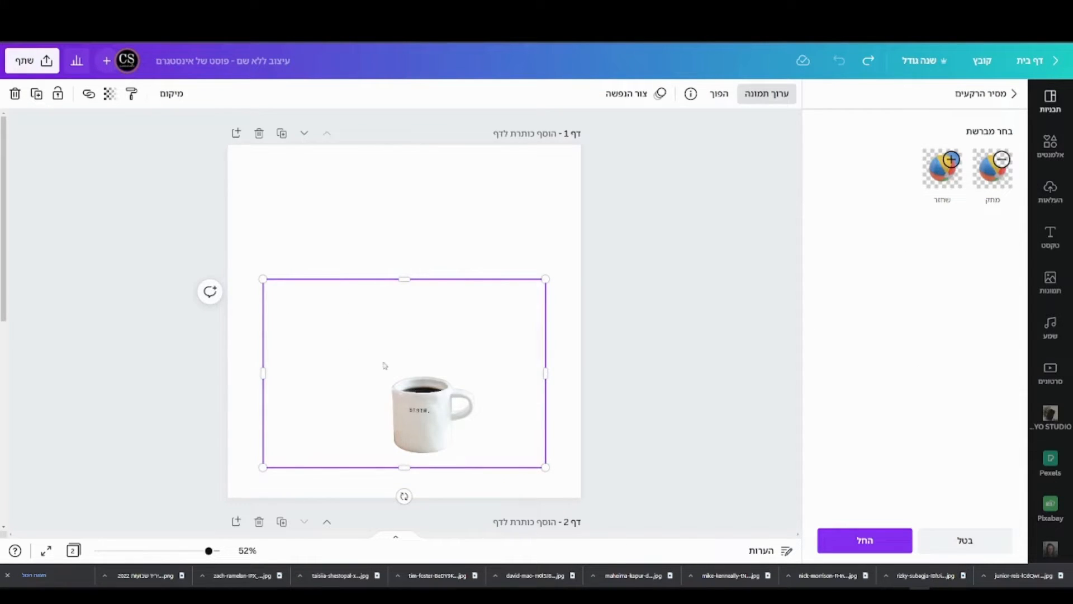
pyautogui.moveTo(409, 384); pyautogui.dragTo(418, 384)
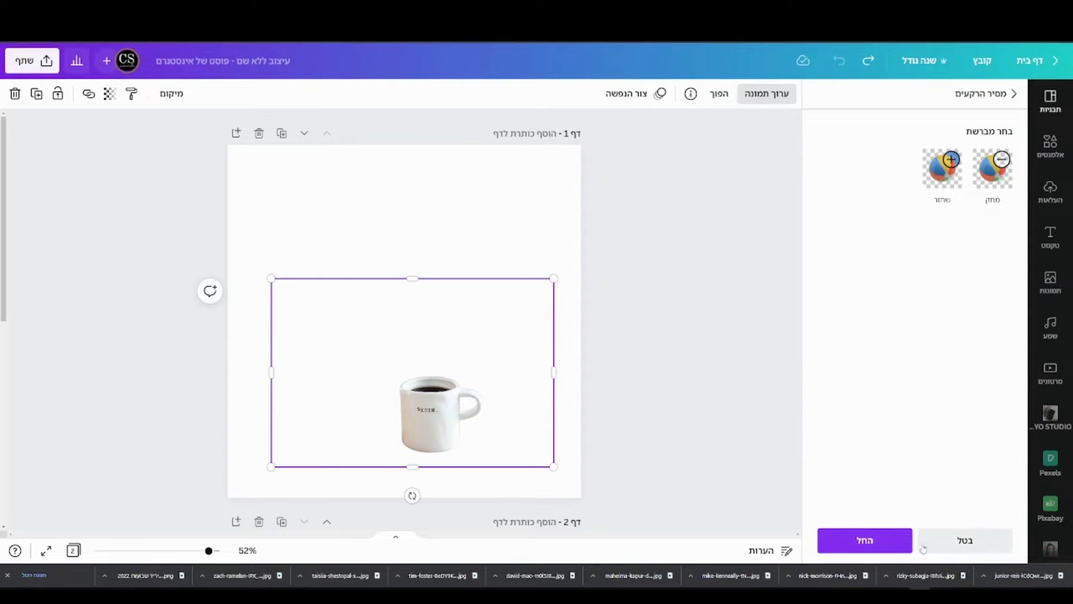
pyautogui.click(889, 546)
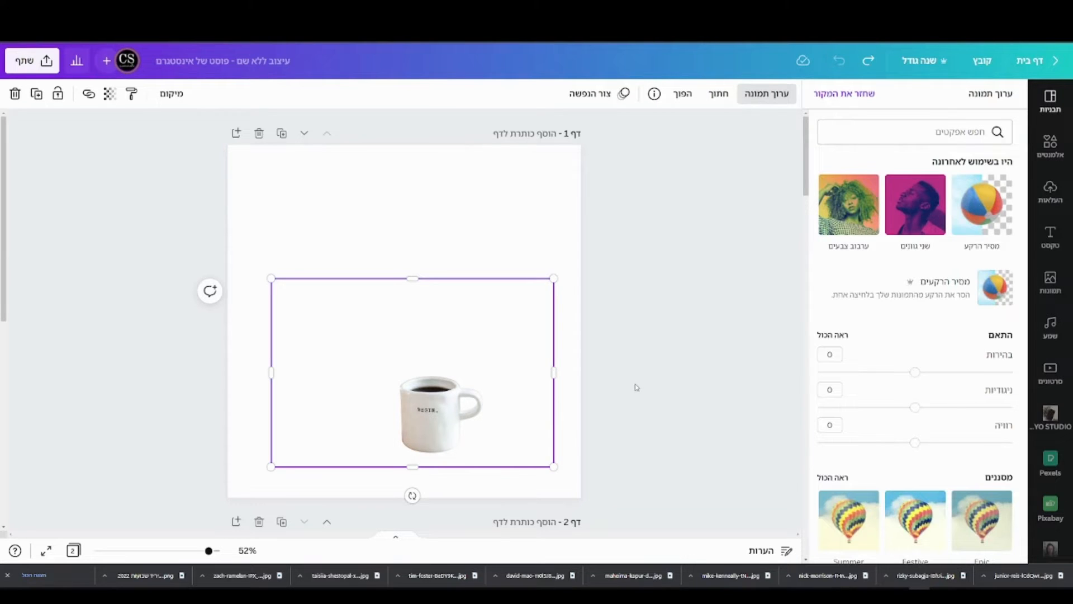
# Step: Shrink the mug cutout and crop the empty space above and on both sides, keeping it near the page's lower edge
pyautogui.moveTo(409, 406); pyautogui.dragTo(419, 418)
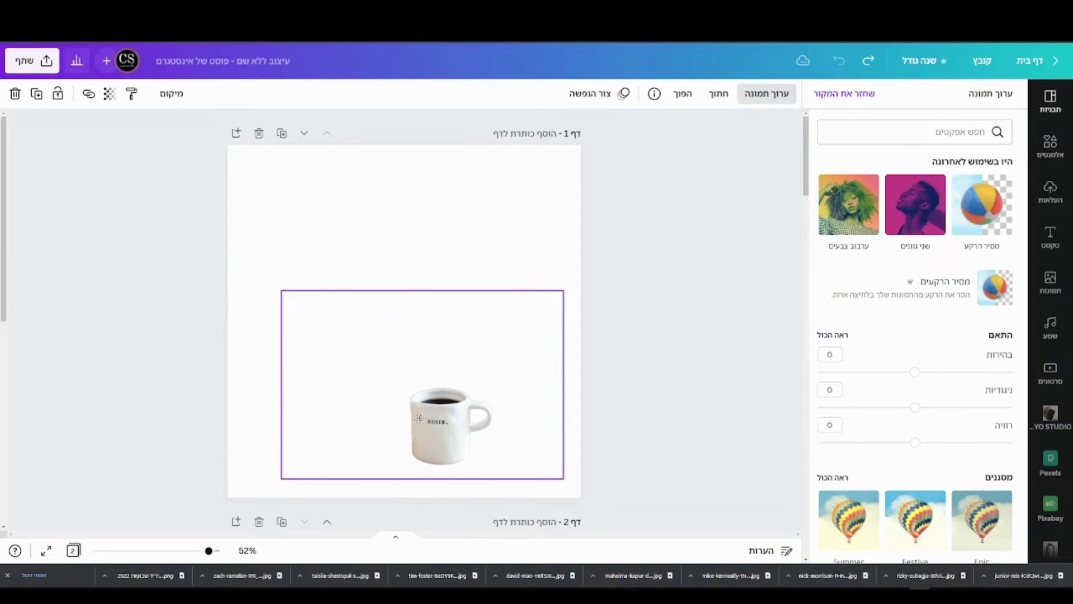
pyautogui.moveTo(282, 292); pyautogui.dragTo(305, 318)
pyautogui.moveTo(391, 306); pyautogui.dragTo(406, 372)
pyautogui.moveTo(307, 426); pyautogui.dragTo(376, 427)
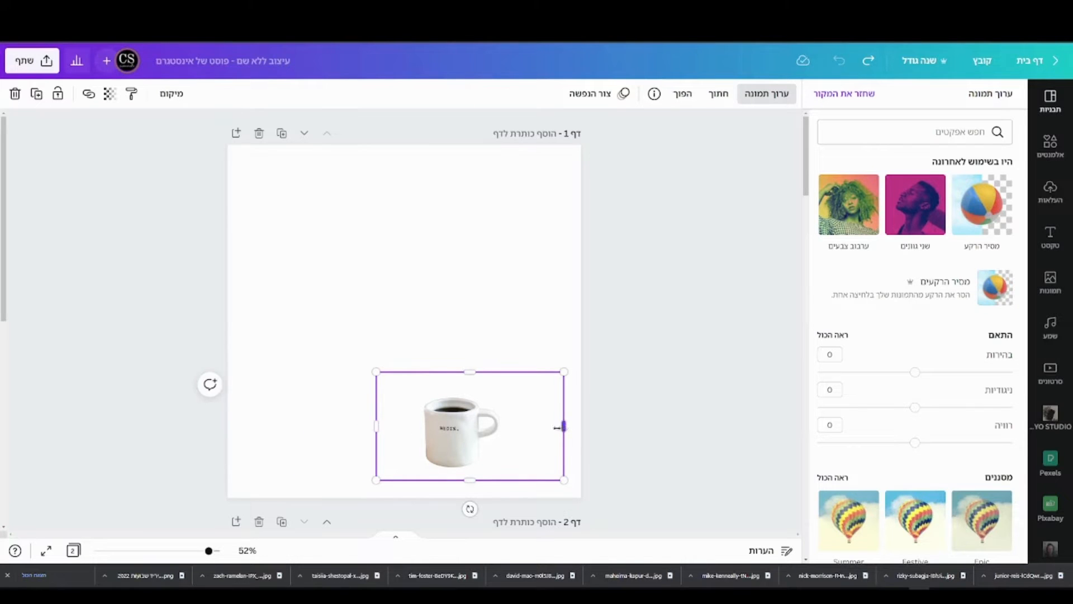
pyautogui.moveTo(561, 428); pyautogui.dragTo(532, 426)
pyautogui.click(642, 295)
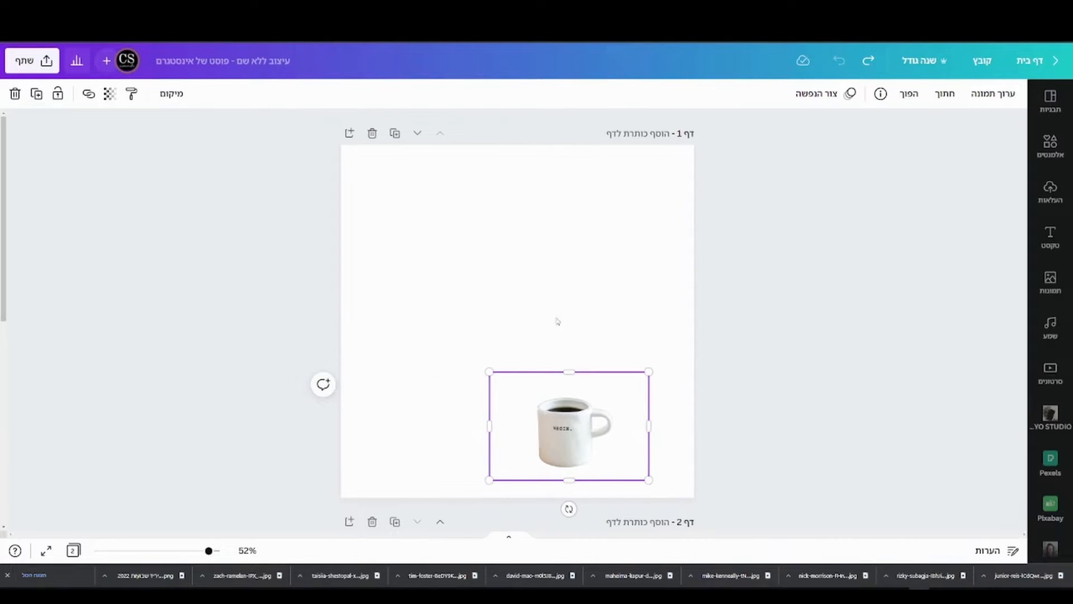
# Step: Set page 1's background to the custom colour #3F2205 and nudge the mug slightly upward
pyautogui.click(538, 281)
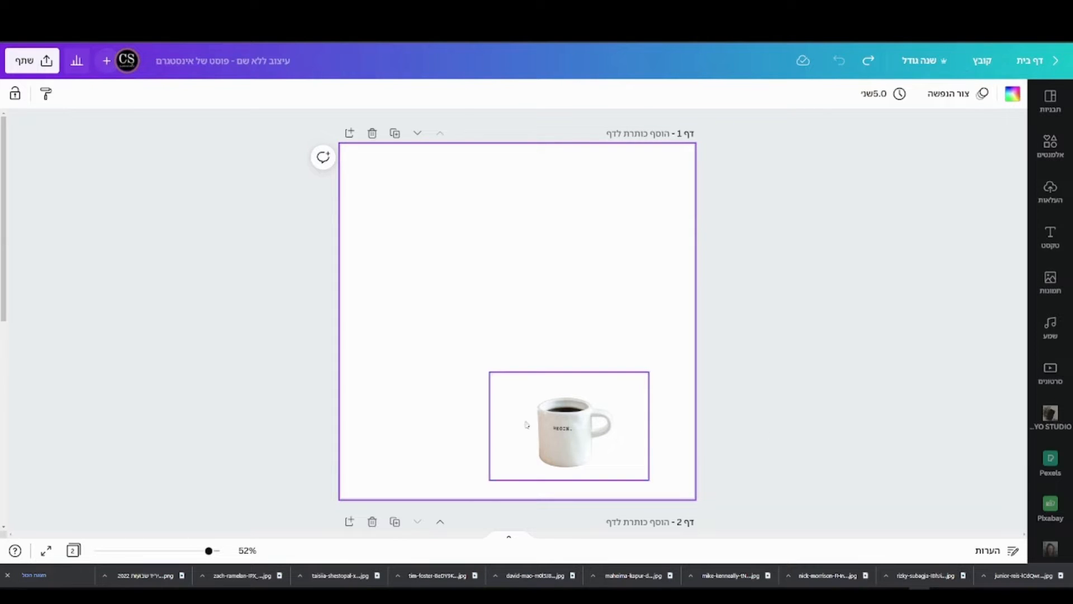
pyautogui.click(1012, 95)
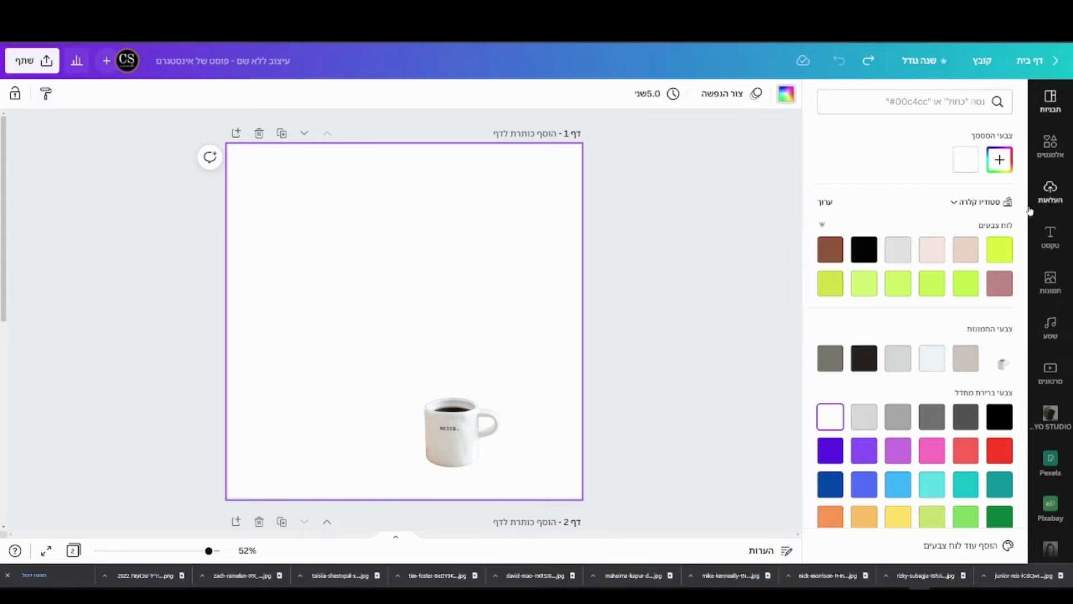
pyautogui.click(998, 161)
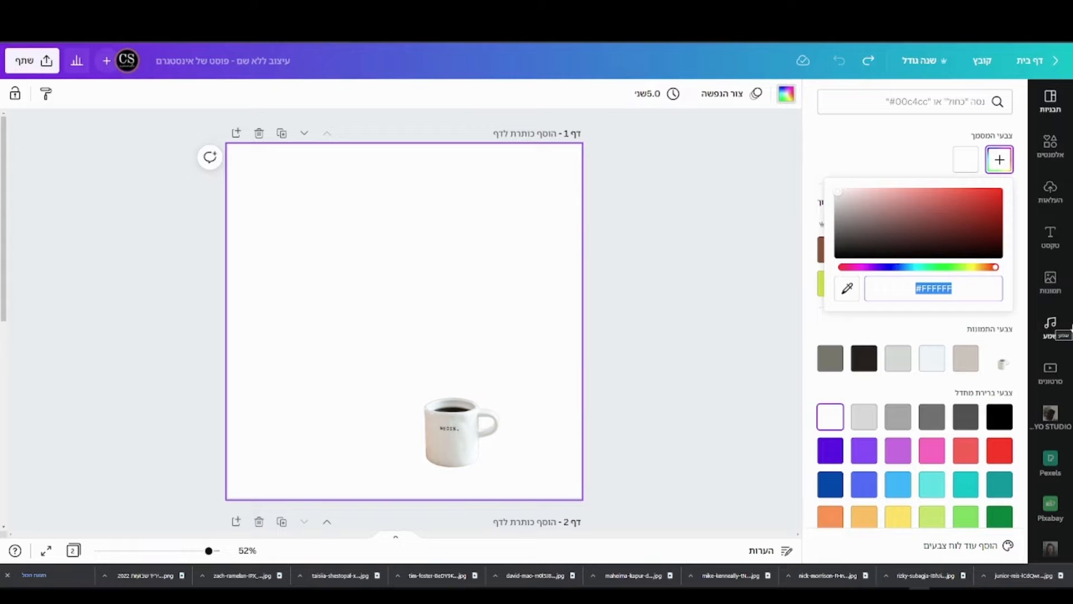
pyautogui.write('#3')
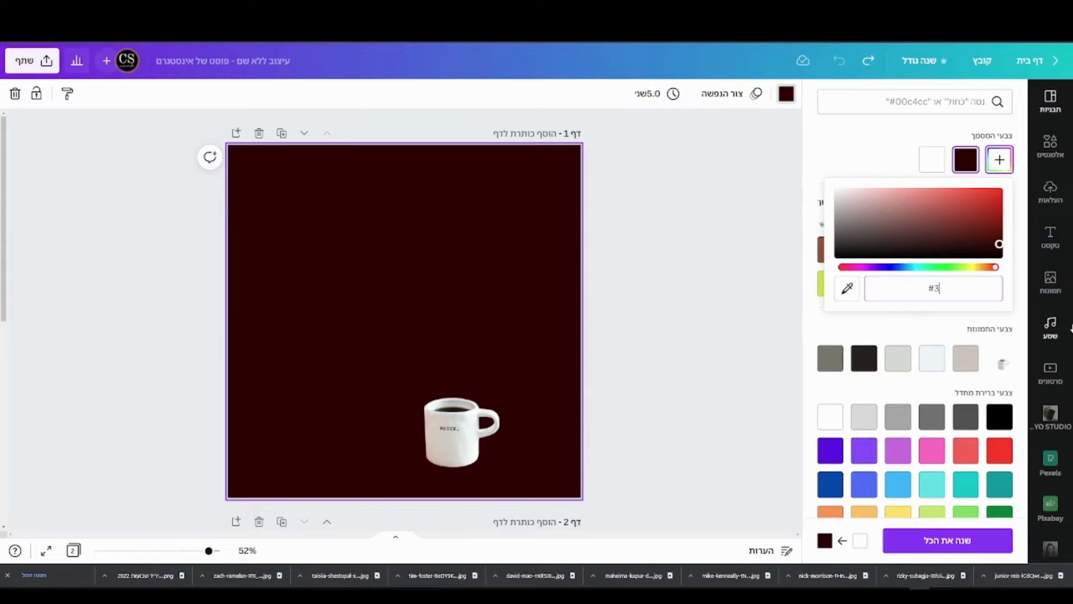
pyautogui.write('F')
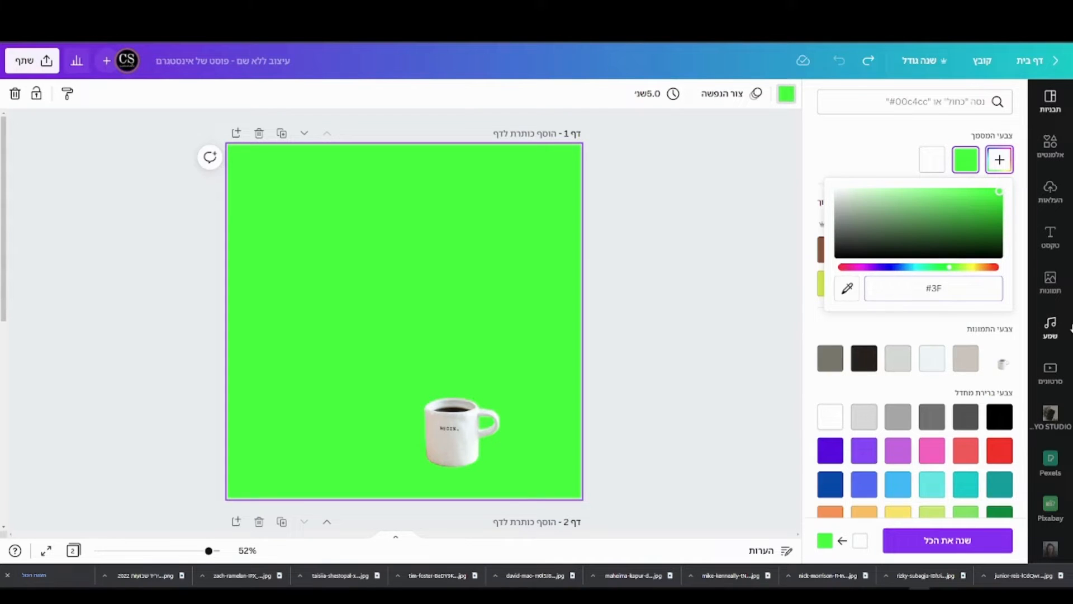
pyautogui.write('2205')
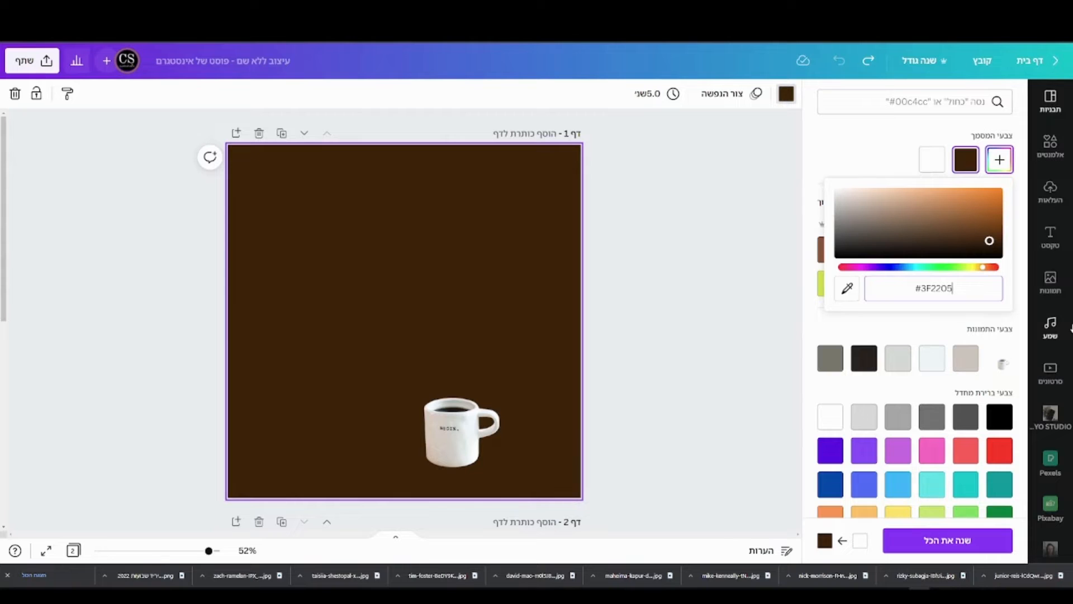
pyautogui.click(726, 228)
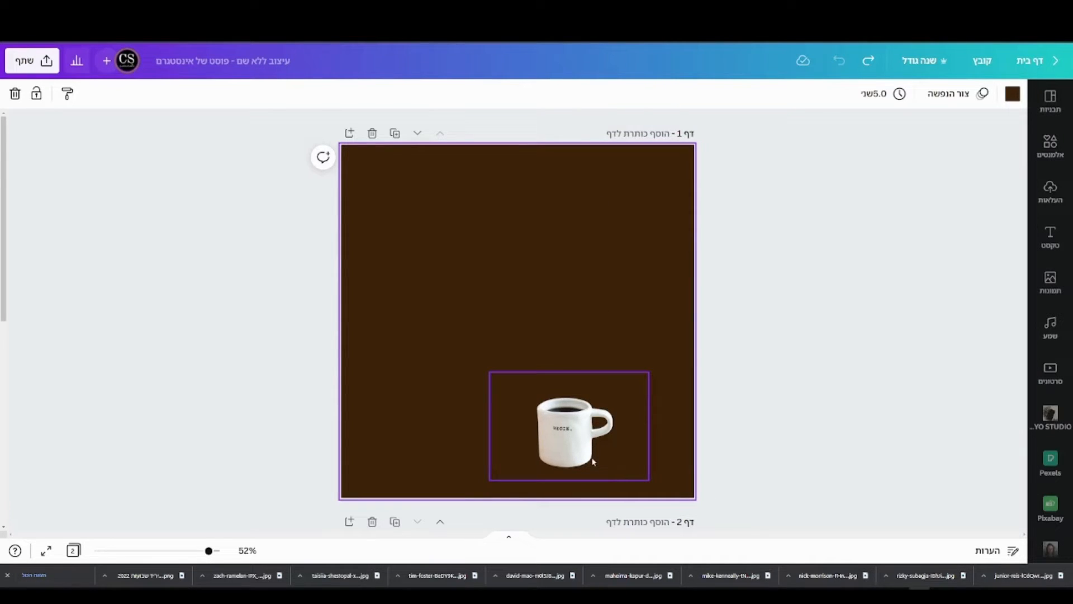
pyautogui.moveTo(579, 455); pyautogui.dragTo(579, 445)
pyautogui.click(732, 352)
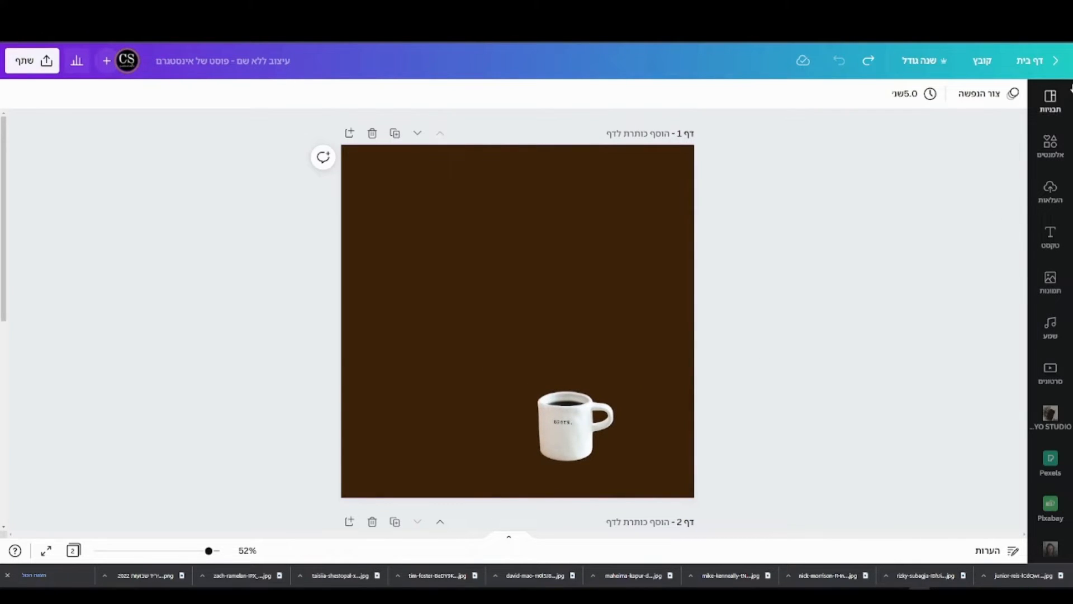
# Step: Add the uploaded photo of the woman with raised arms to page 1, centred near the top and overlapping the mug
pyautogui.click(1052, 191)
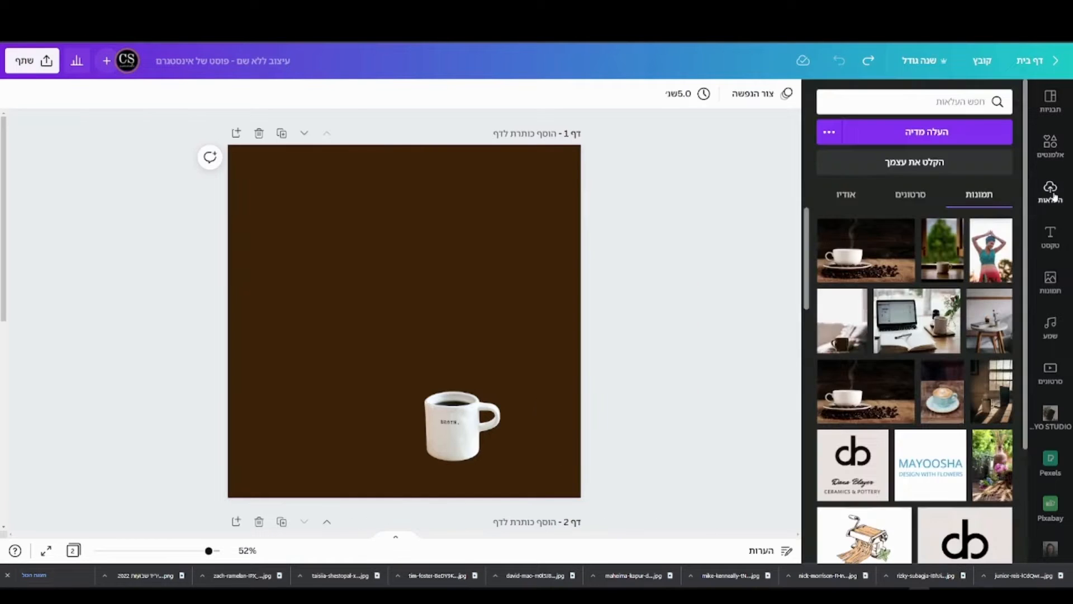
pyautogui.click(994, 260)
pyautogui.moveTo(431, 351); pyautogui.dragTo(428, 309)
pyautogui.click(752, 380)
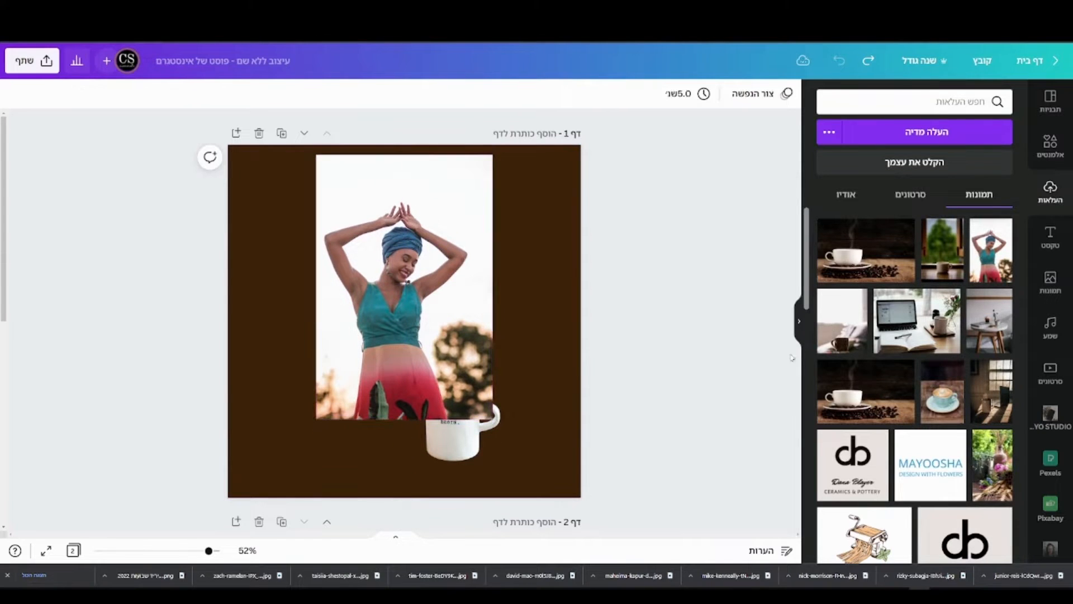
pyautogui.click(800, 322)
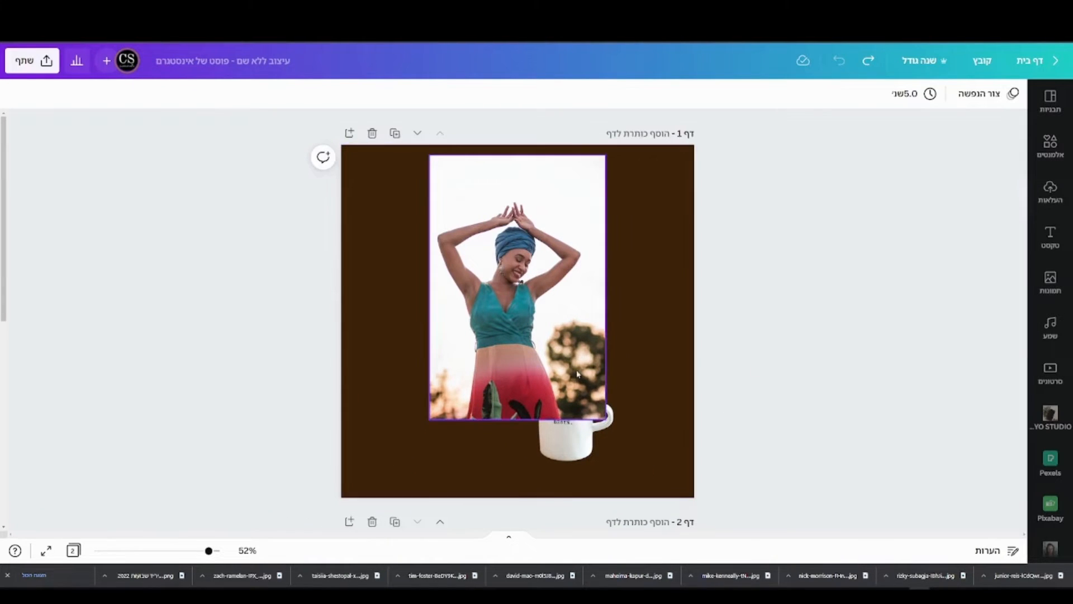
pyautogui.moveTo(541, 386); pyautogui.dragTo(544, 396)
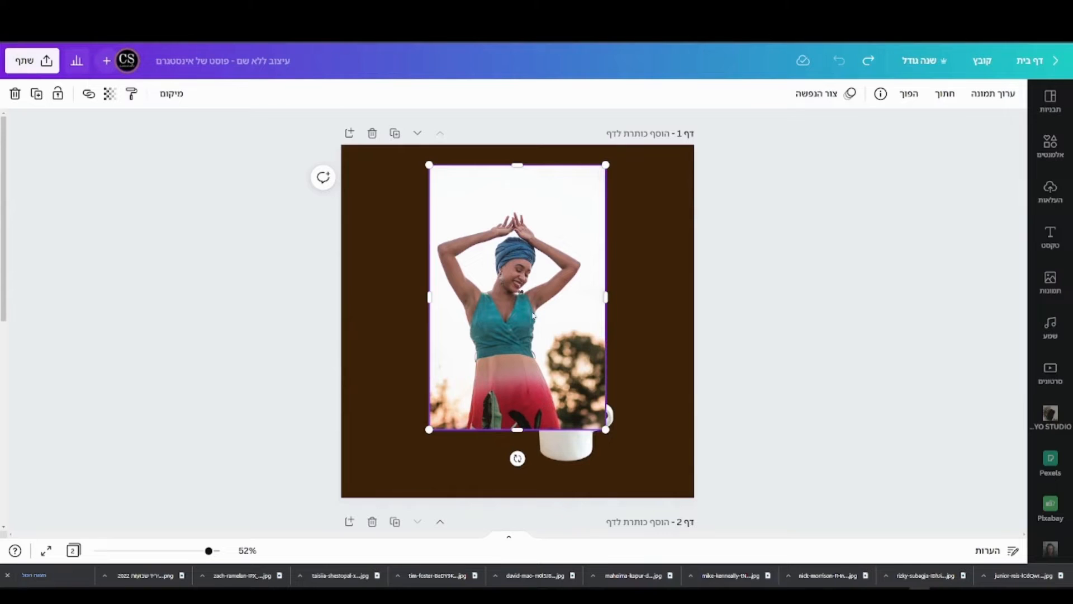
pyautogui.moveTo(518, 282); pyautogui.dragTo(512, 269)
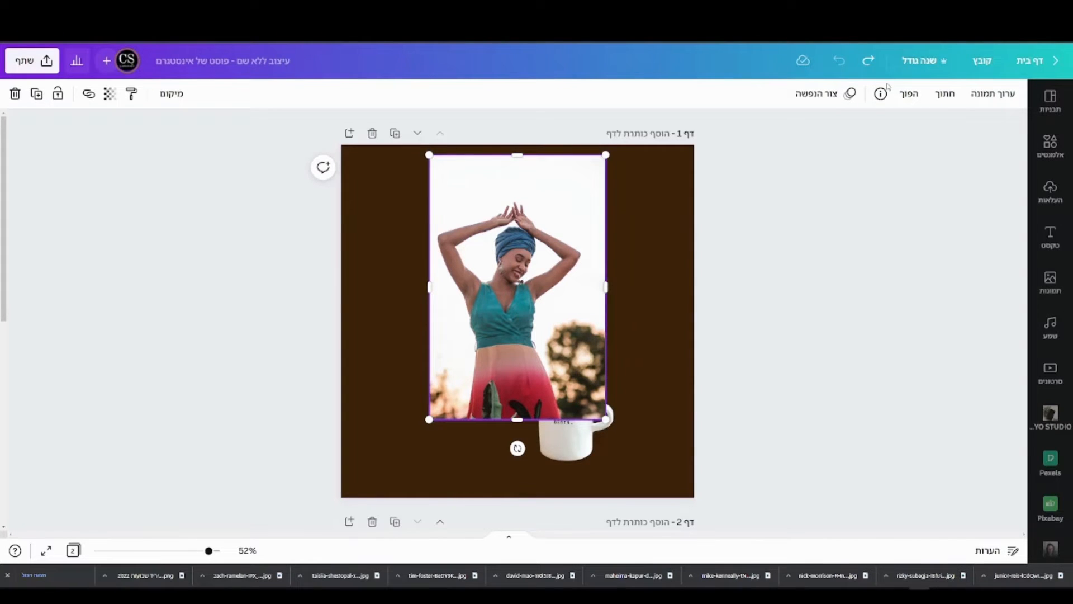
# Step: Remove the background from the photo of the woman with raised arms and apply the cutout
pyautogui.click(986, 96)
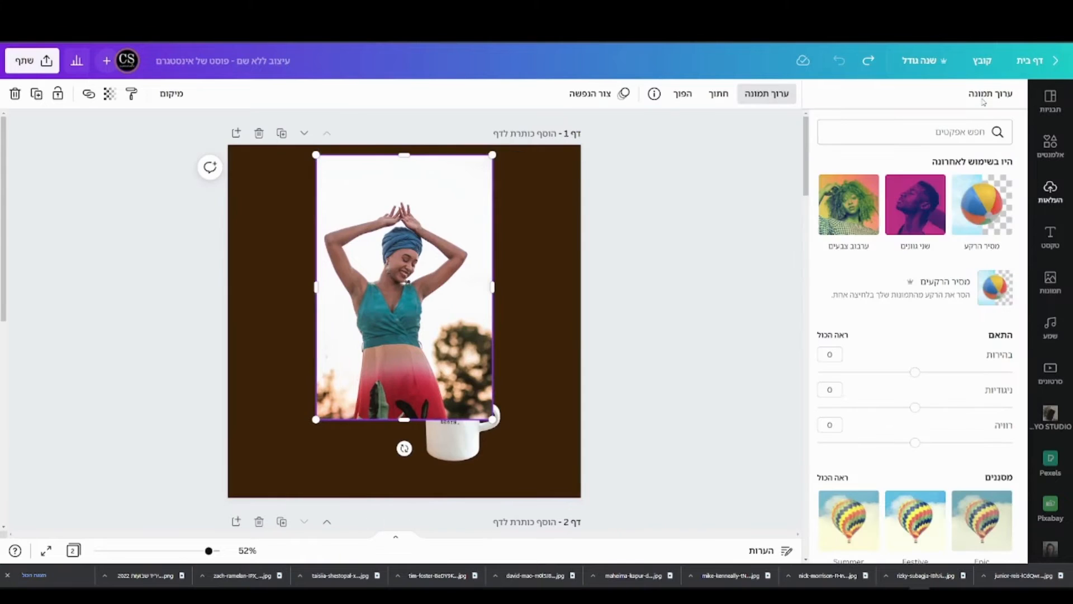
pyautogui.click(971, 297)
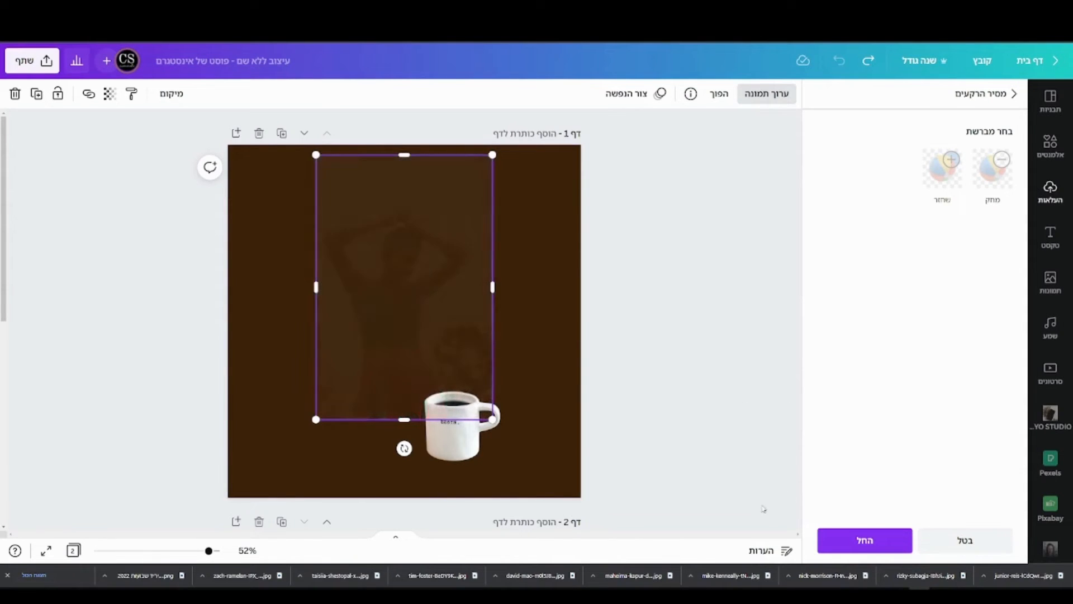
pyautogui.click(857, 541)
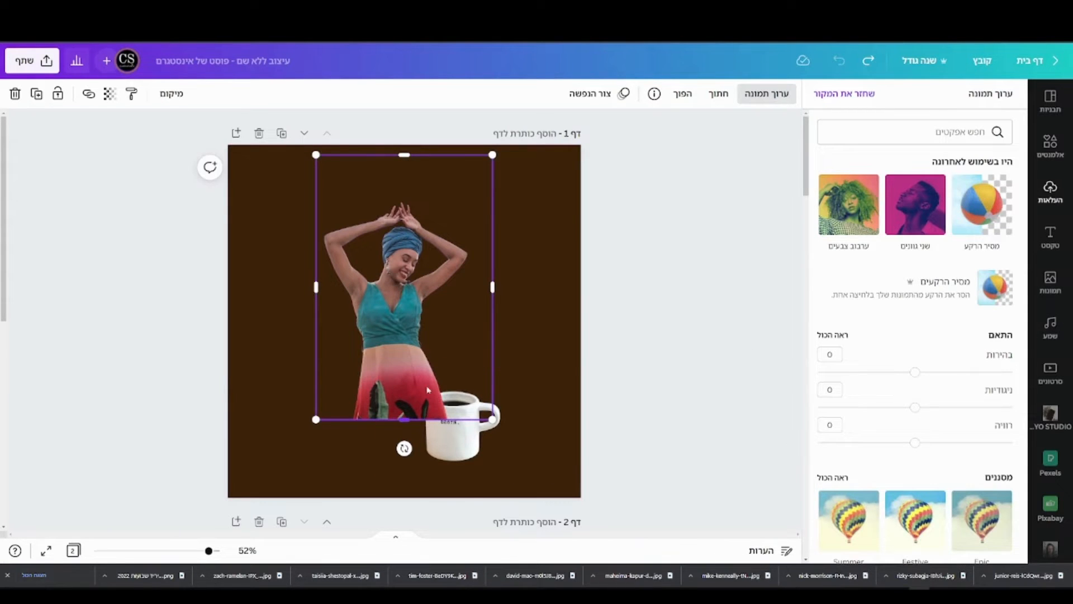
# Step: Move the woman's cutout to the page's top edge, left of centre, so her figure clears the mug
pyautogui.moveTo(431, 340); pyautogui.dragTo(444, 337)
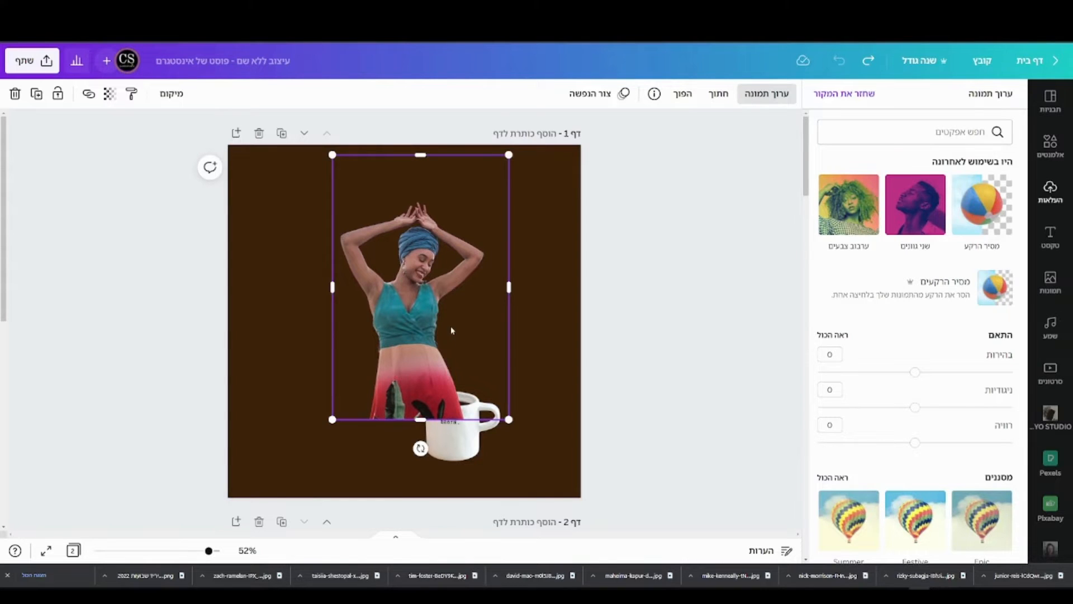
pyautogui.moveTo(420, 333); pyautogui.dragTo(418, 323)
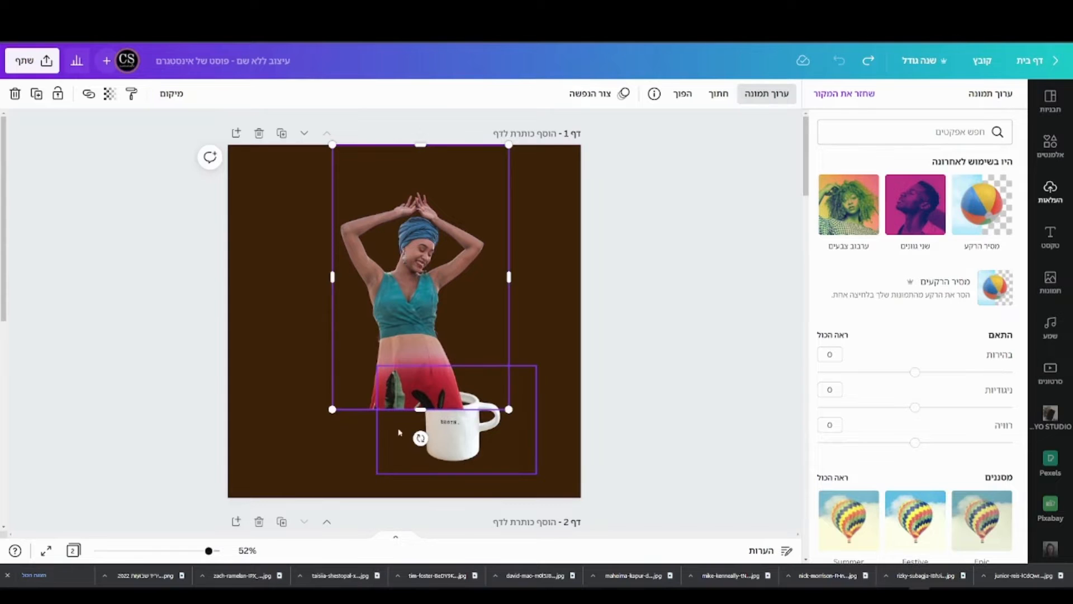
pyautogui.click(382, 437)
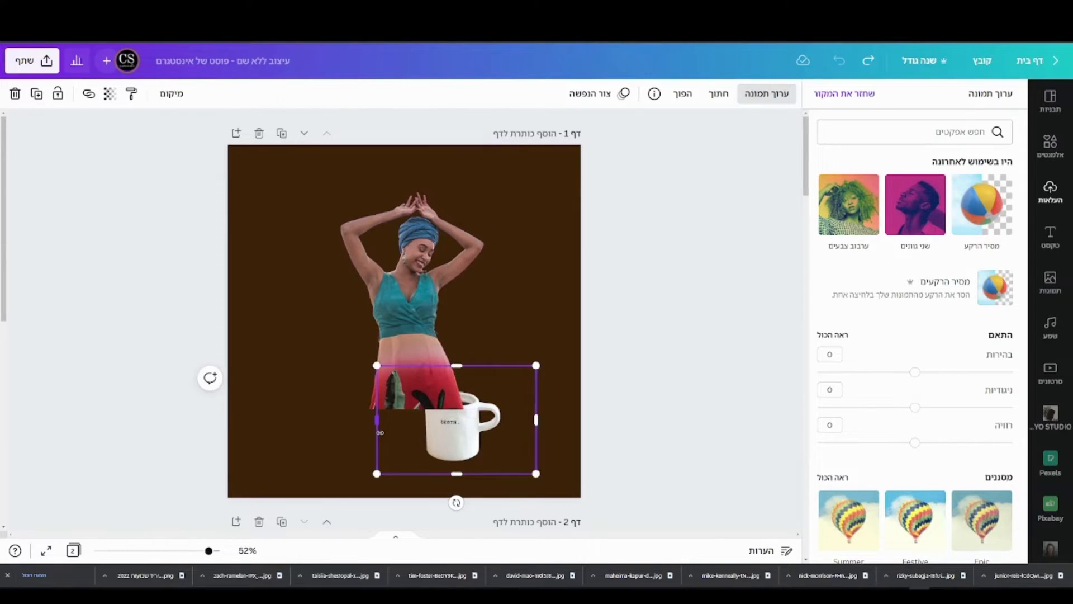
pyautogui.click(384, 321)
pyautogui.hotkey('shift', 'Right')
pyautogui.hotkey('shift', 'Right')
pyautogui.hotkey('shift', 'Right')
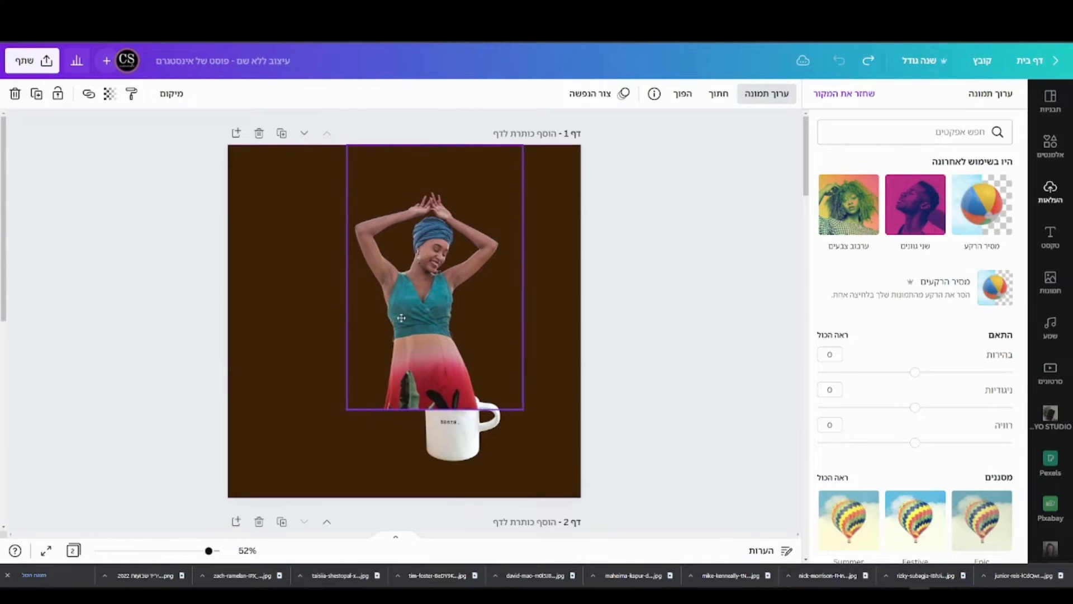
pyautogui.moveTo(383, 319); pyautogui.dragTo(321, 319)
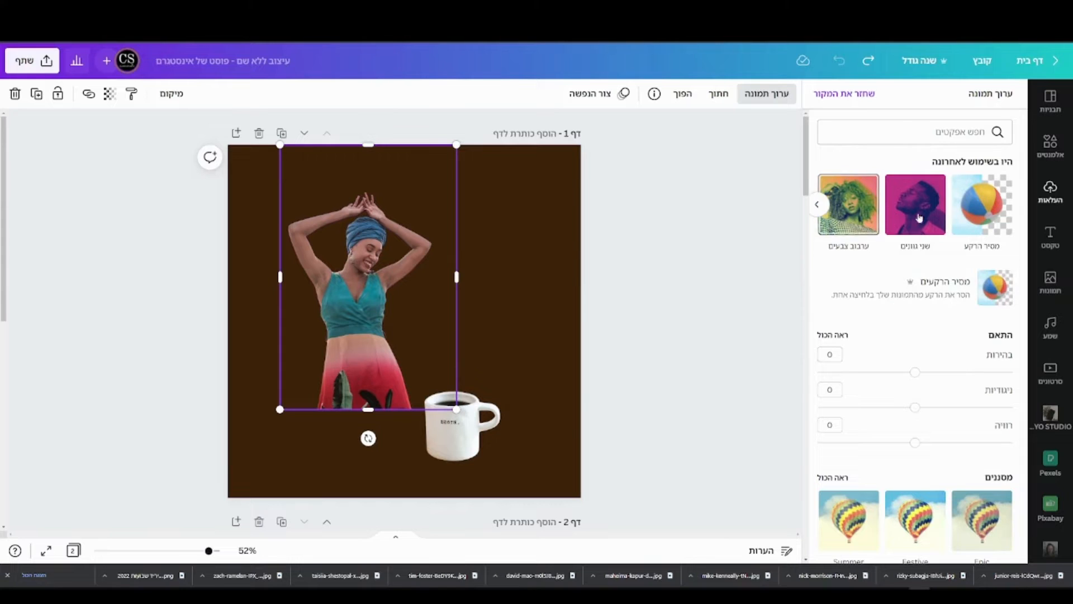
pyautogui.click(707, 355)
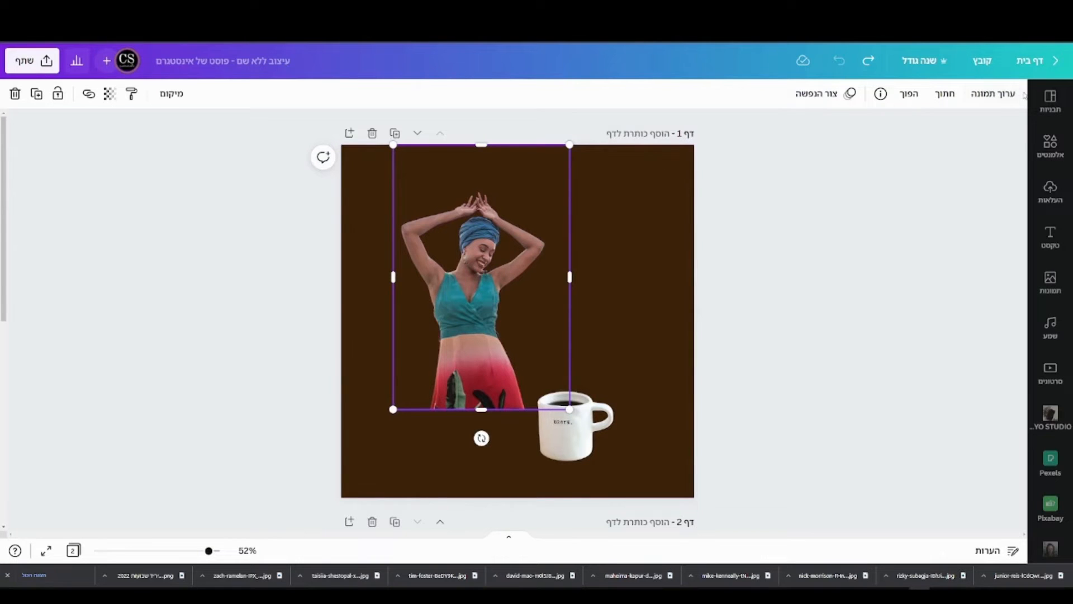
# Step: Open the image effects for the woman's cutout and choose the Marmalade preset of the colour mix effect
pyautogui.click(993, 94)
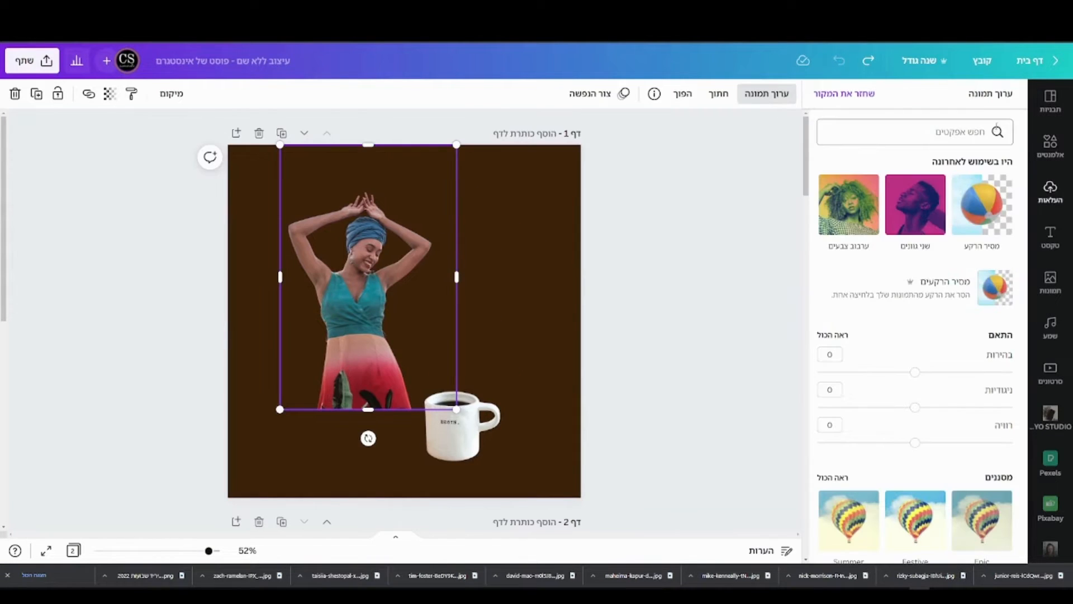
pyautogui.scroll(-7, 914, 261)
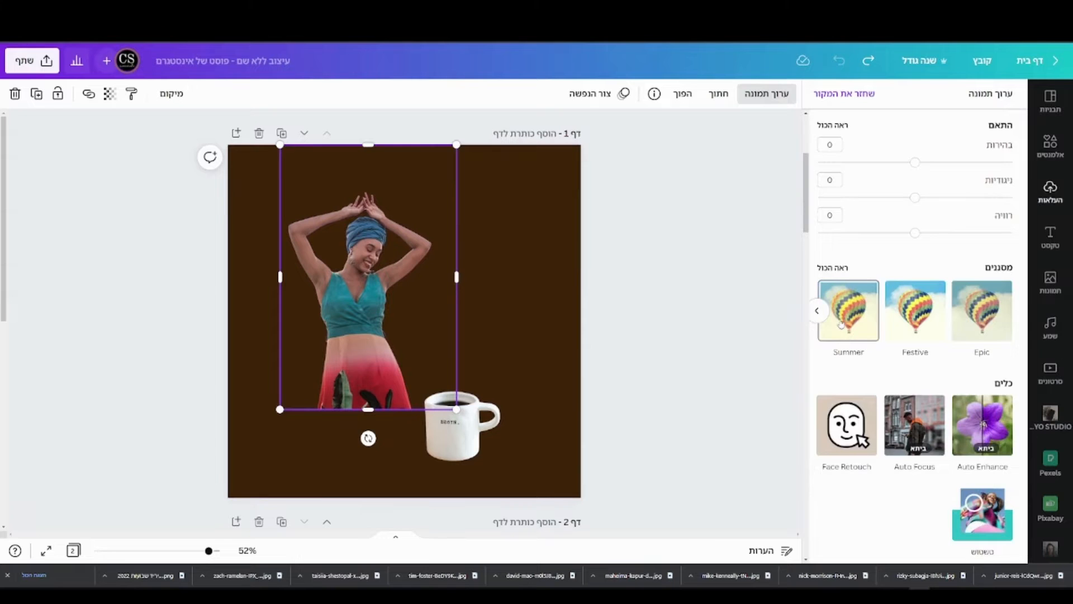
pyautogui.scroll(-4, 906, 295)
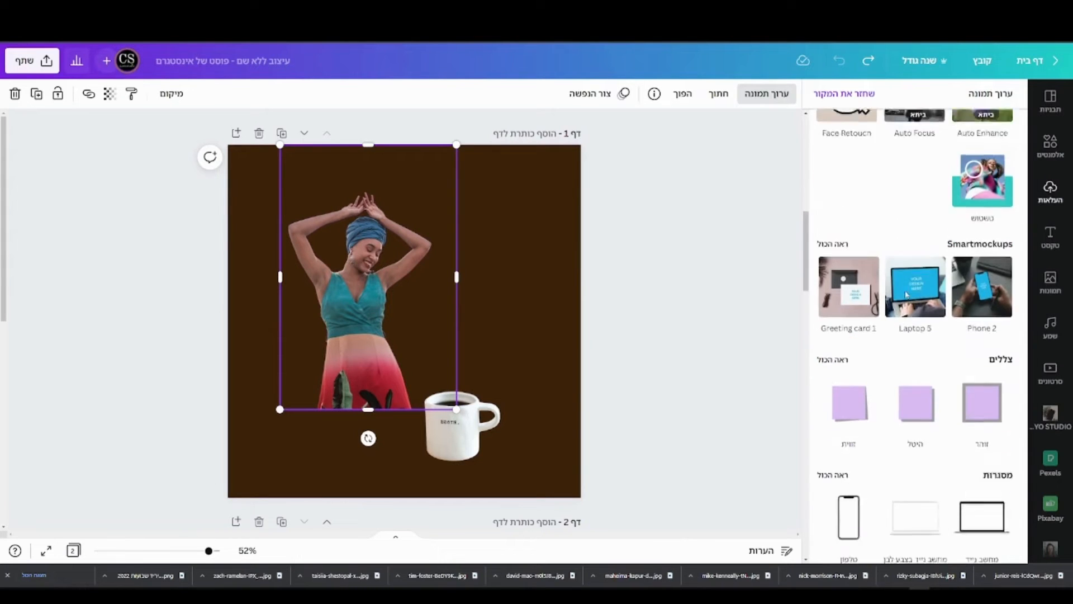
pyautogui.scroll(-8, 907, 294)
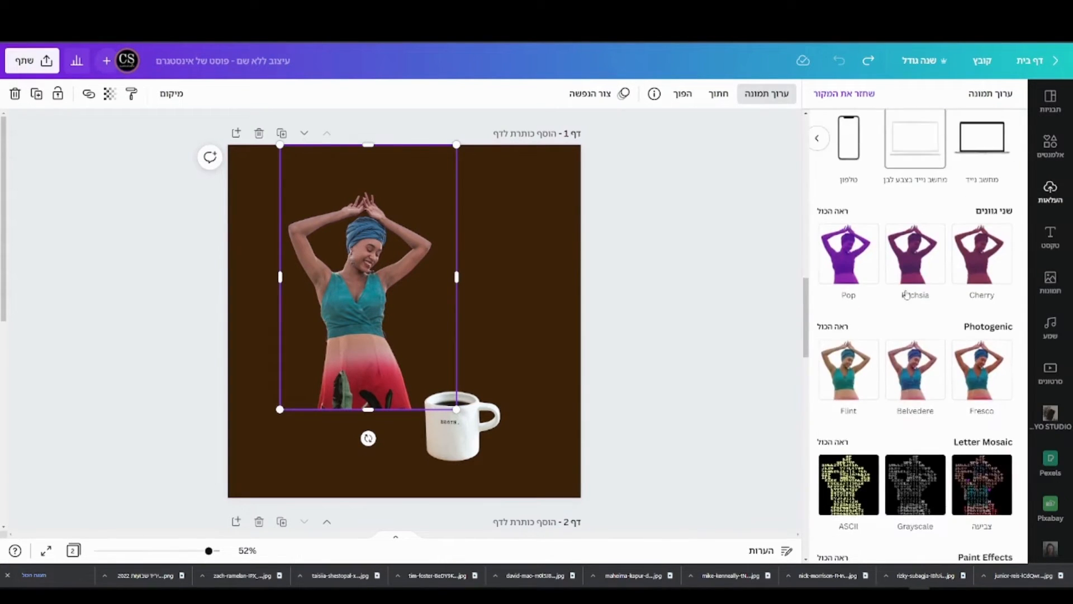
pyautogui.scroll(5, 907, 295)
pyautogui.scroll(5, 907, 295)
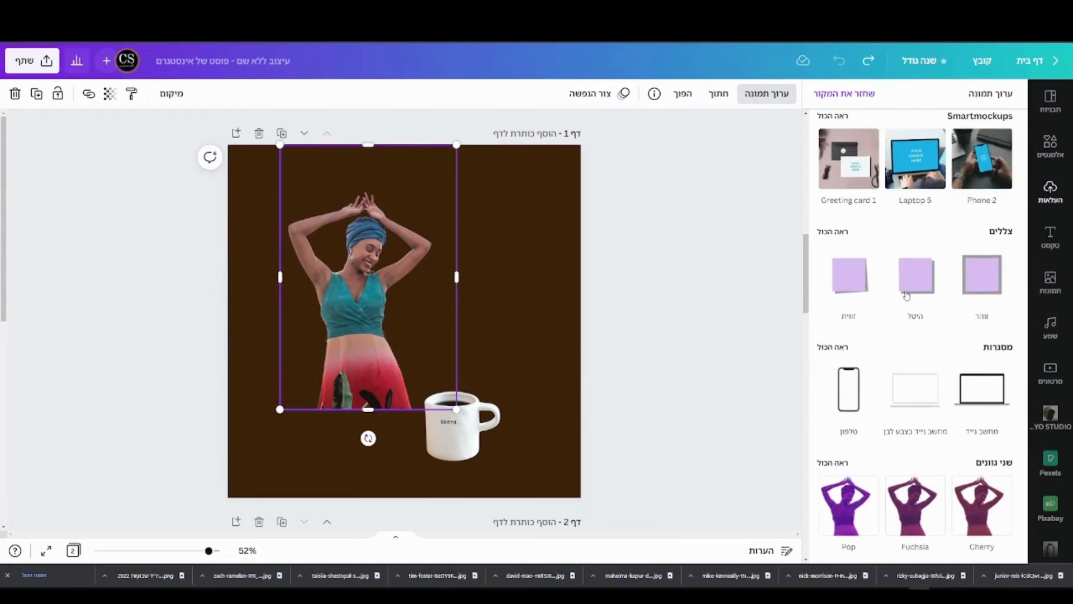
pyautogui.scroll(5, 908, 289)
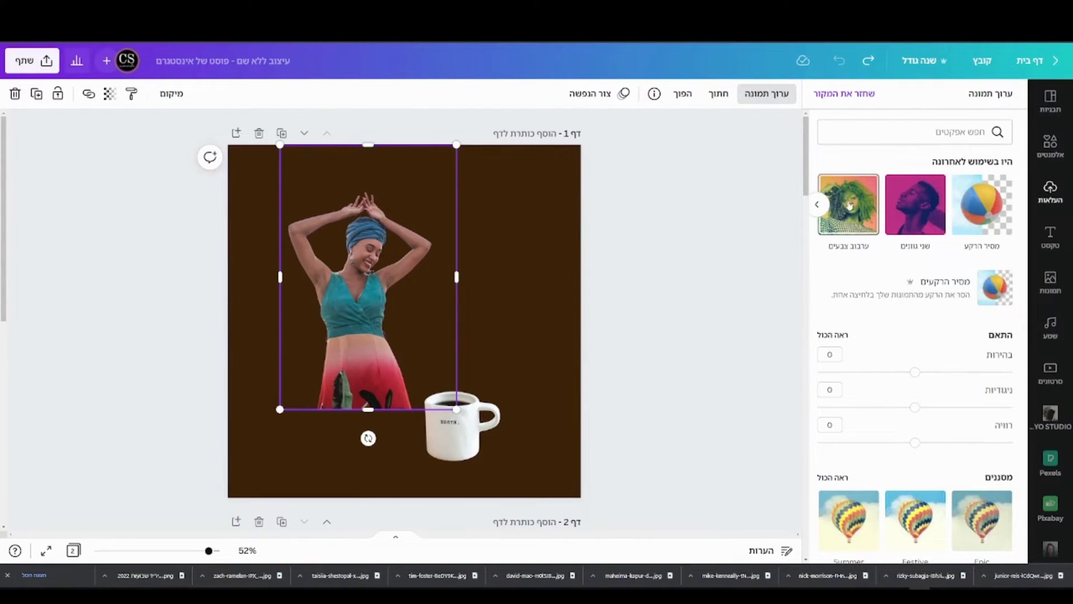
pyautogui.click(849, 205)
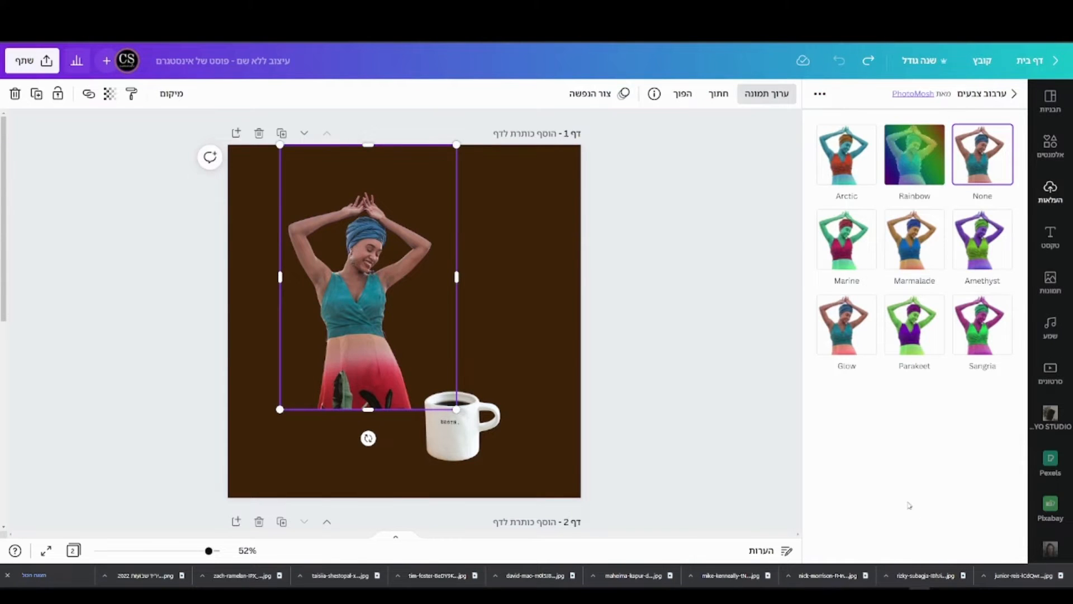
pyautogui.click(926, 246)
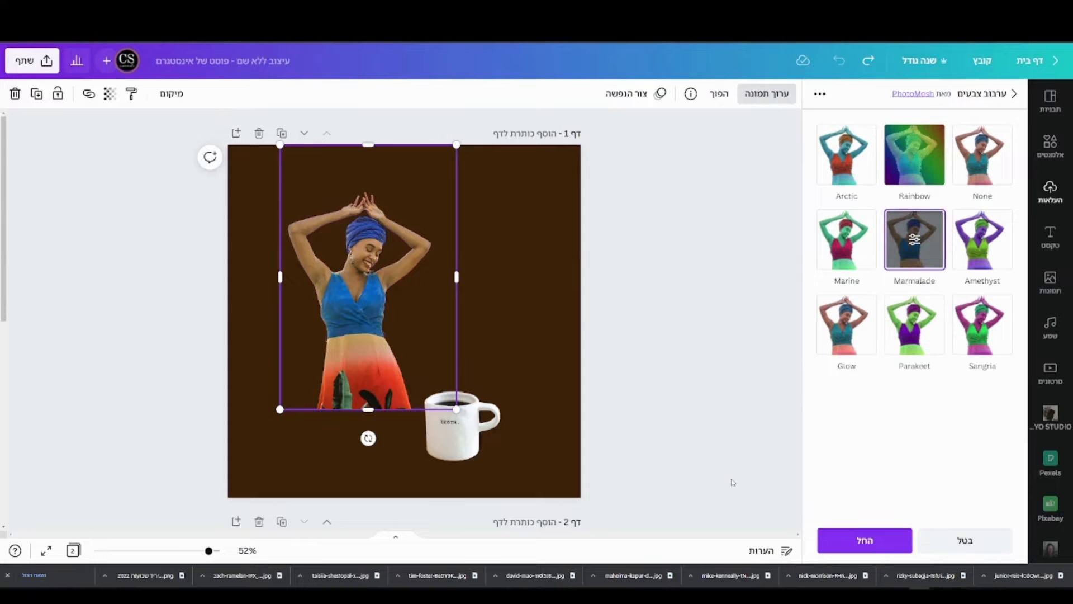
# Step: Set the Marmalade effect's hue to 1 and saturation to -1 and apply it to the woman's cutout
pyautogui.click(929, 243)
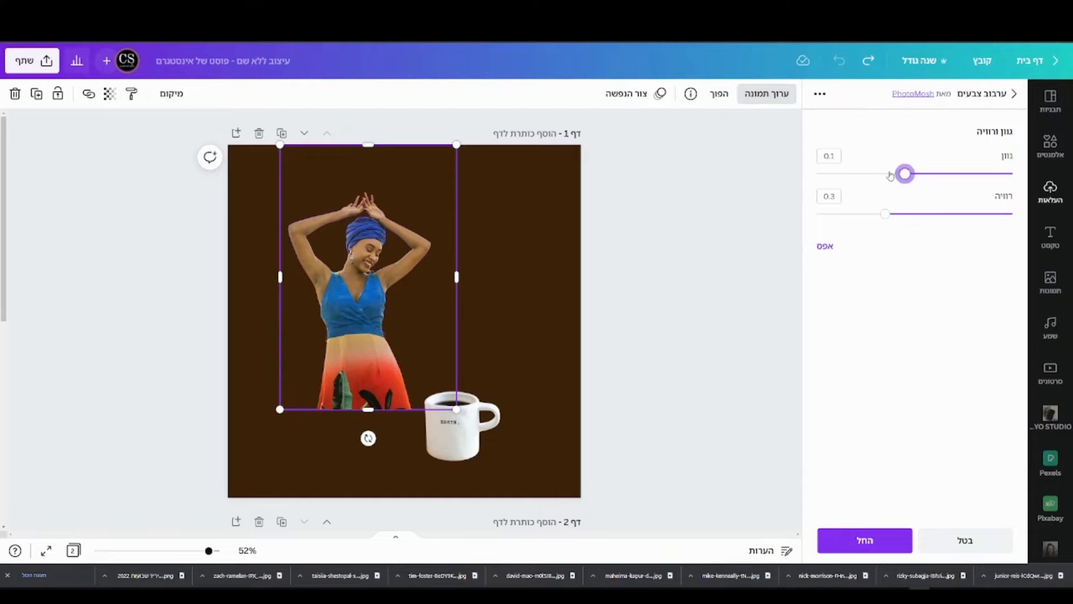
pyautogui.moveTo(905, 174); pyautogui.dragTo(802, 168)
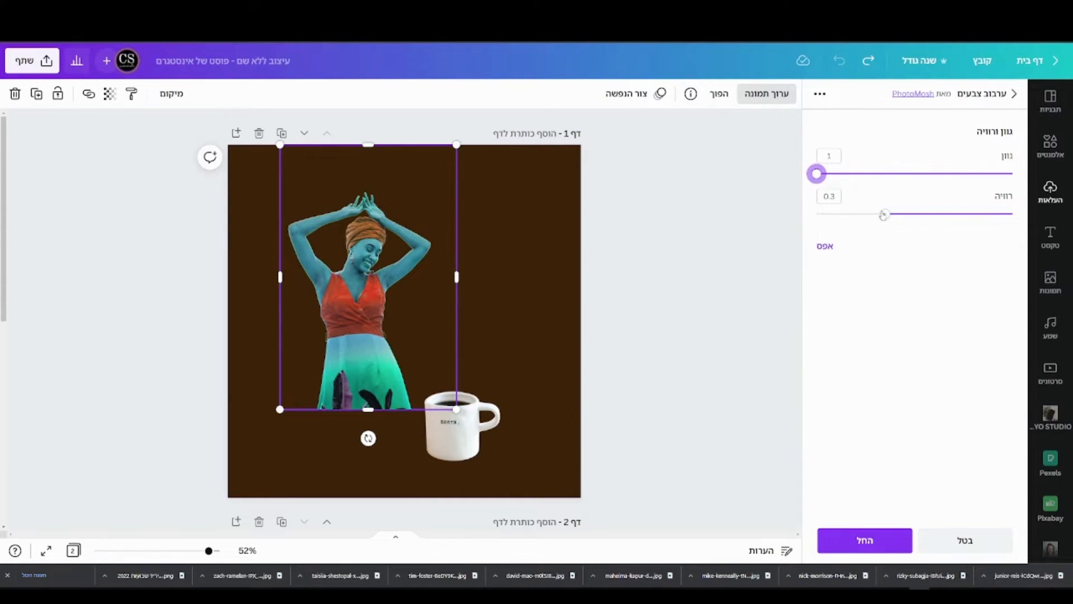
pyautogui.moveTo(883, 215); pyautogui.dragTo(1040, 216)
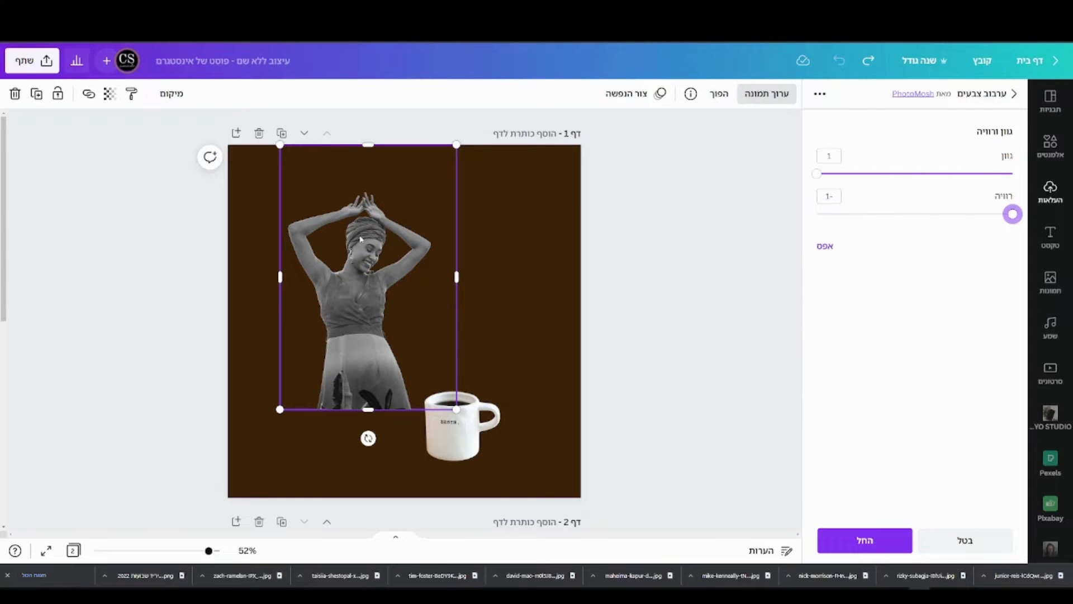
pyautogui.click(858, 540)
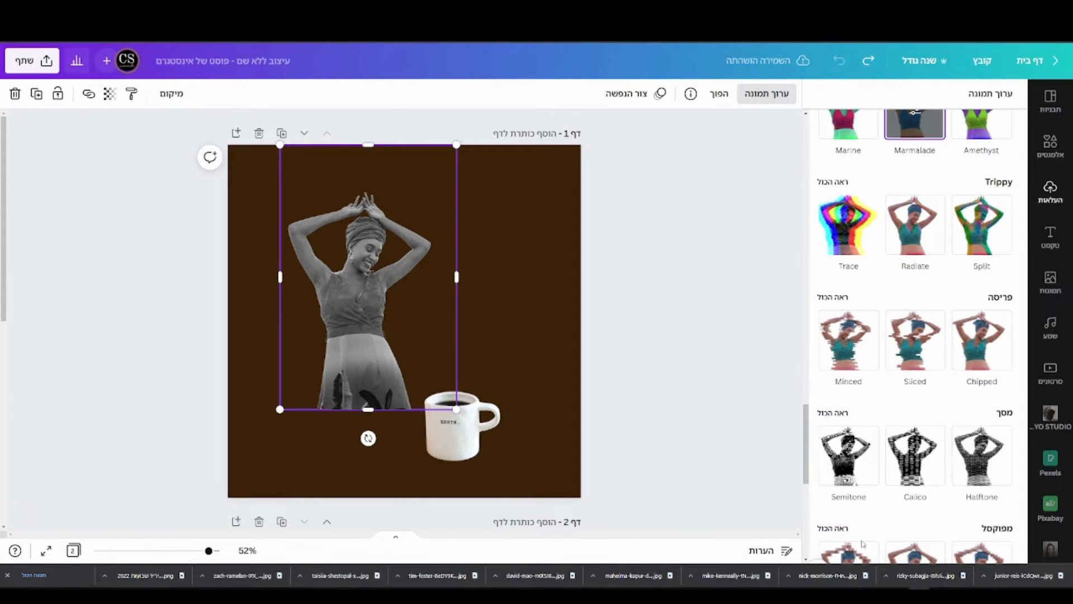
# Step: Choose the Glow preset of the colour mix effect for the woman's cutout and open its settings
pyautogui.scroll(5, 895, 414)
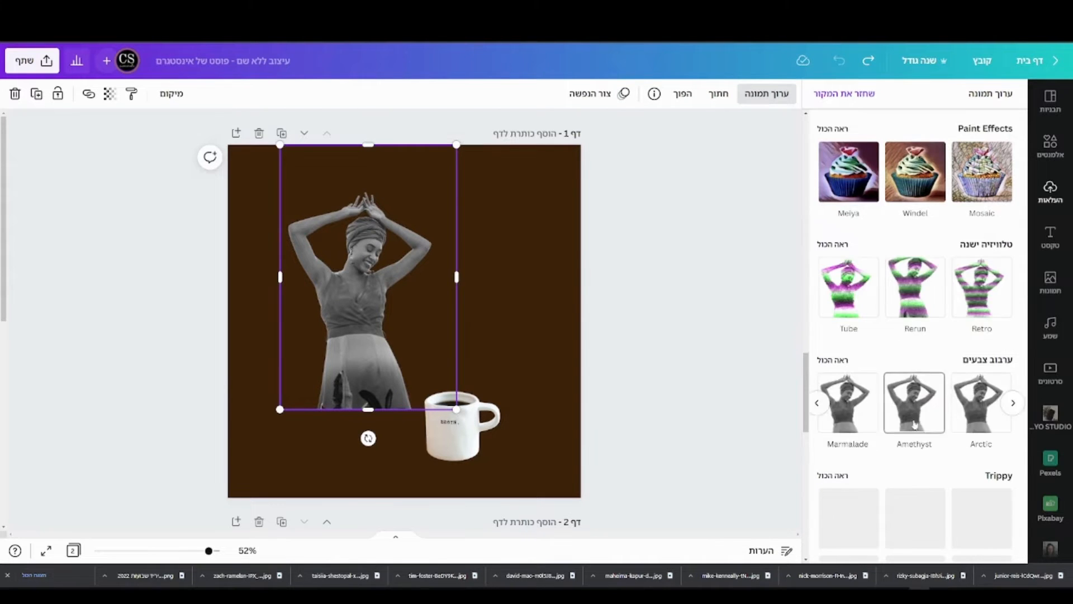
pyautogui.scroll(10, 921, 414)
pyautogui.scroll(10, 921, 414)
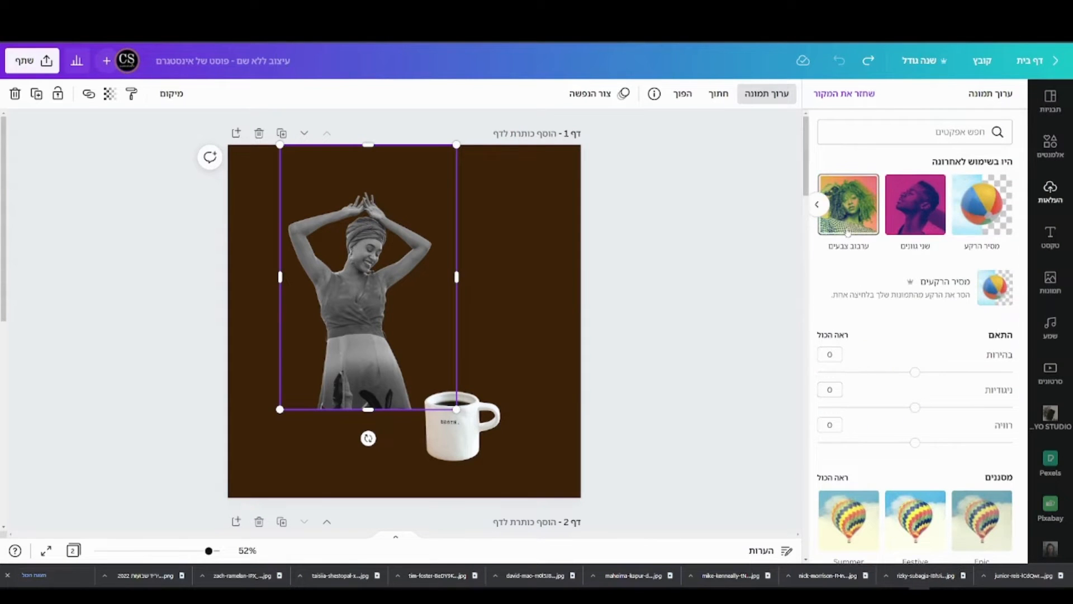
pyautogui.click(848, 231)
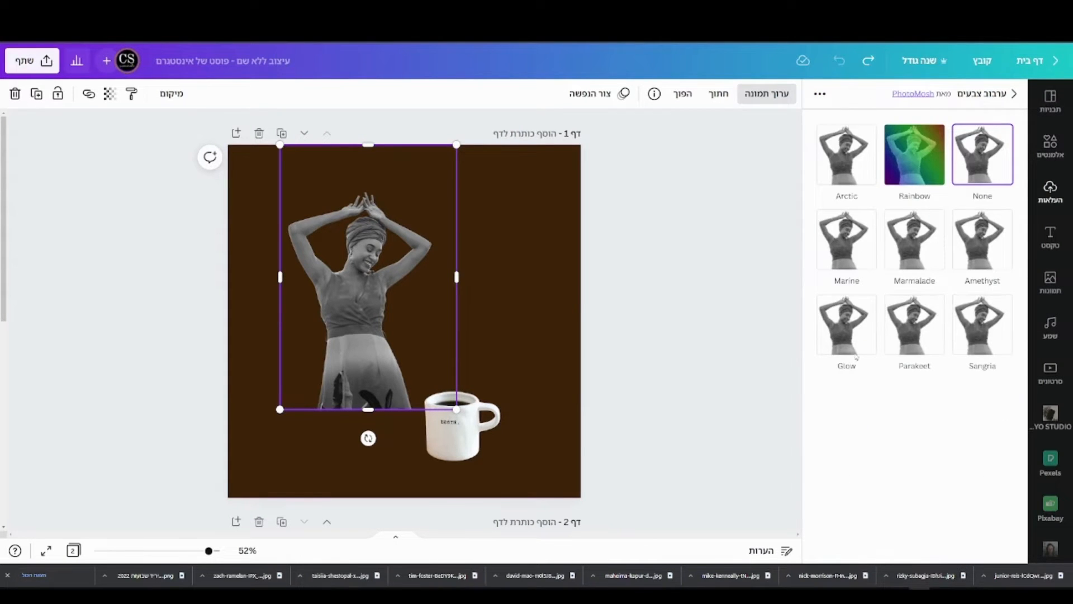
pyautogui.click(846, 340)
pyautogui.click(851, 336)
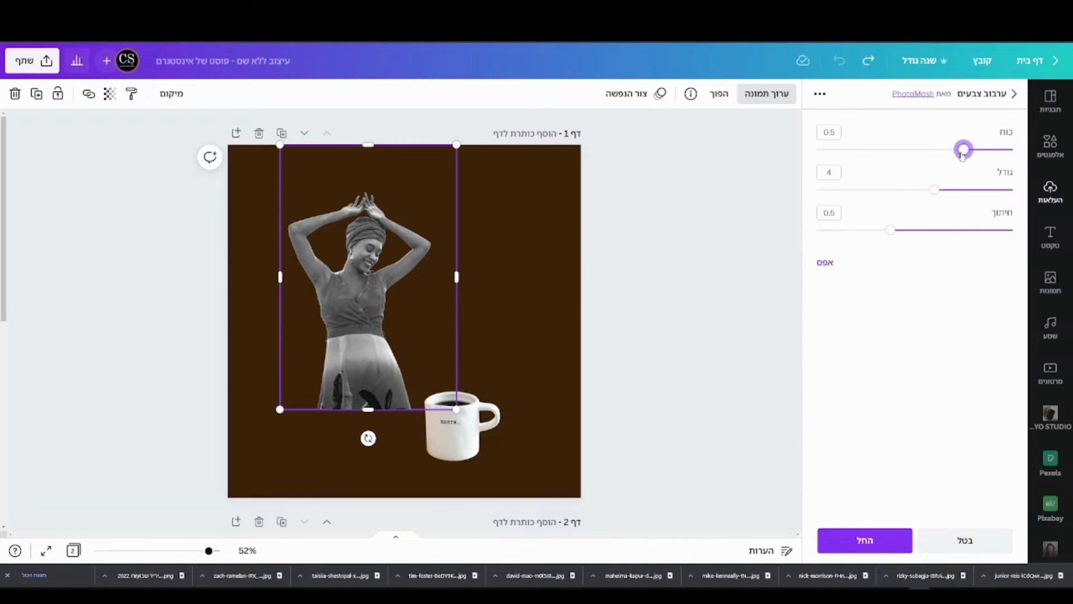
# Step: Set the Glow effect's strength (כוח) to 2, size (גודל) to 0 and third value (חיתוך) to 0.33, and apply it
pyautogui.moveTo(964, 150); pyautogui.dragTo(810, 164)
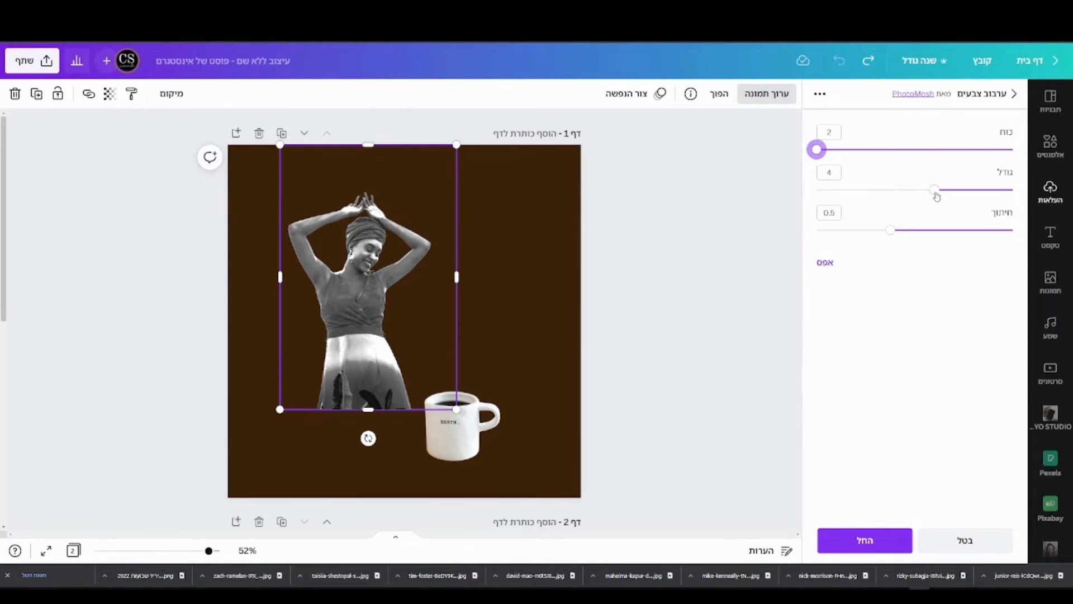
pyautogui.click(936, 191)
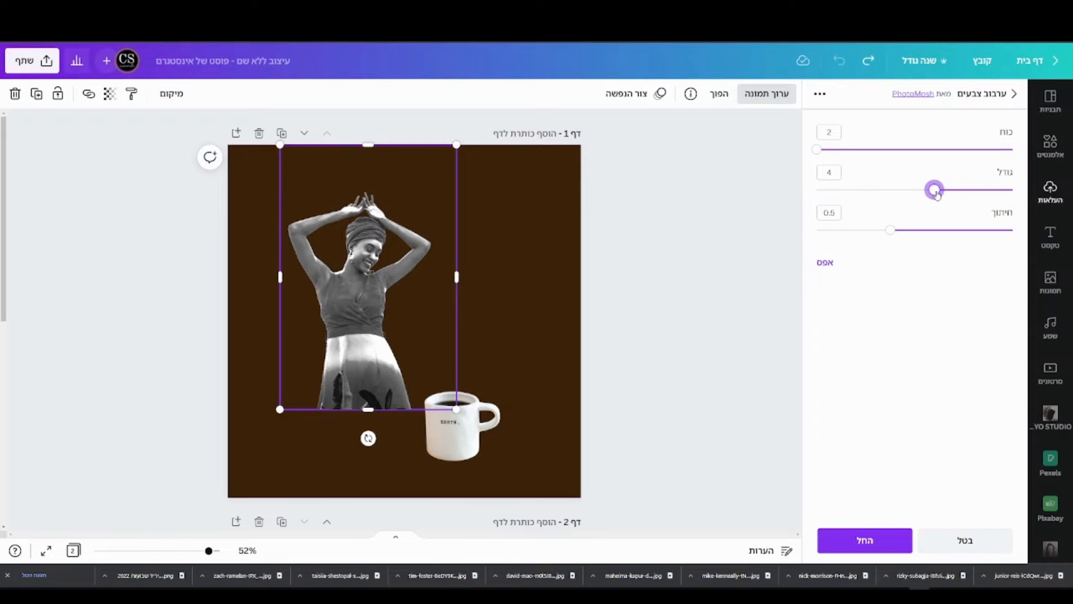
pyautogui.moveTo(937, 194); pyautogui.dragTo(1012, 190)
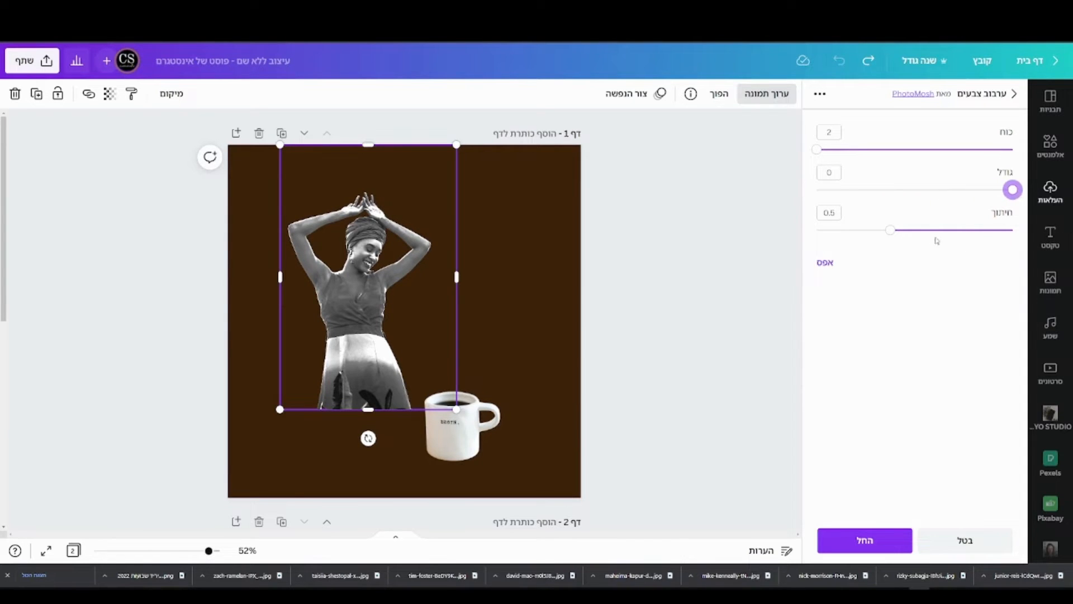
pyautogui.click(892, 231)
pyautogui.moveTo(890, 230); pyautogui.dragTo(926, 228)
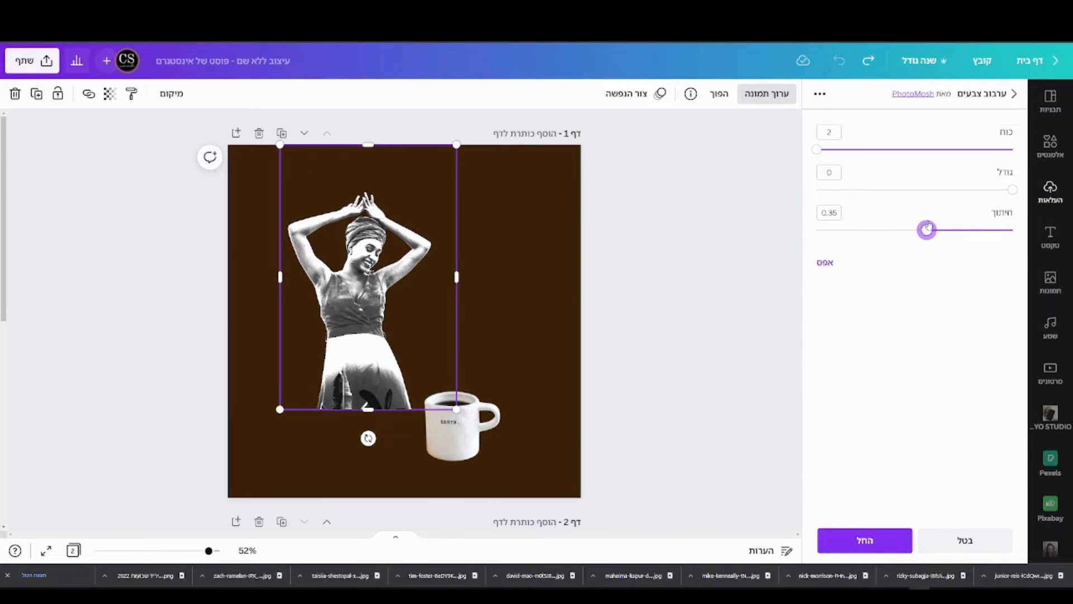
pyautogui.moveTo(926, 229); pyautogui.dragTo(933, 227)
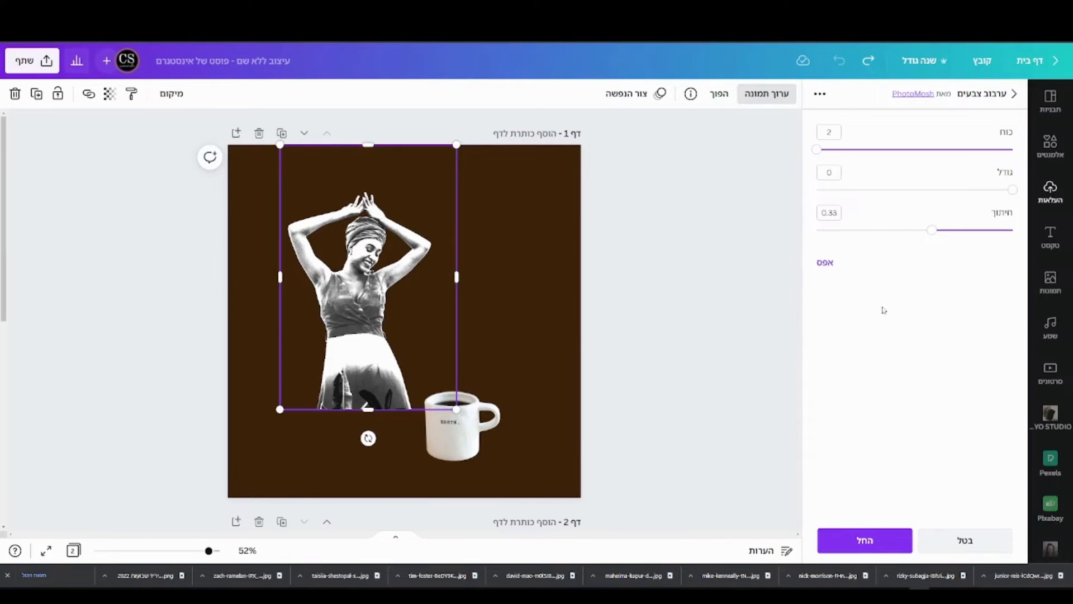
pyautogui.click(866, 540)
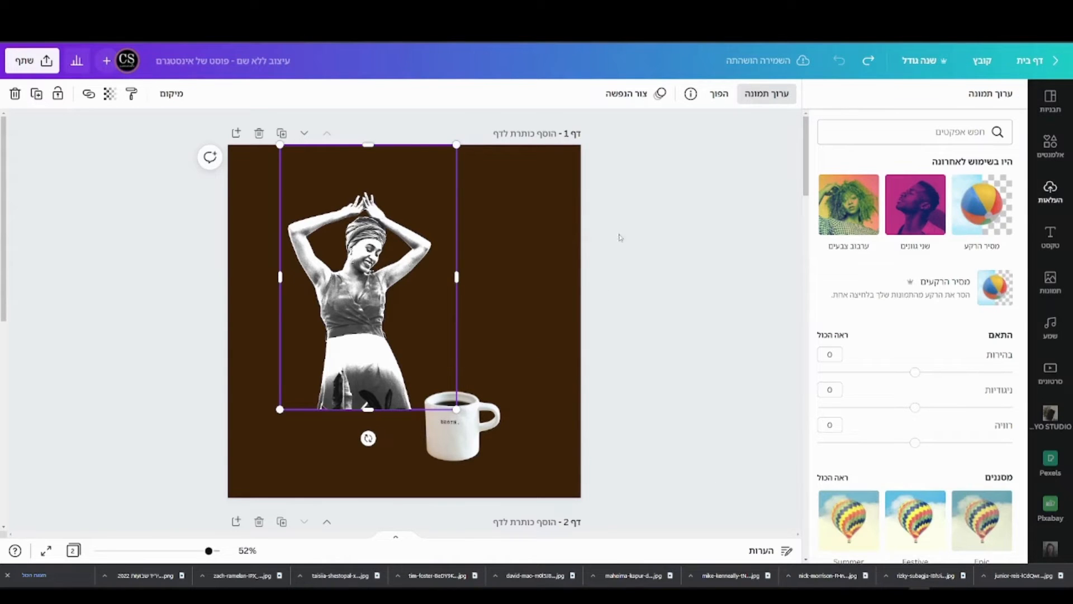
# Step: Crop the woman's cutout from below to her waist and place it above the mug, near the page's top centre
pyautogui.moveTo(427, 362); pyautogui.dragTo(516, 338)
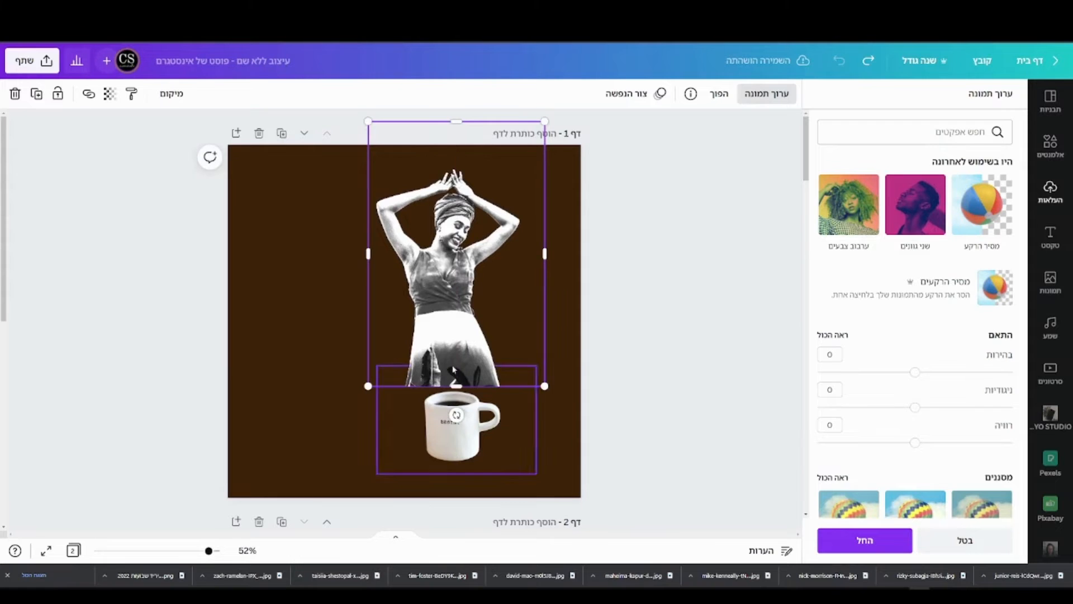
pyautogui.moveTo(488, 387); pyautogui.dragTo(436, 277)
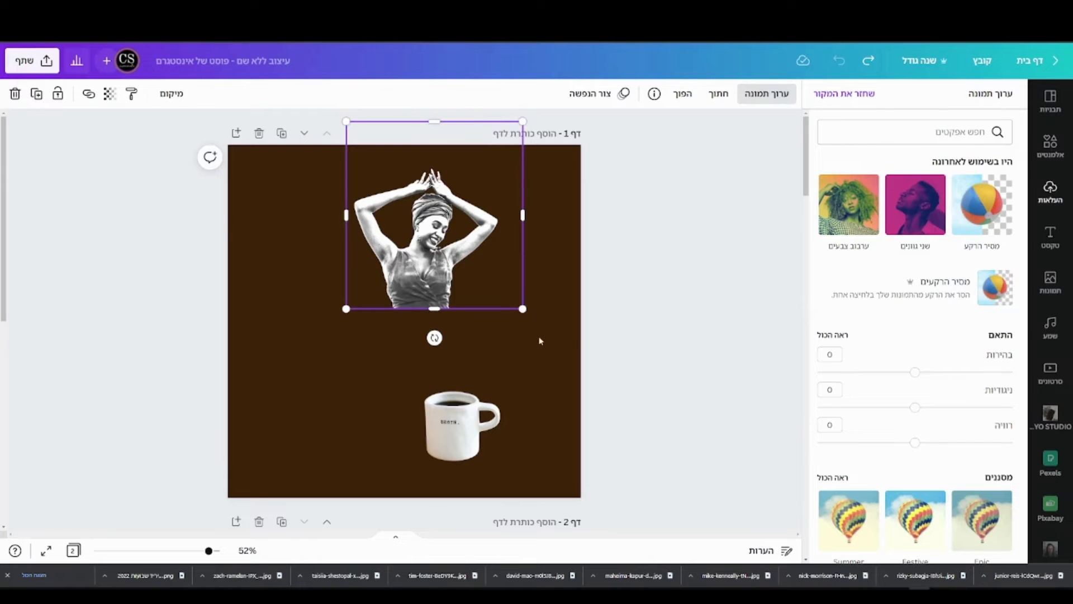
pyautogui.click(480, 346)
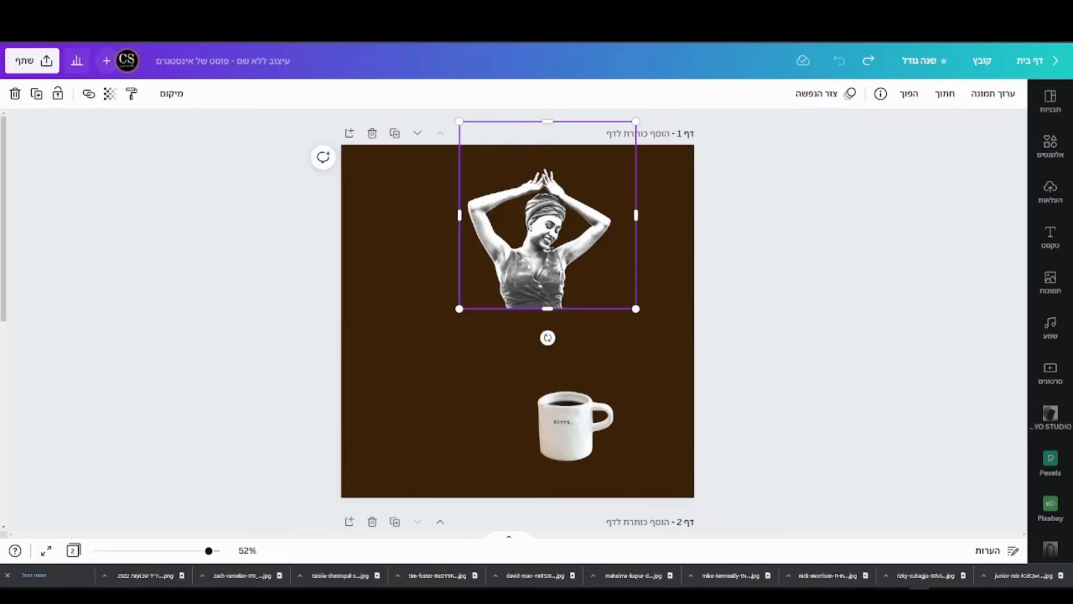
pyautogui.moveTo(548, 245); pyautogui.dragTo(538, 249)
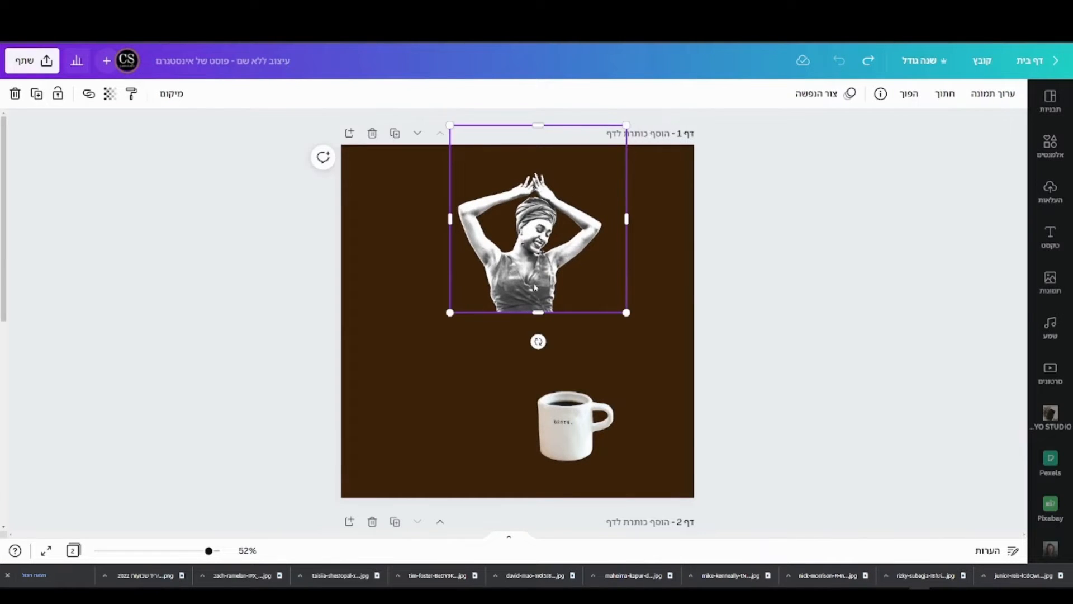
pyautogui.moveTo(535, 288); pyautogui.dragTo(534, 283)
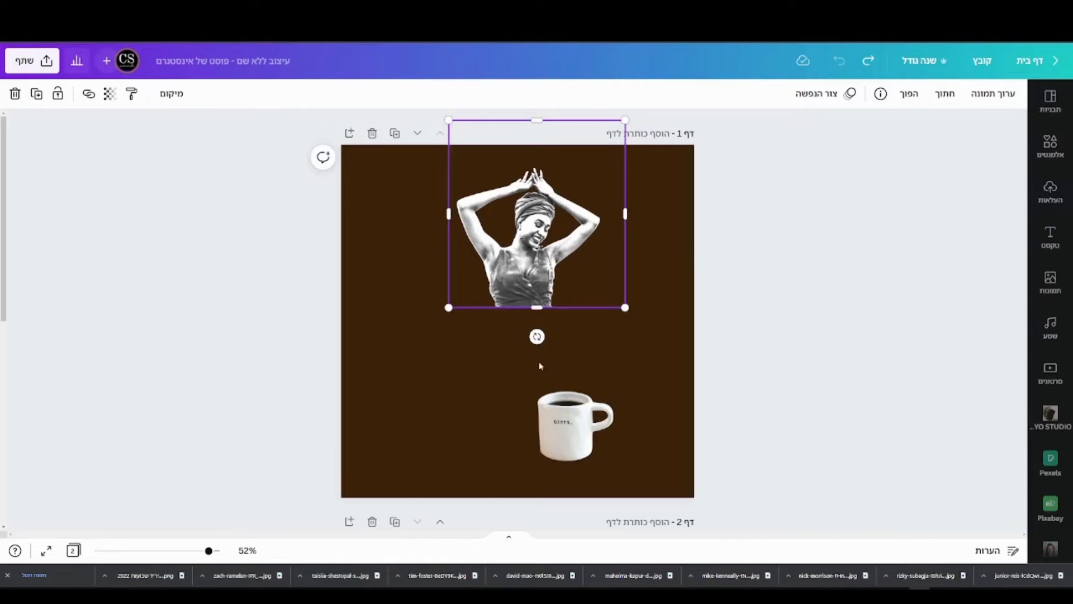
pyautogui.click(479, 366)
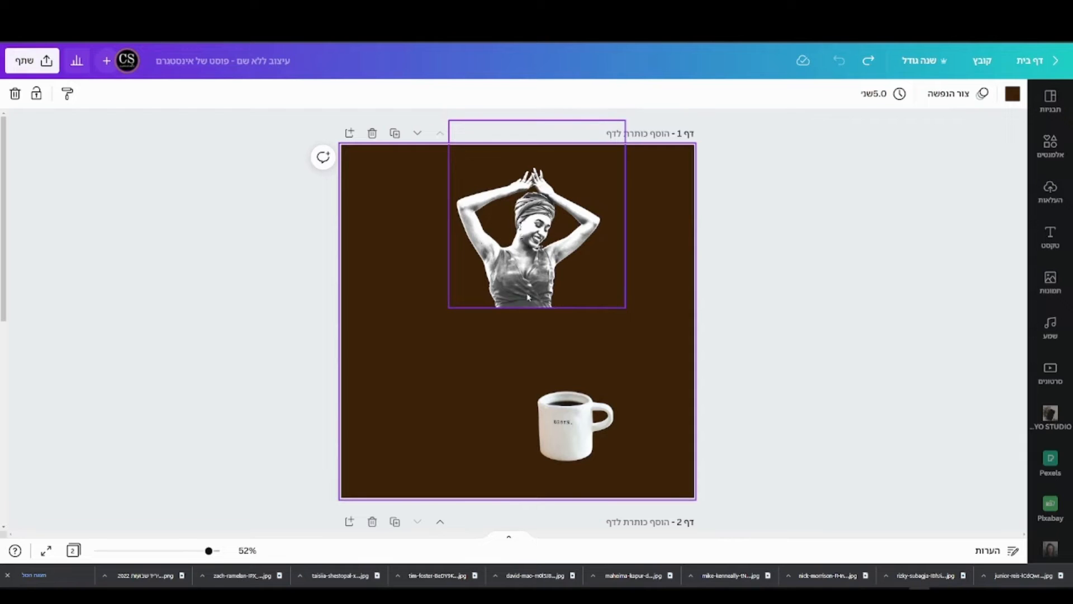
# Step: Search the elements for "gradient that fades to transparency" and place the blue fading rectangle over the lower edge of the woman's cutout
pyautogui.click(1051, 148)
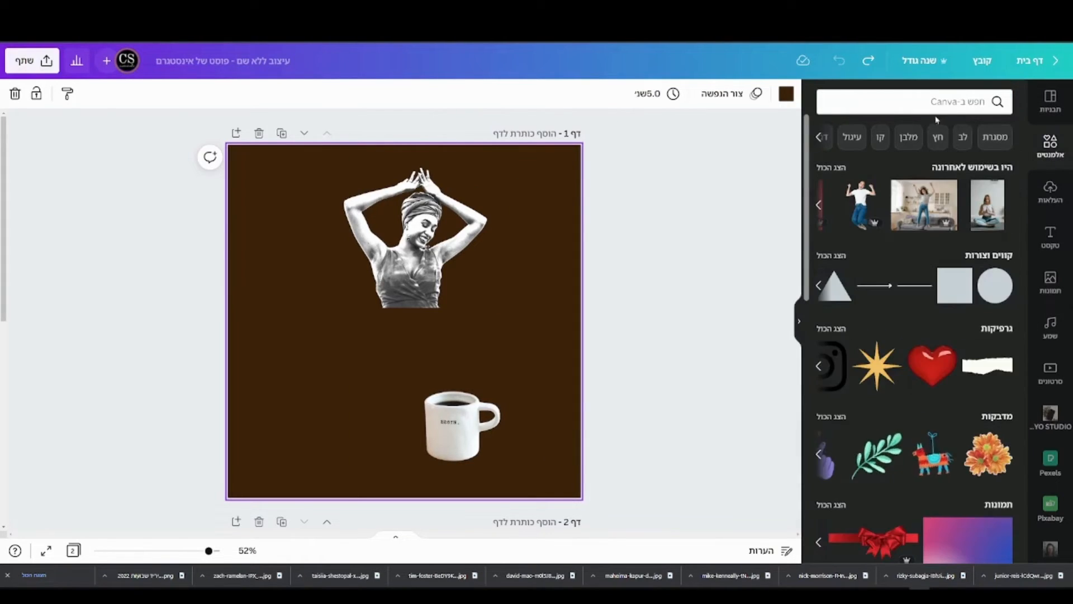
pyautogui.click(933, 103)
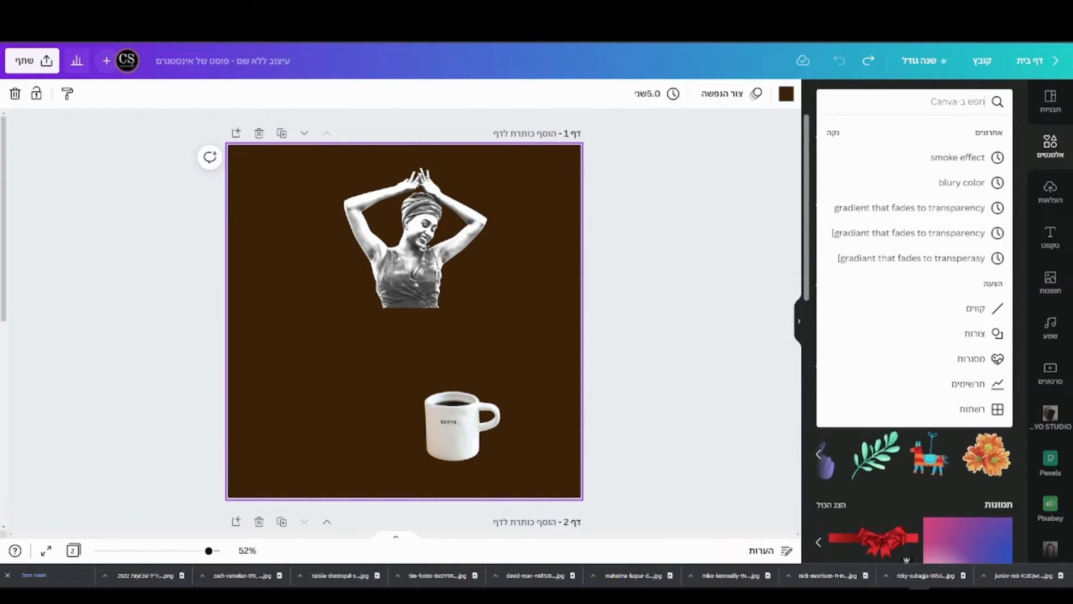
pyautogui.write('GRA')
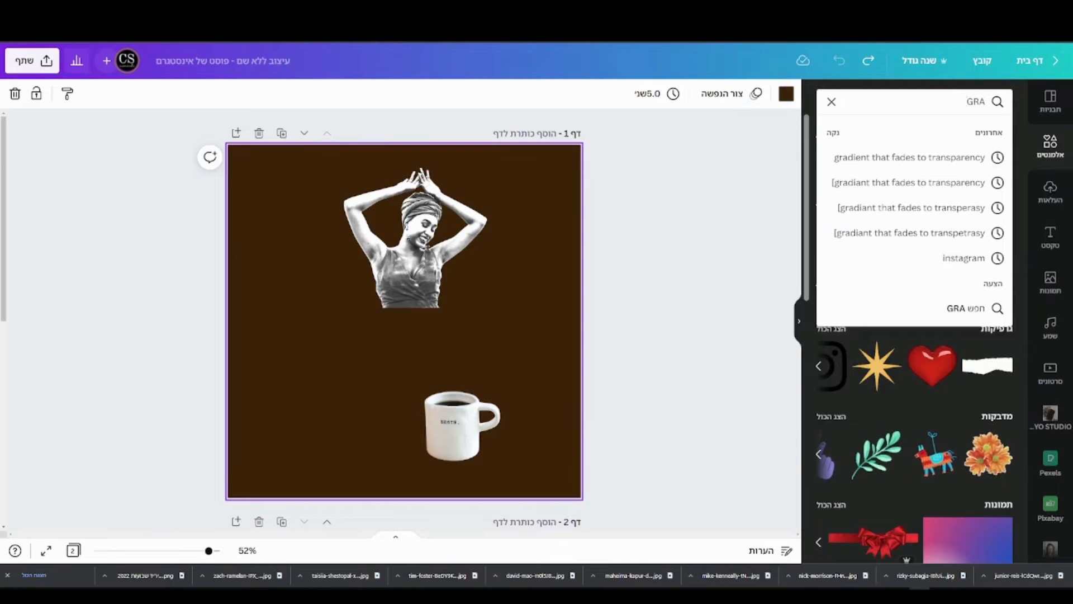
pyautogui.write('DI')
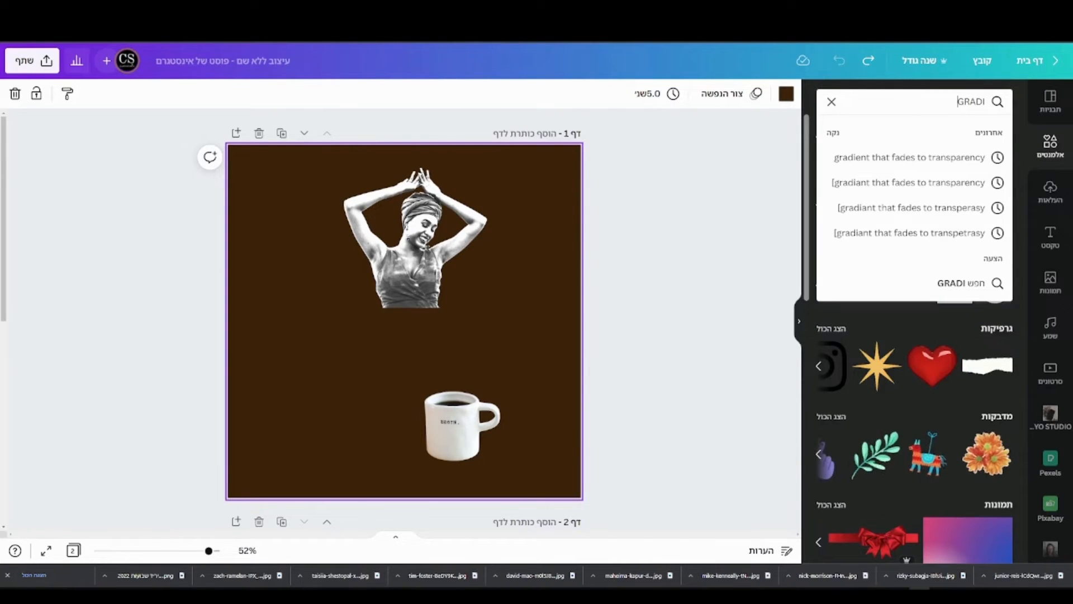
pyautogui.click(891, 159)
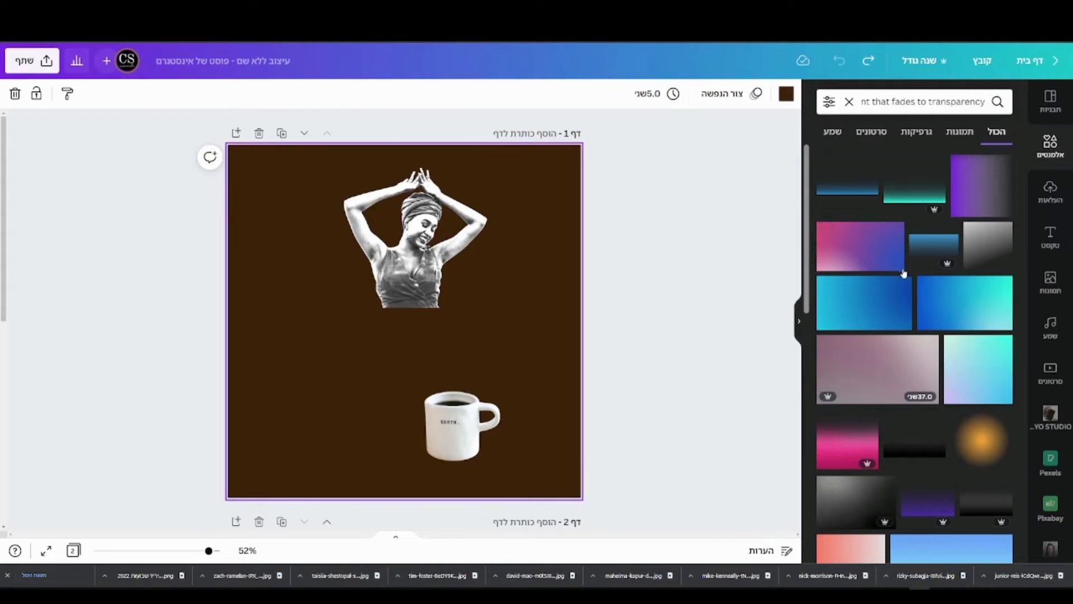
pyautogui.click(951, 246)
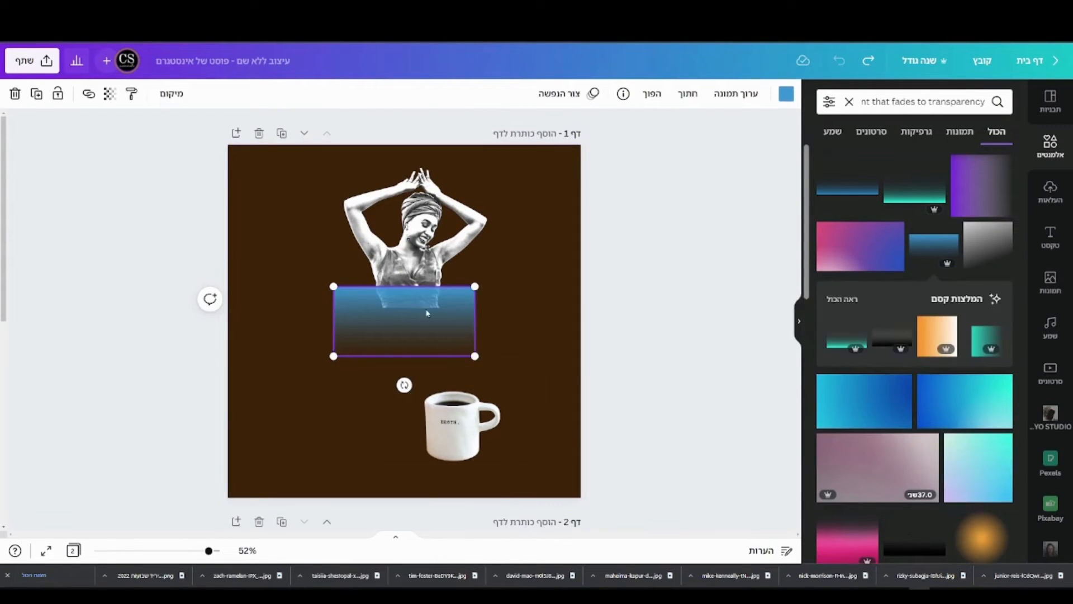
pyautogui.moveTo(428, 313); pyautogui.dragTo(447, 313)
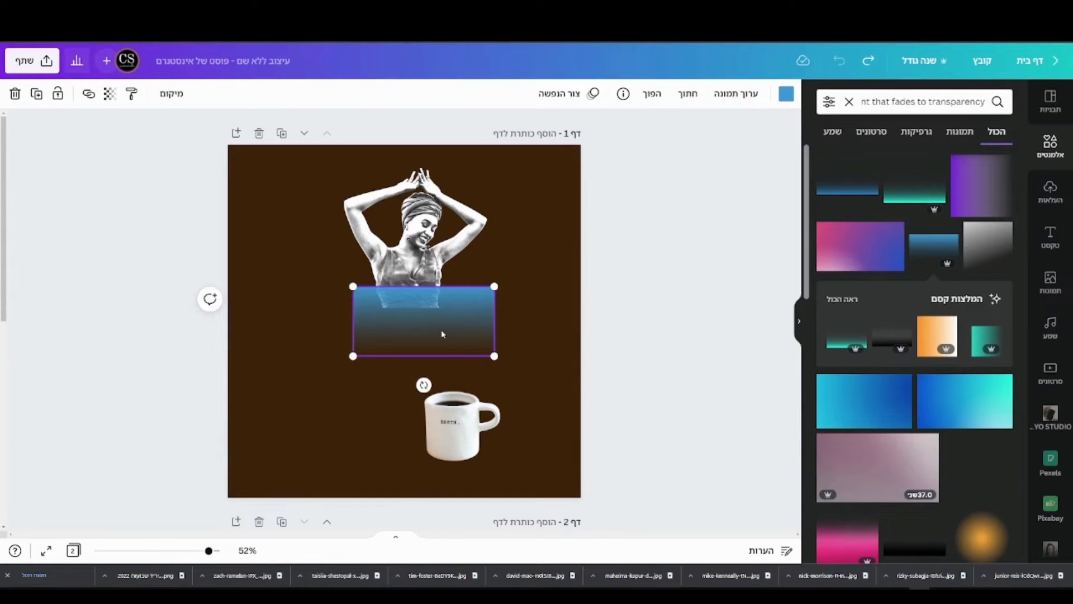
# Step: Flip the blue fading rectangle vertically and position it over the lower edge of the woman's cutout
pyautogui.moveTo(442, 334); pyautogui.dragTo(424, 330)
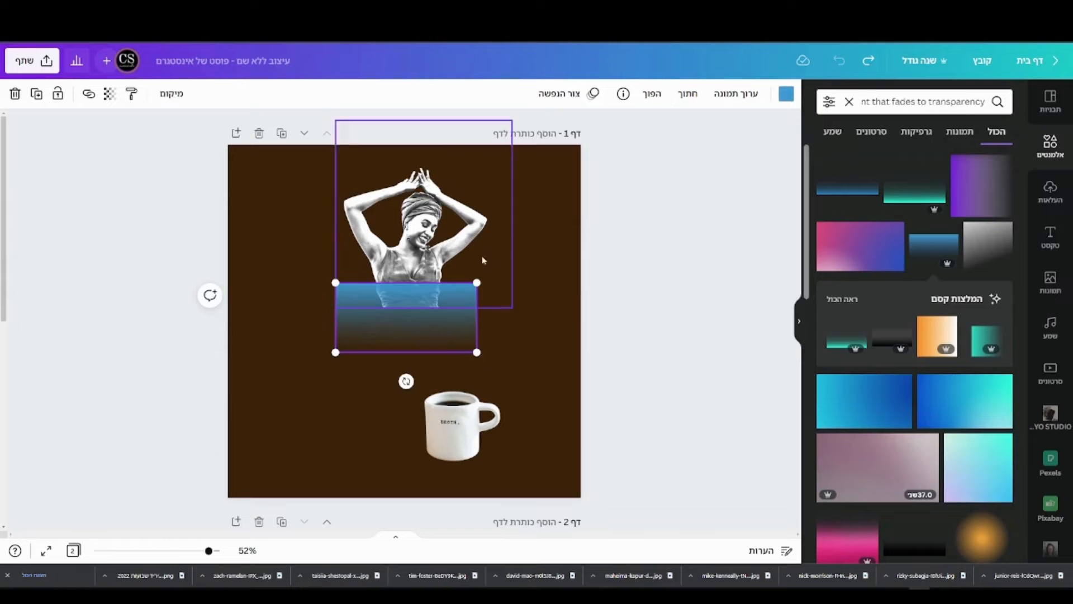
pyautogui.click(655, 95)
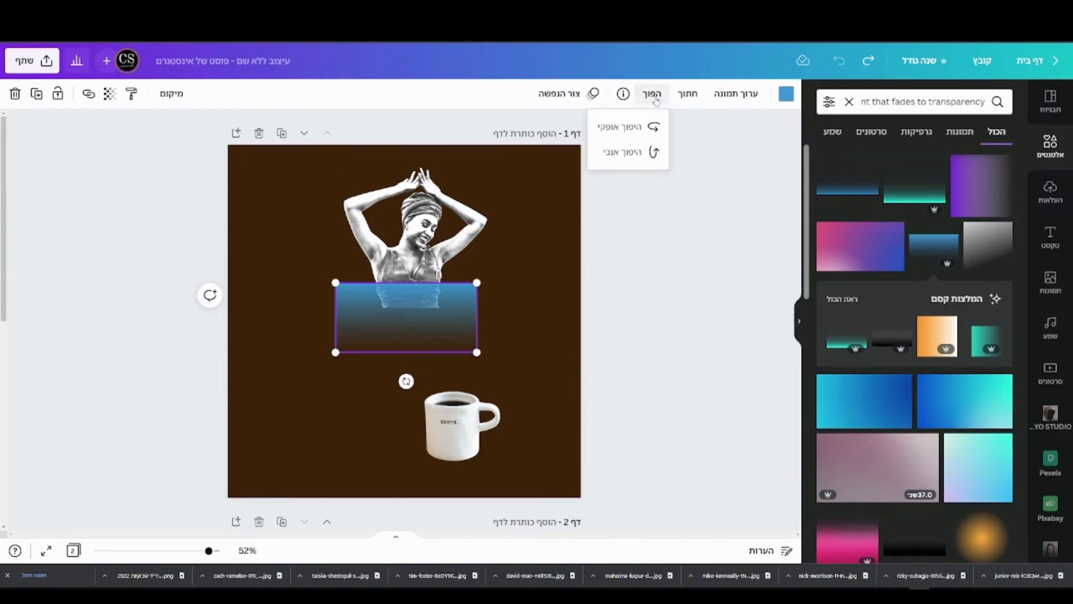
pyautogui.click(645, 157)
pyautogui.moveTo(420, 339); pyautogui.dragTo(434, 330)
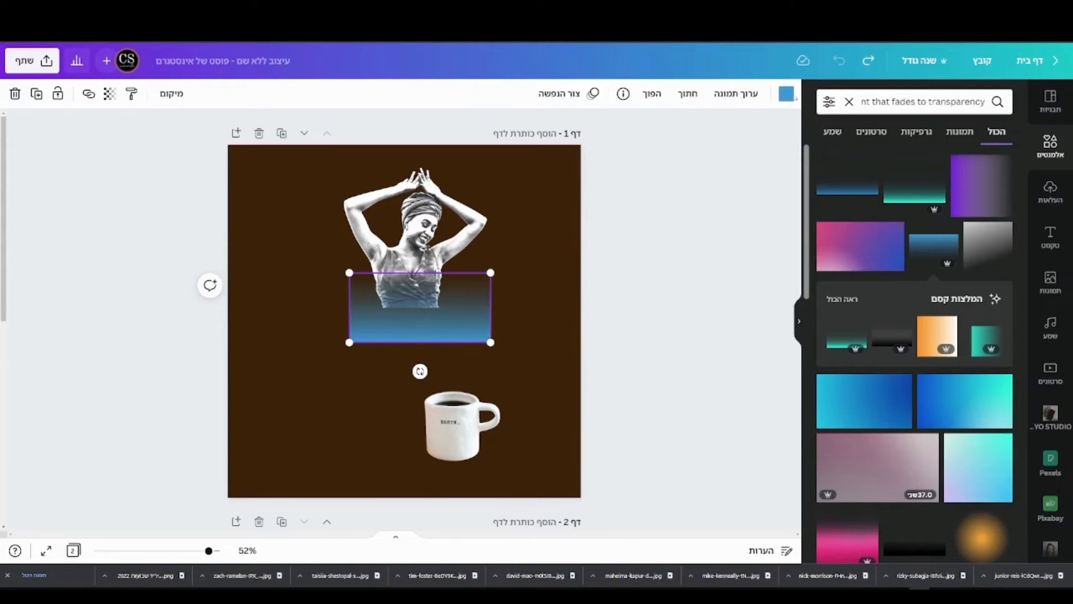
# Step: Recolour the fading rectangle to dark brown #3F2409 by sampling the page background with the eyedropper
pyautogui.click(786, 95)
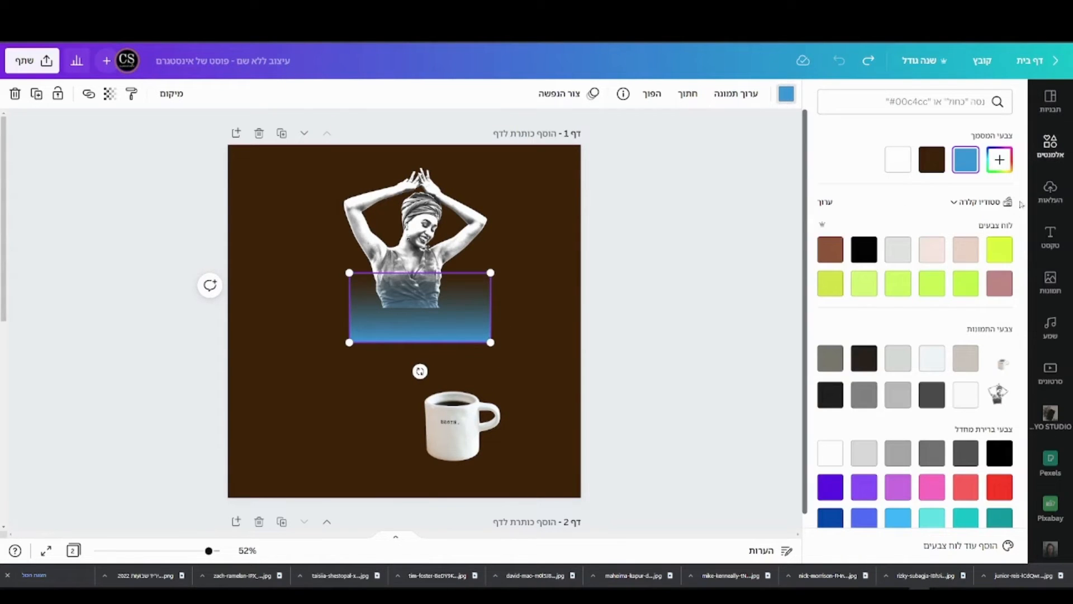
pyautogui.click(1000, 160)
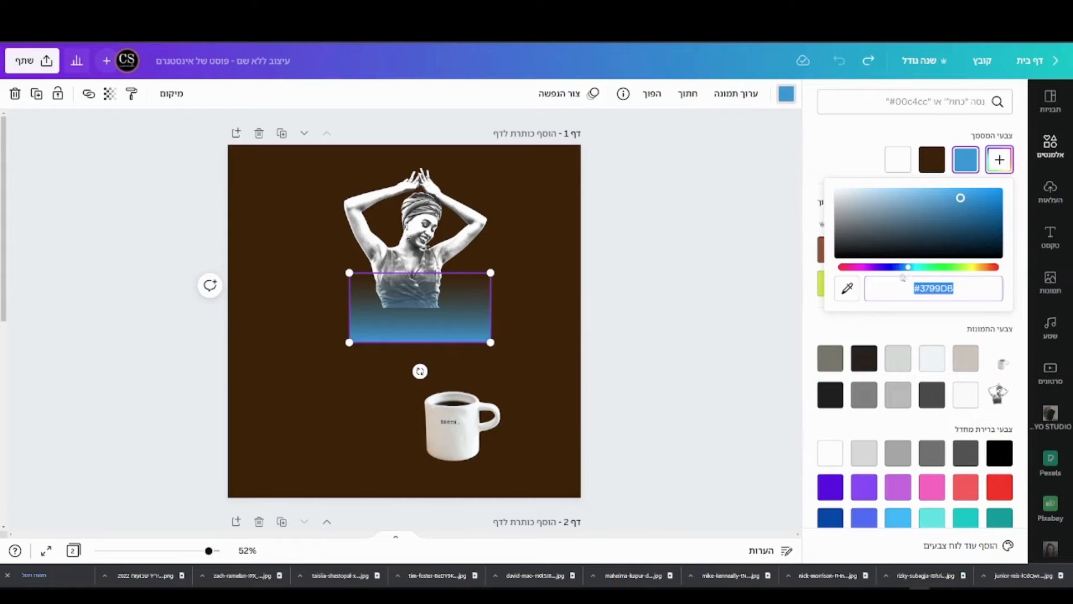
pyautogui.click(848, 292)
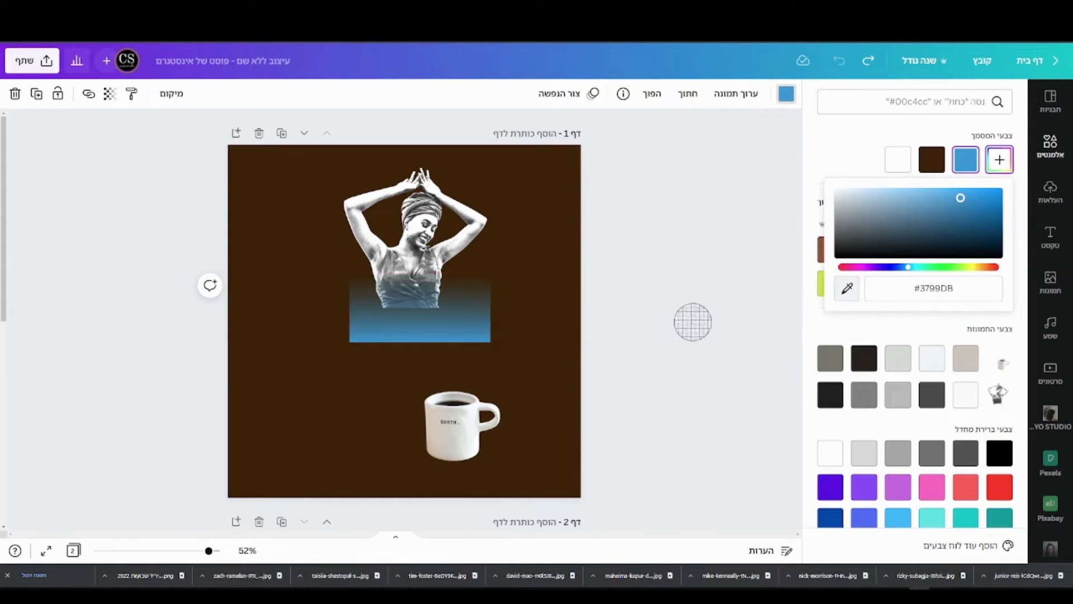
pyautogui.click(541, 323)
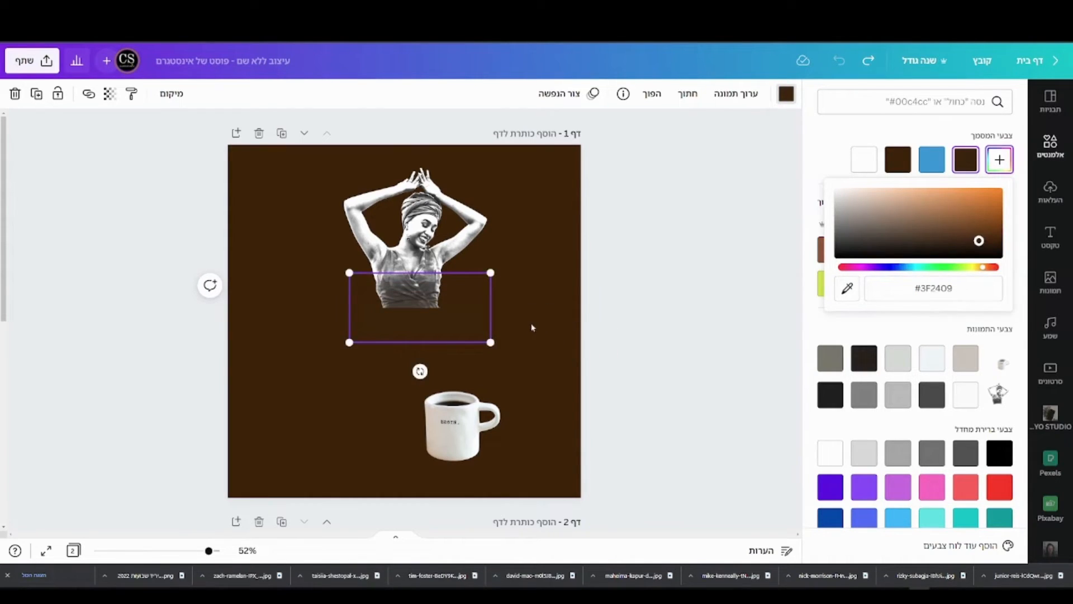
# Step: Move the brown fading rectangle up until its lower edge lines up with the bottom of the woman's cutout
pyautogui.moveTo(431, 324); pyautogui.dragTo(423, 287)
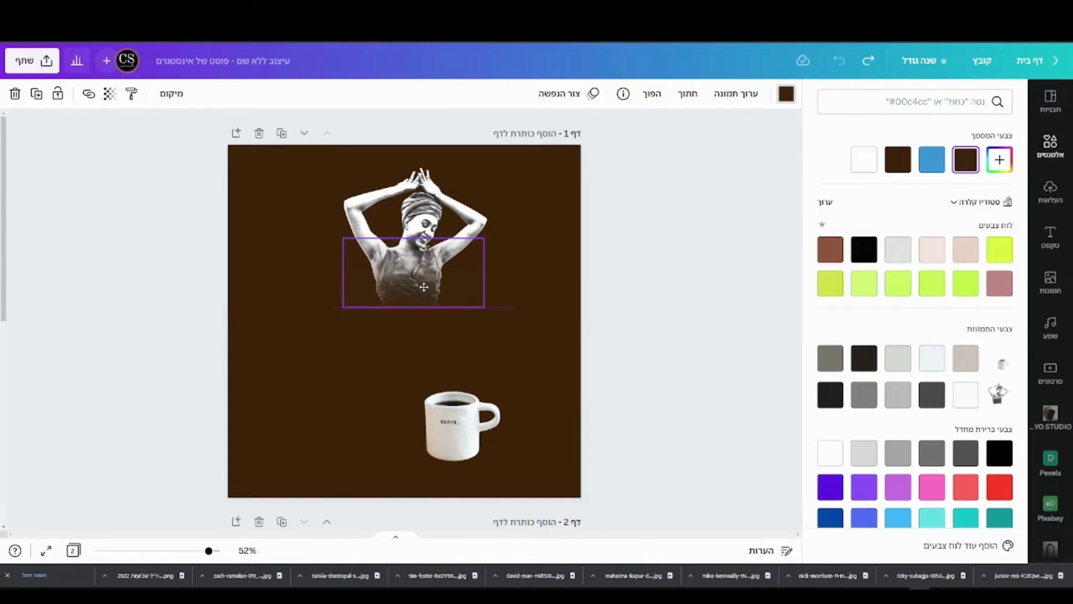
pyautogui.moveTo(424, 286); pyautogui.dragTo(425, 288)
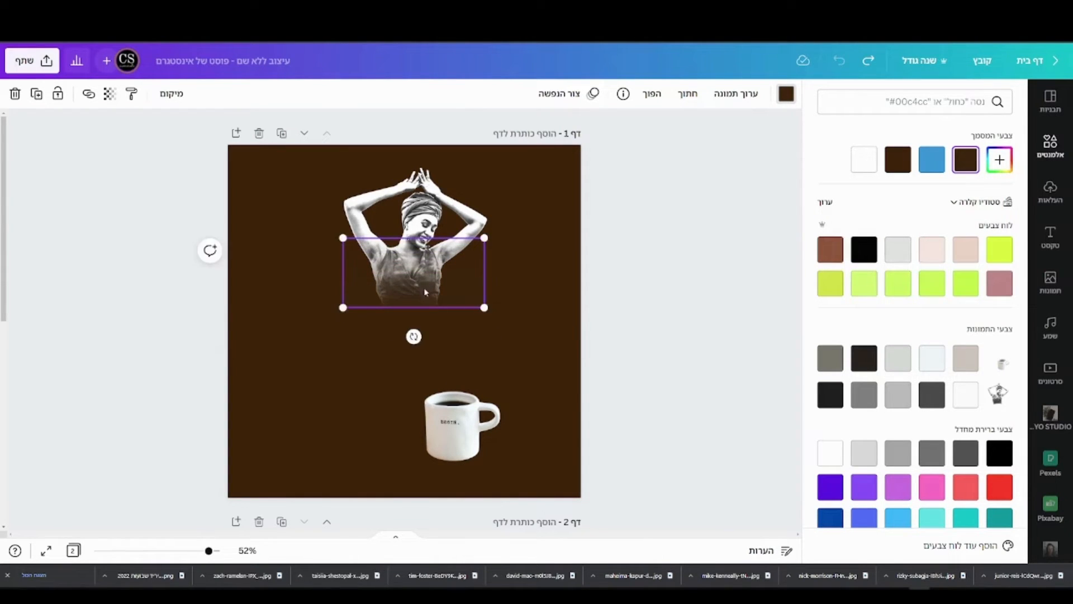
pyautogui.click(561, 351)
pyautogui.click(561, 352)
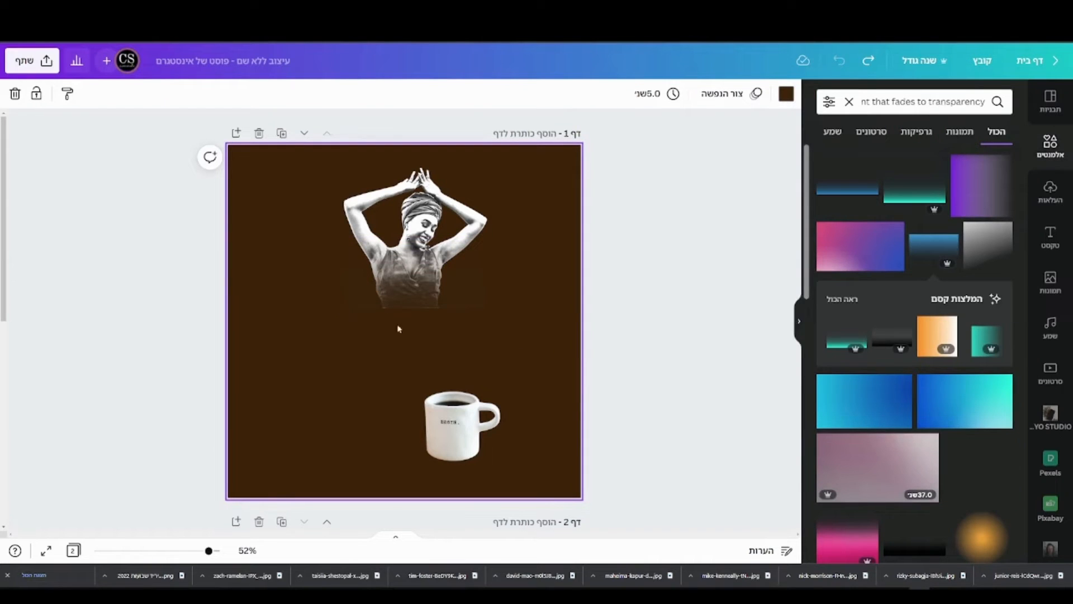
# Step: Duplicate the brown fading rectangle twice to strengthen the fade over the woman's waist
pyautogui.click(438, 306)
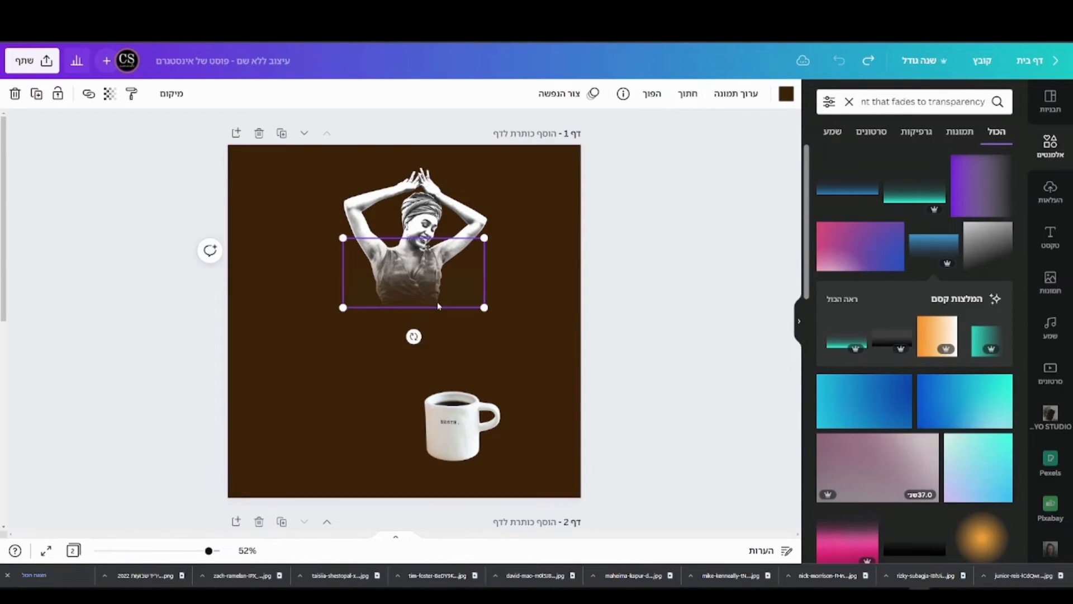
pyautogui.click(36, 94)
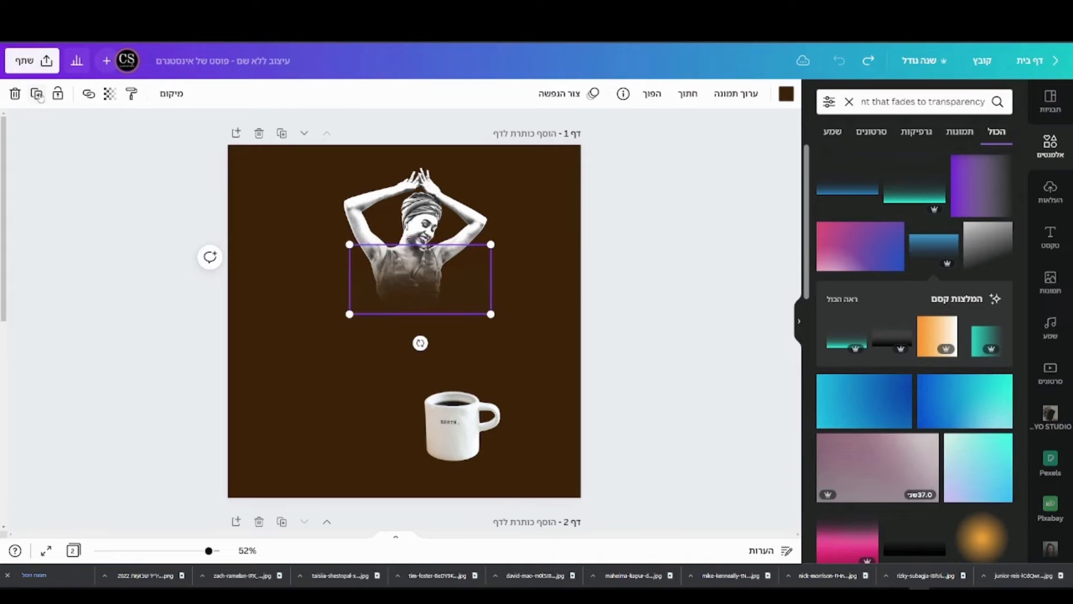
pyautogui.click(37, 94)
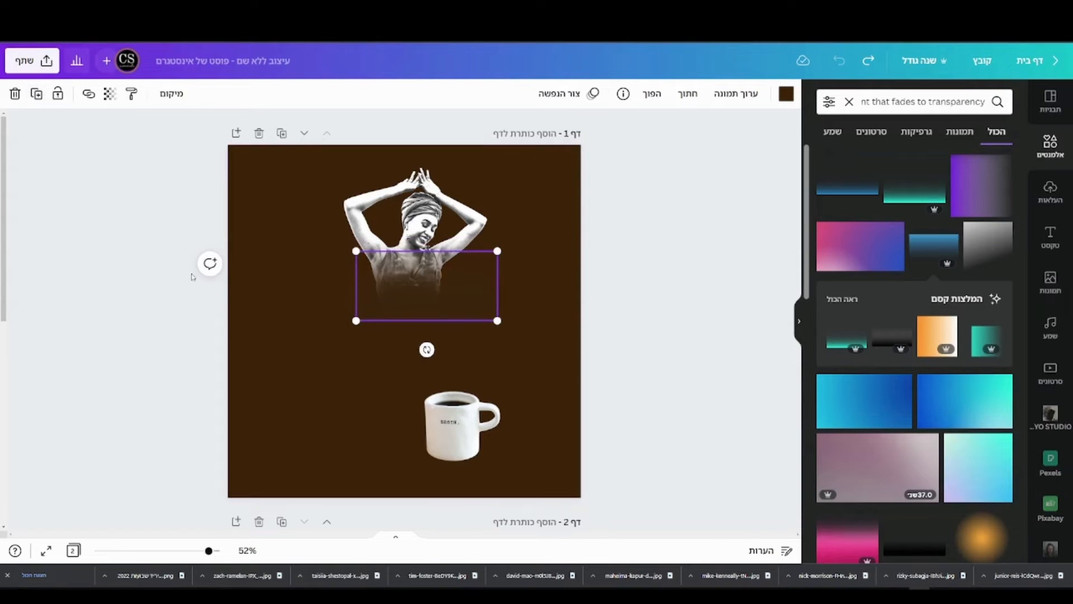
# Step: Centre the woman's cutout and the three fading rectangles on each other, align their bottom edges, and move them slightly up together
pyautogui.moveTo(302, 297); pyautogui.dragTo(447, 333)
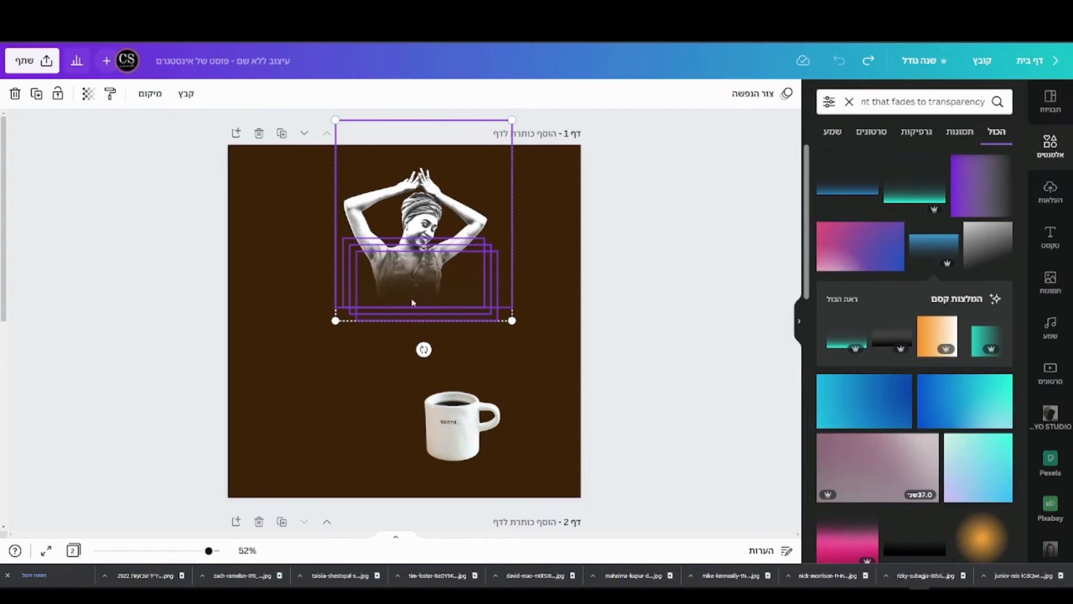
pyautogui.click(150, 93)
pyautogui.click(216, 233)
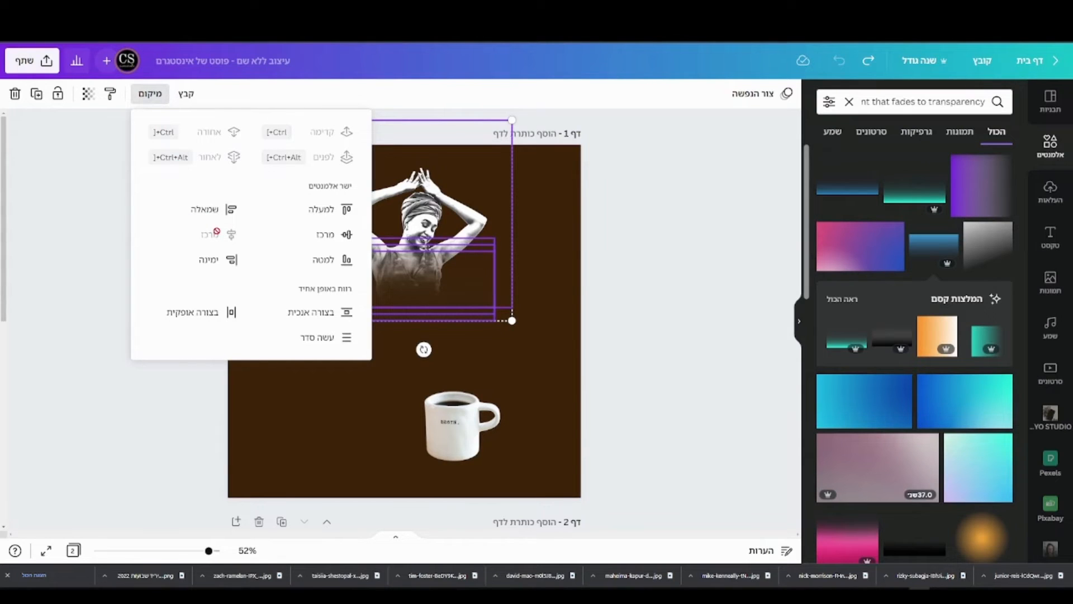
pyautogui.click(330, 262)
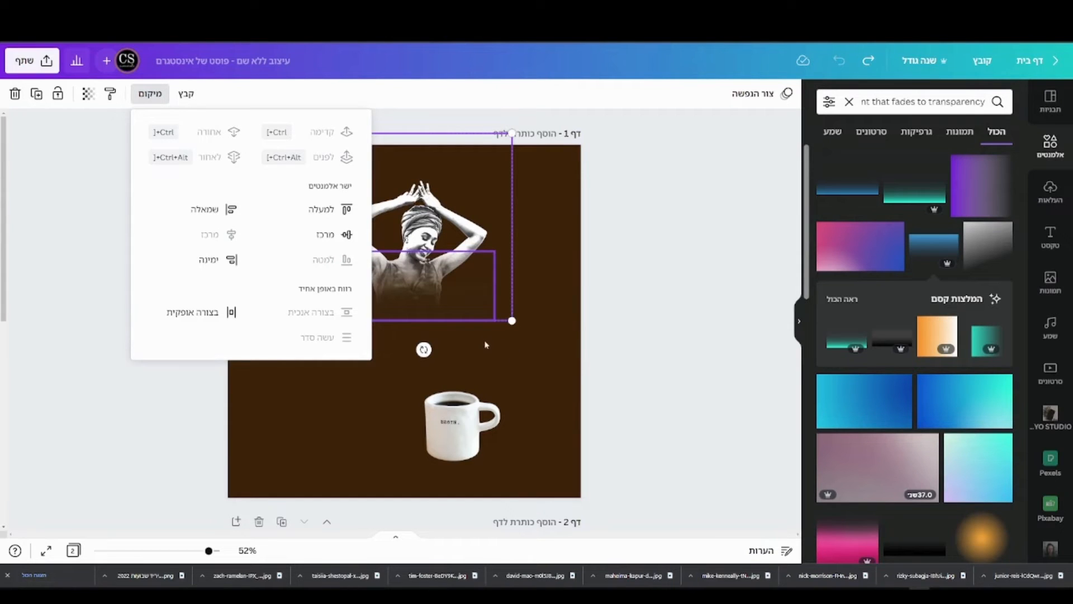
pyautogui.moveTo(446, 302); pyautogui.dragTo(445, 283)
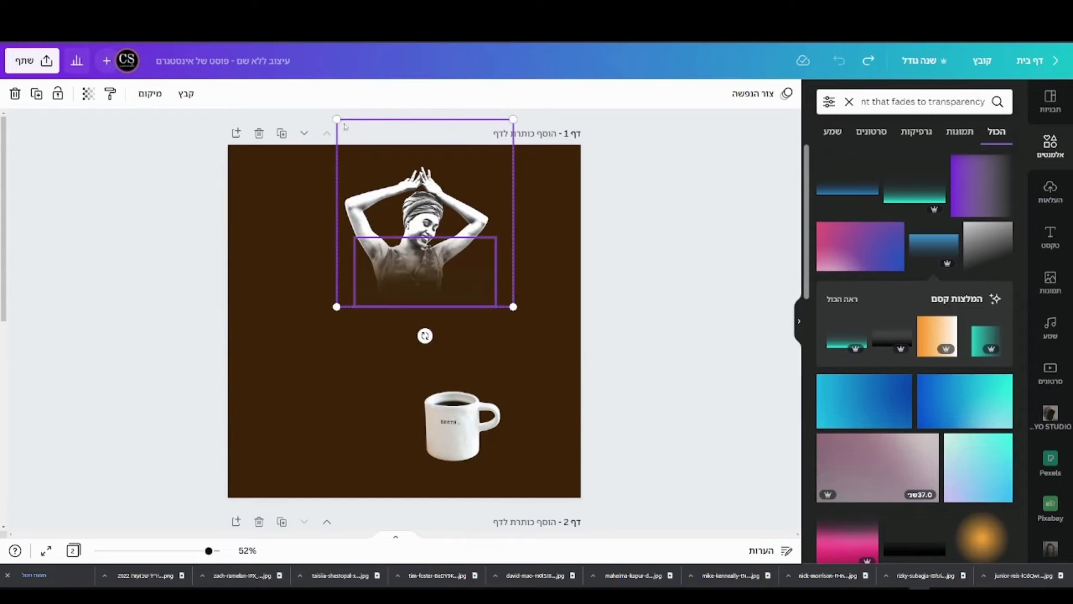
# Step: Shrink the woman's cutout together with its fading rectangles and line it up with the mug below
pyautogui.moveTo(337, 119); pyautogui.dragTo(368, 153)
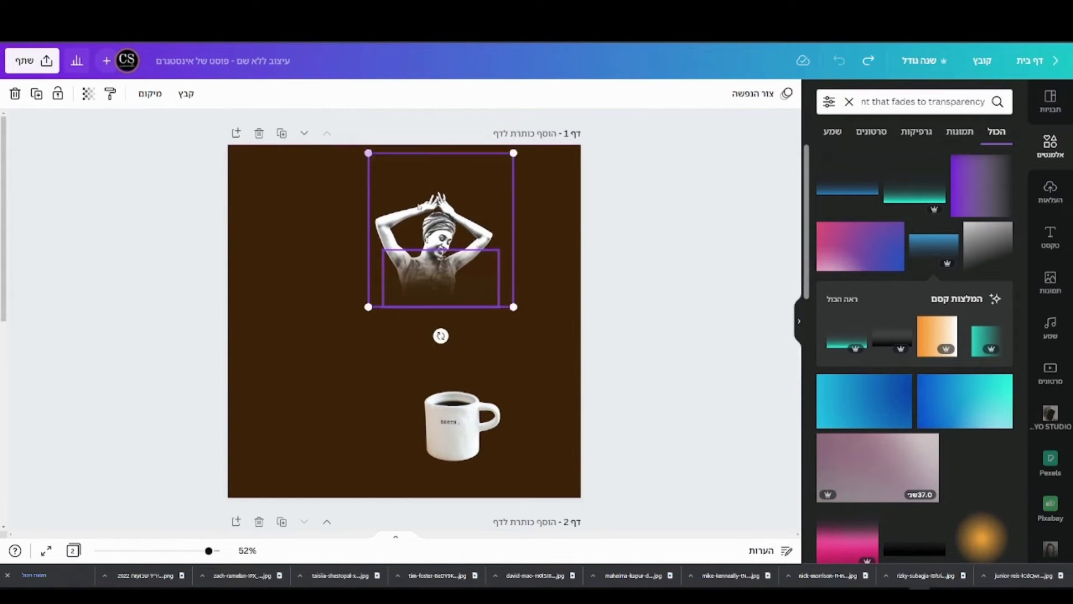
pyautogui.moveTo(454, 242)
pyautogui.mouseDown()
pyautogui.moveTo(425, 242)
pyautogui.moveTo(458, 236)
pyautogui.mouseUp()
pyautogui.moveTo(458, 416); pyautogui.dragTo(446, 418)
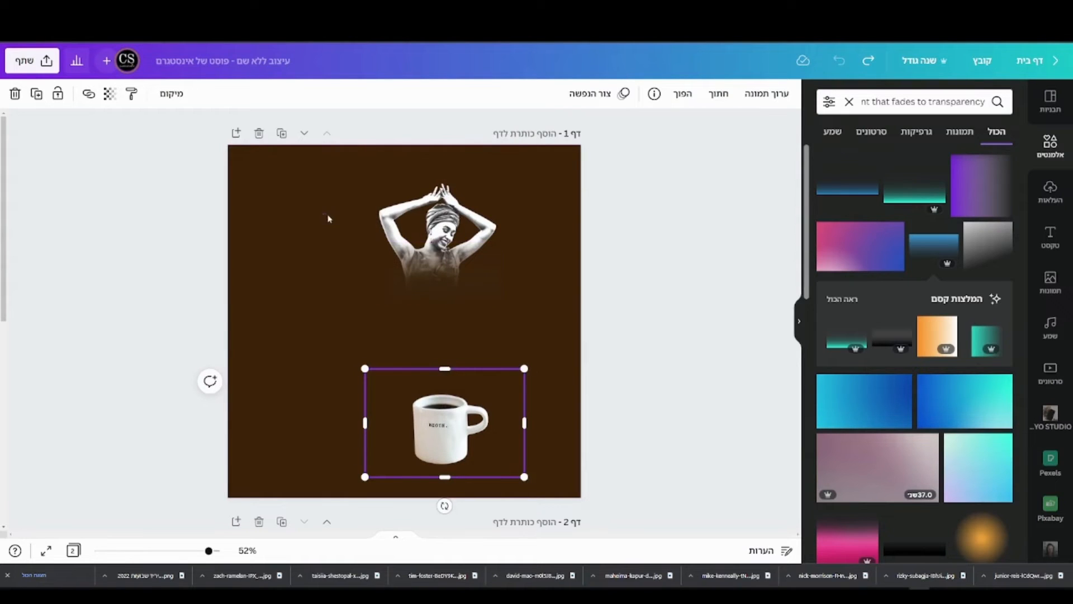
pyautogui.moveTo(329, 218); pyautogui.dragTo(447, 260)
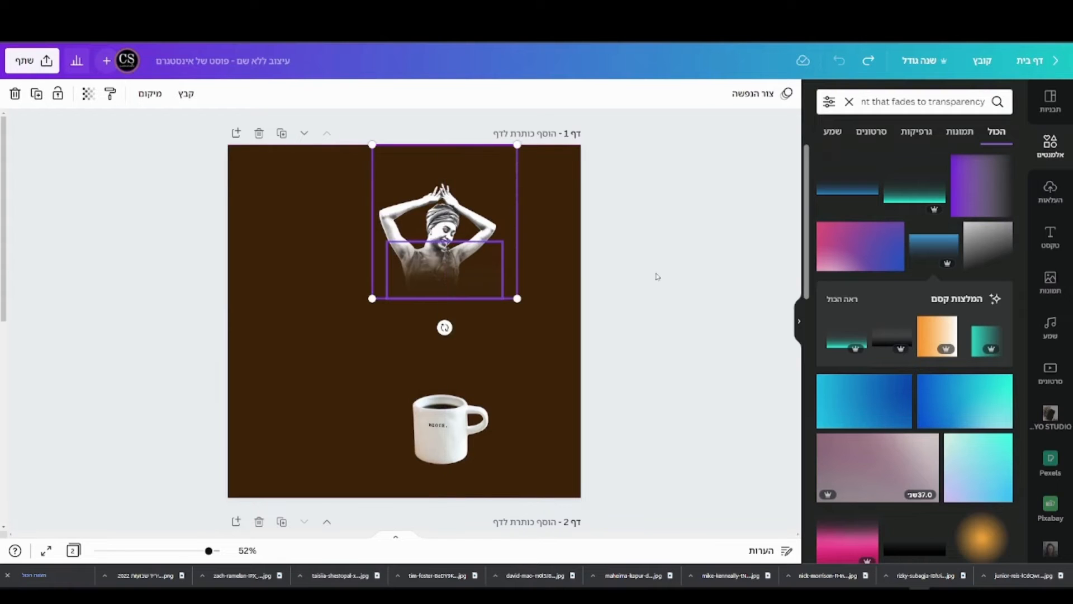
pyautogui.click(657, 276)
# Step: Search the elements for "blury color" and limit the results to graphics
pyautogui.click(1052, 149)
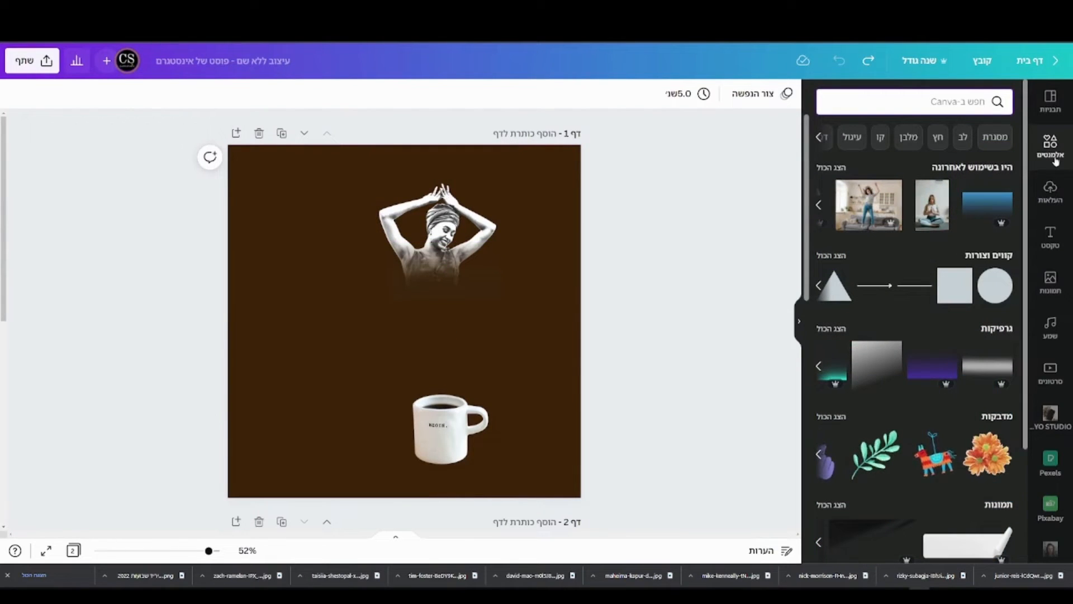
pyautogui.click(975, 103)
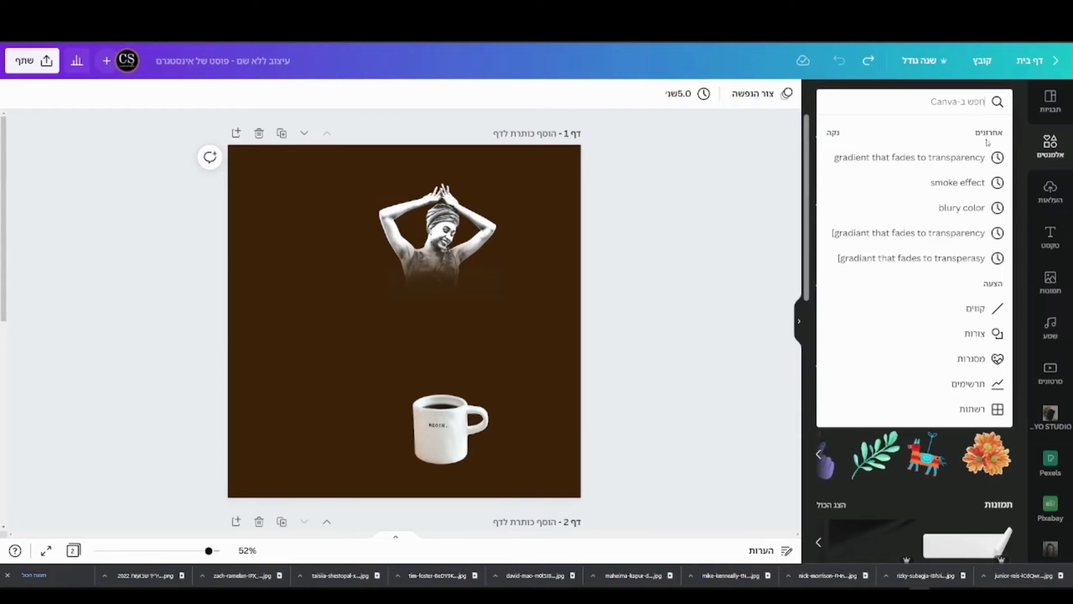
pyautogui.click(961, 212)
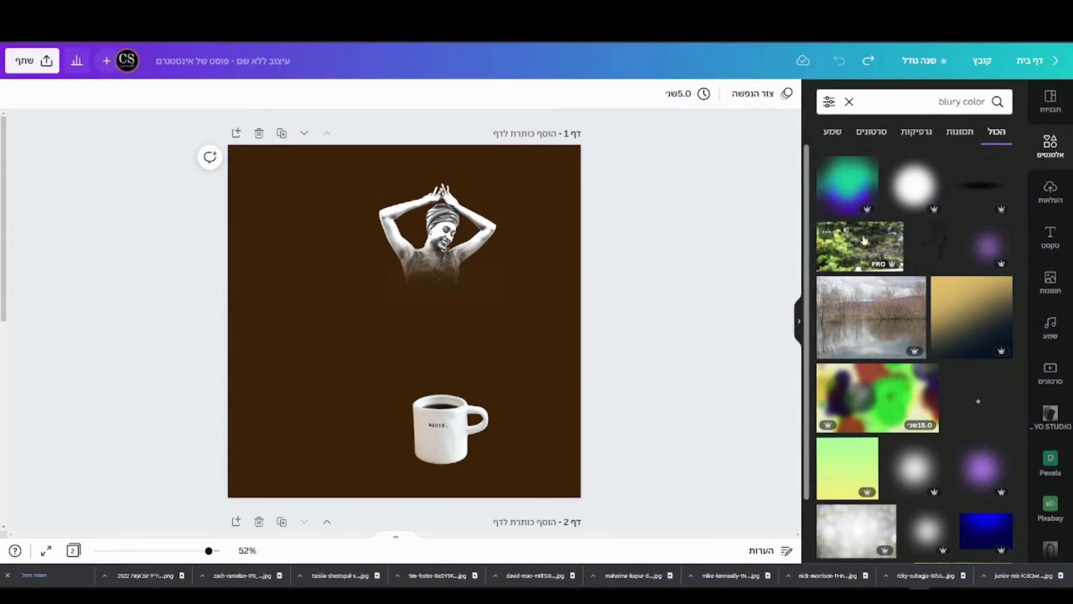
pyautogui.click(916, 132)
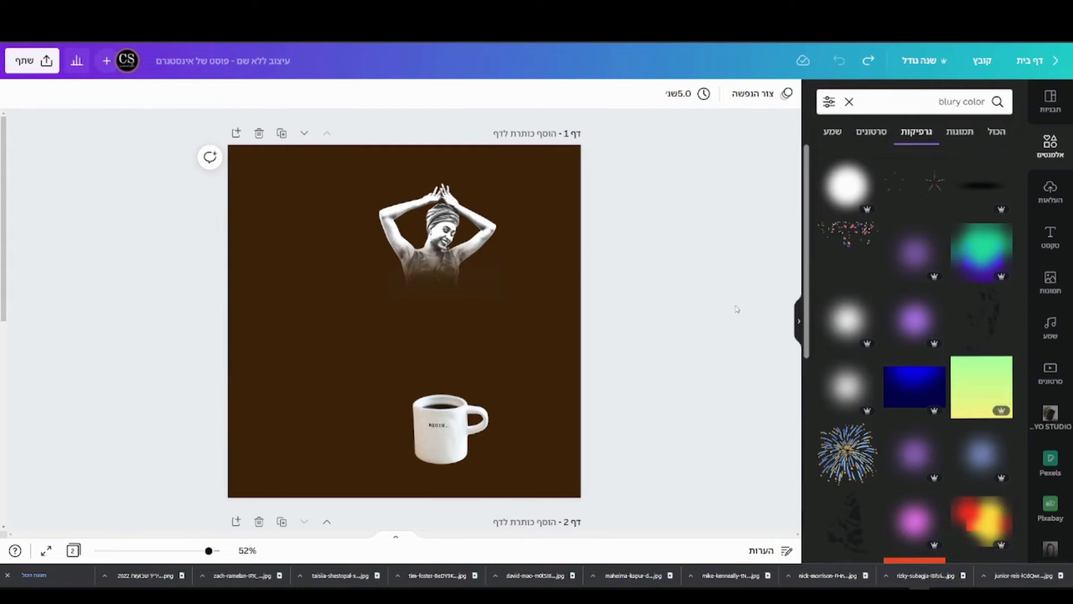
# Step: Add the white blurred circle graphic to the page
pyautogui.scroll(-1, 893, 327)
pyautogui.scroll(-6, 893, 327)
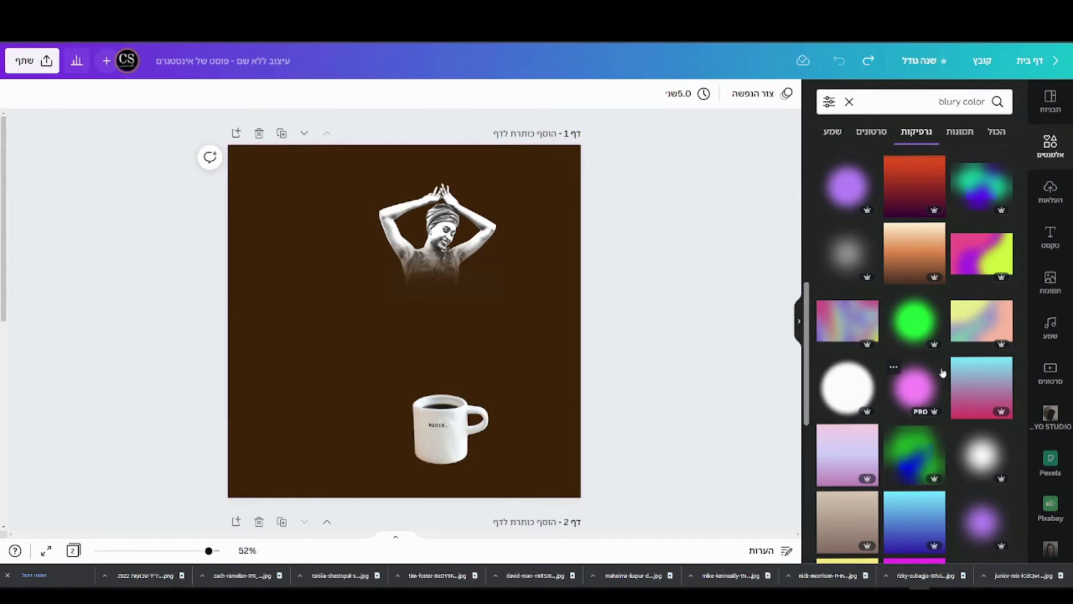
pyautogui.scroll(-3, 944, 370)
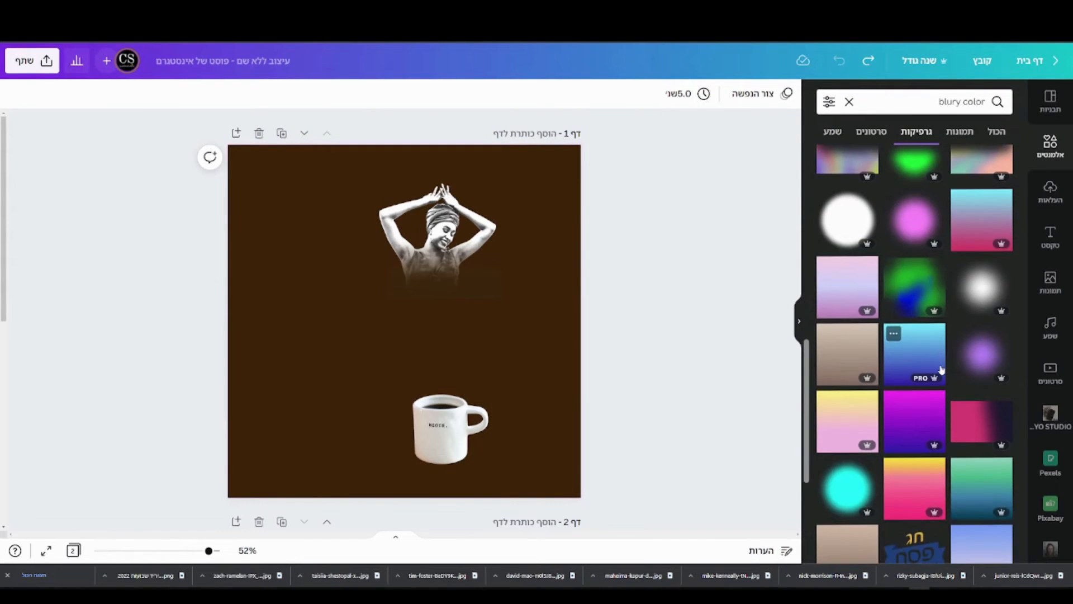
pyautogui.scroll(-3, 942, 369)
pyautogui.scroll(-2, 942, 369)
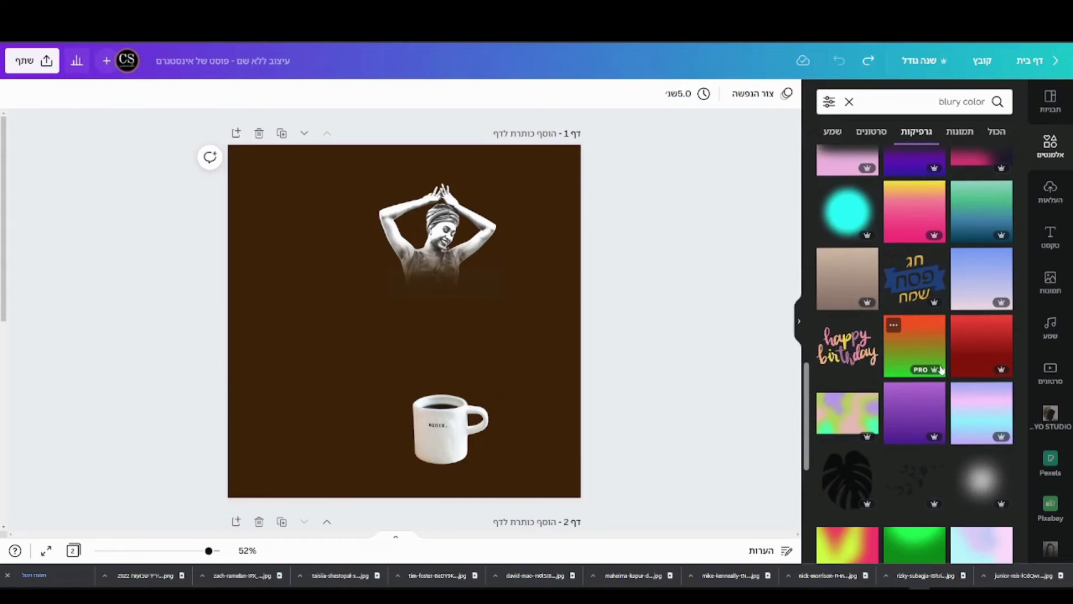
pyautogui.scroll(10, 942, 369)
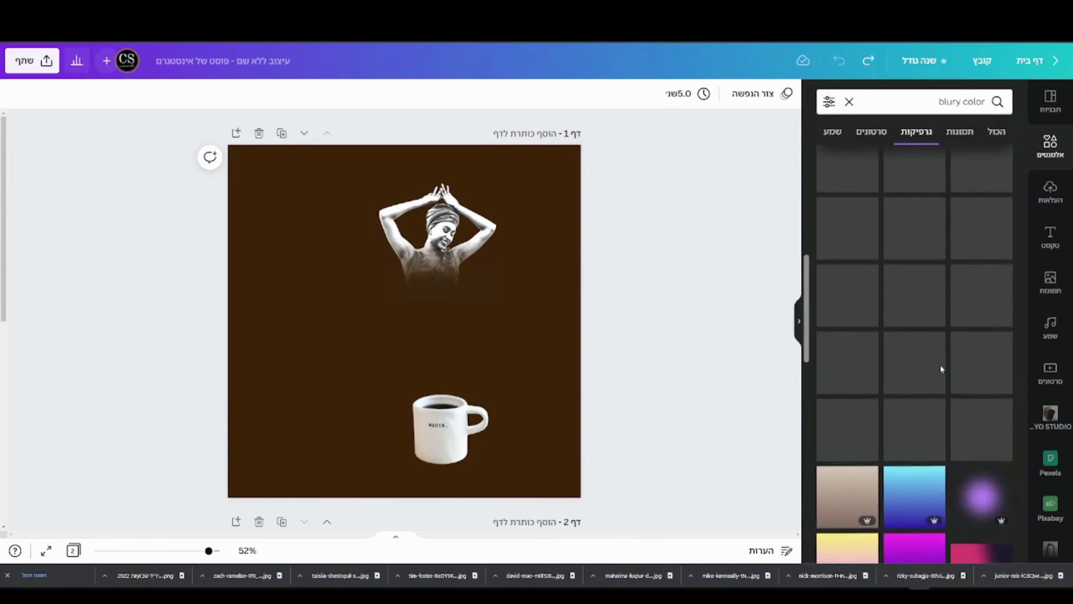
pyautogui.scroll(5, 941, 369)
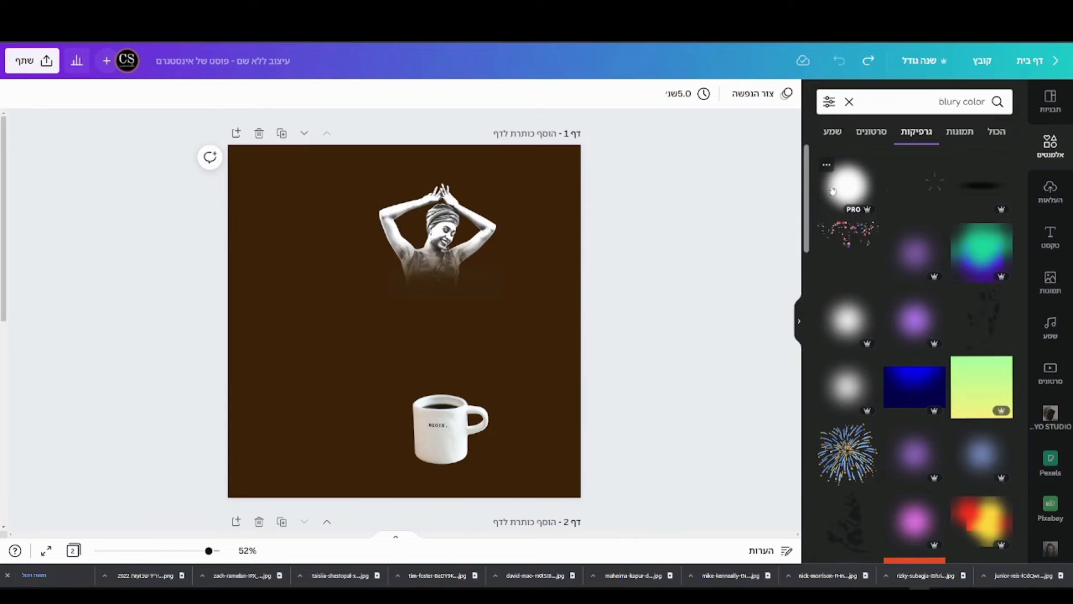
pyautogui.click(848, 180)
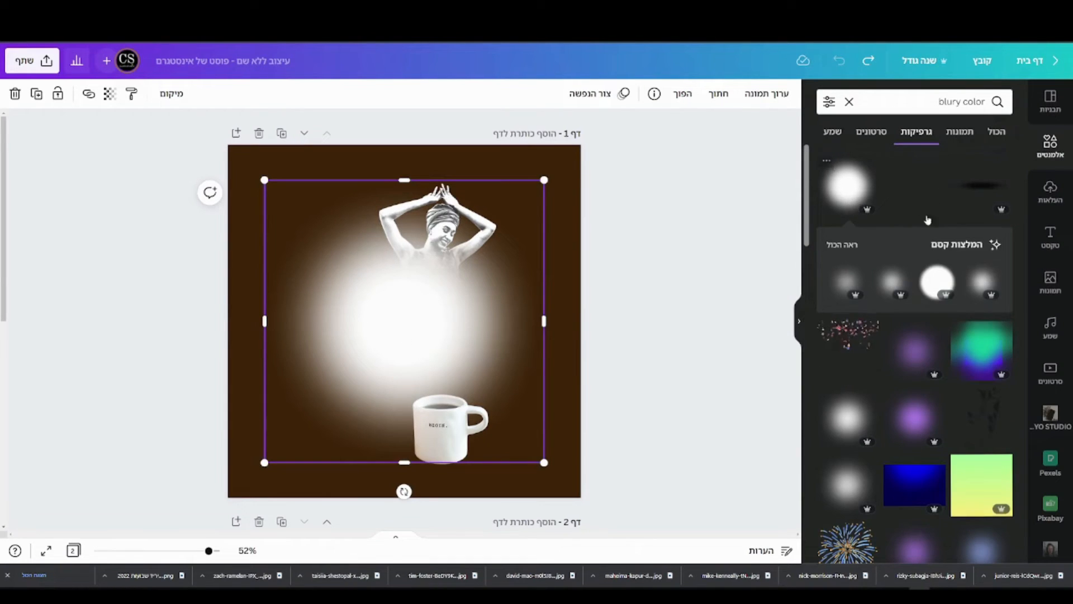
# Step: Look through the "blury color" graphics for other blurred colour shapes
pyautogui.scroll(-5, 937, 327)
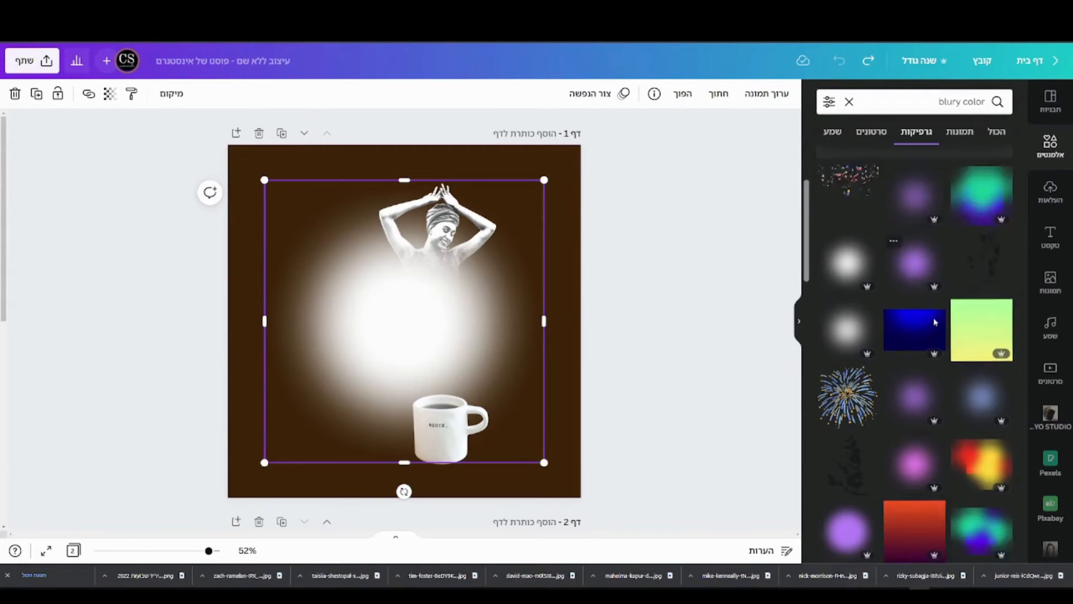
pyautogui.scroll(-4, 900, 364)
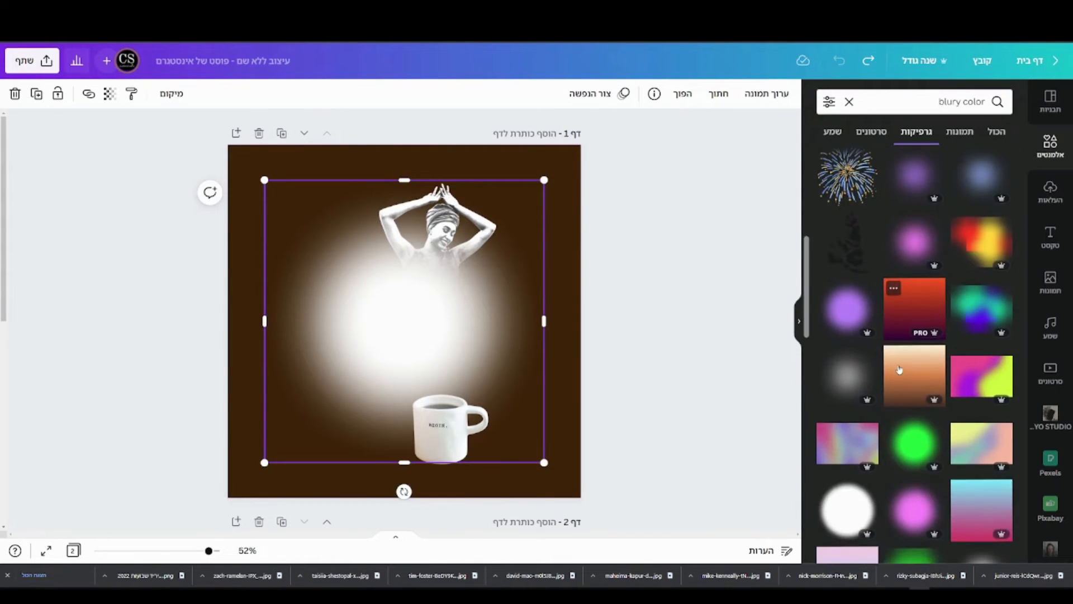
pyautogui.scroll(-3, 898, 372)
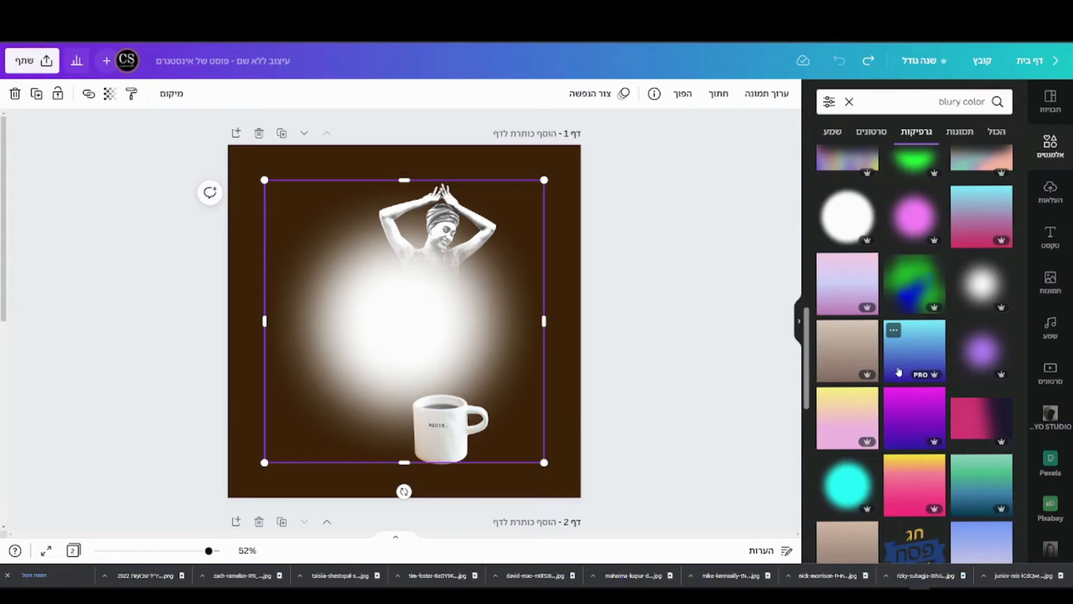
pyautogui.scroll(-9, 898, 371)
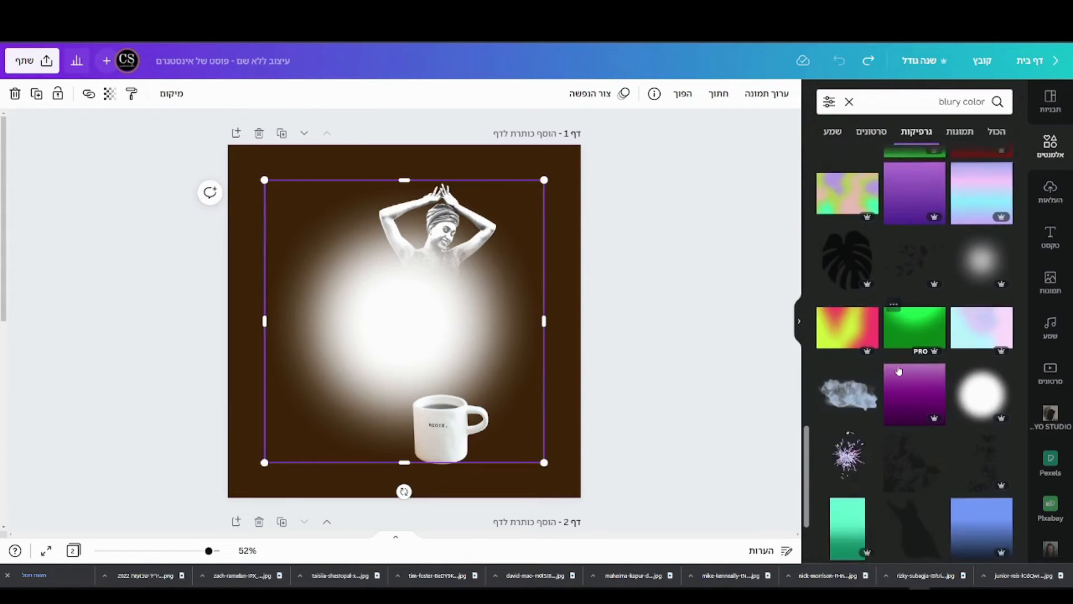
pyautogui.scroll(-5, 898, 371)
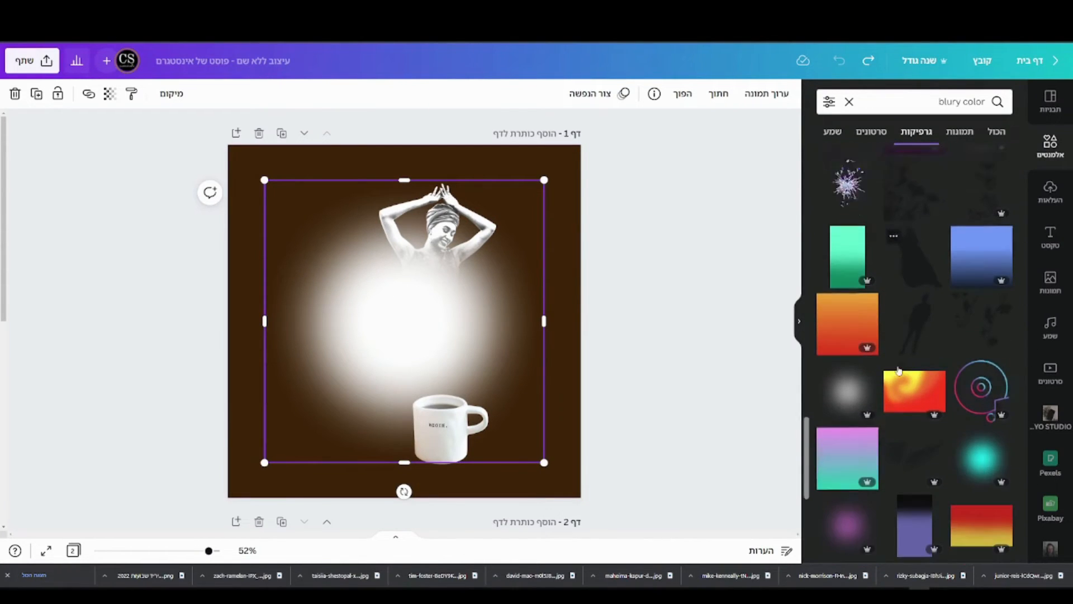
pyautogui.scroll(-1, 899, 371)
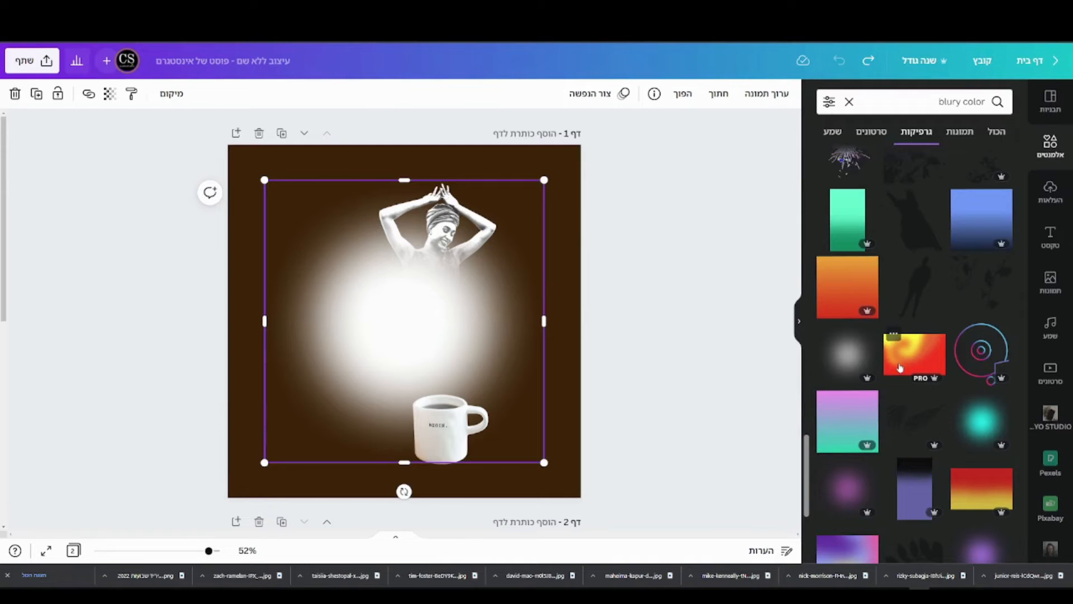
pyautogui.scroll(-4, 900, 368)
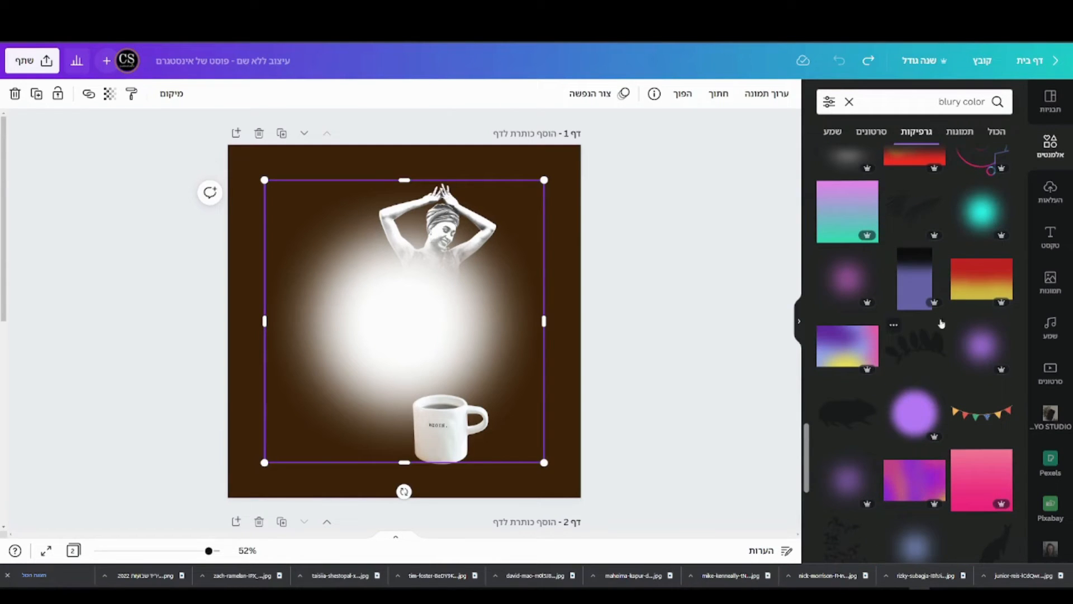
pyautogui.scroll(-3, 894, 391)
pyautogui.scroll(-3, 893, 391)
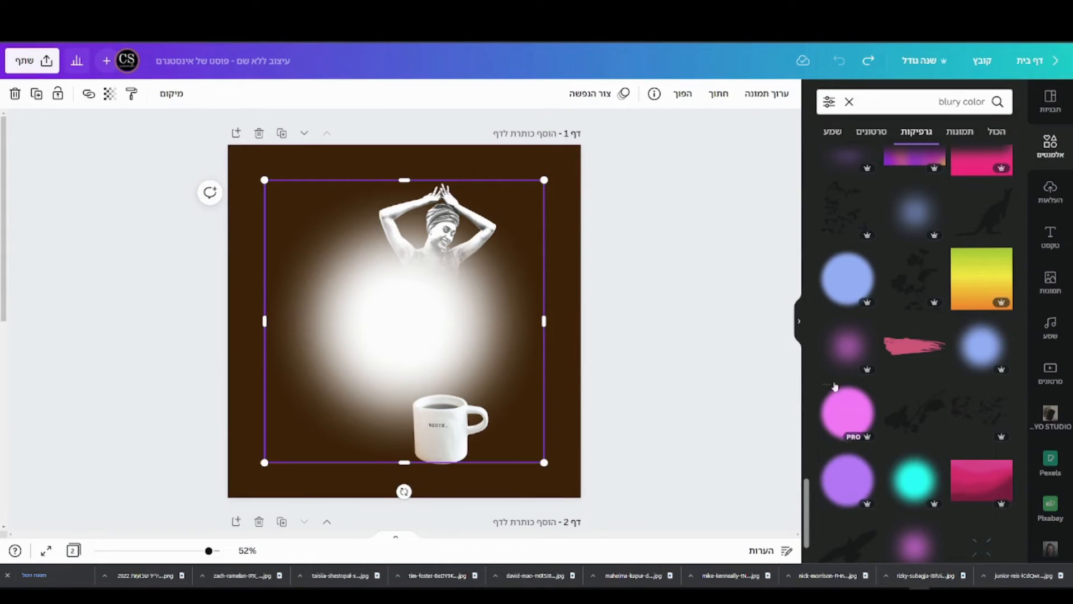
# Step: Move the white blurred circle up over the woman's cutout and give it the Mustard duotone effect
pyautogui.moveTo(427, 338); pyautogui.dragTo(447, 304)
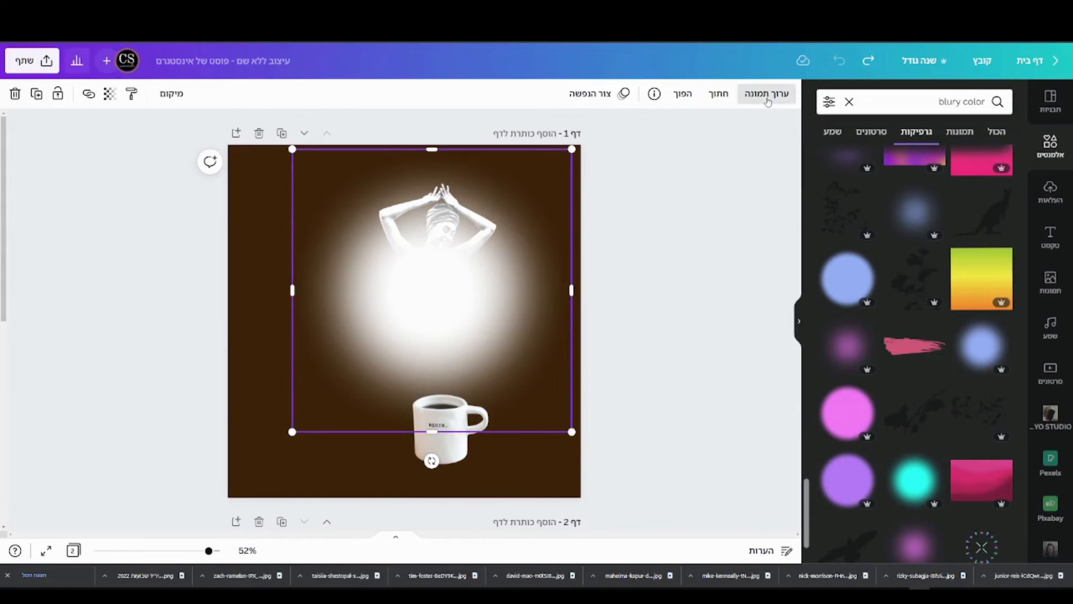
pyautogui.click(765, 95)
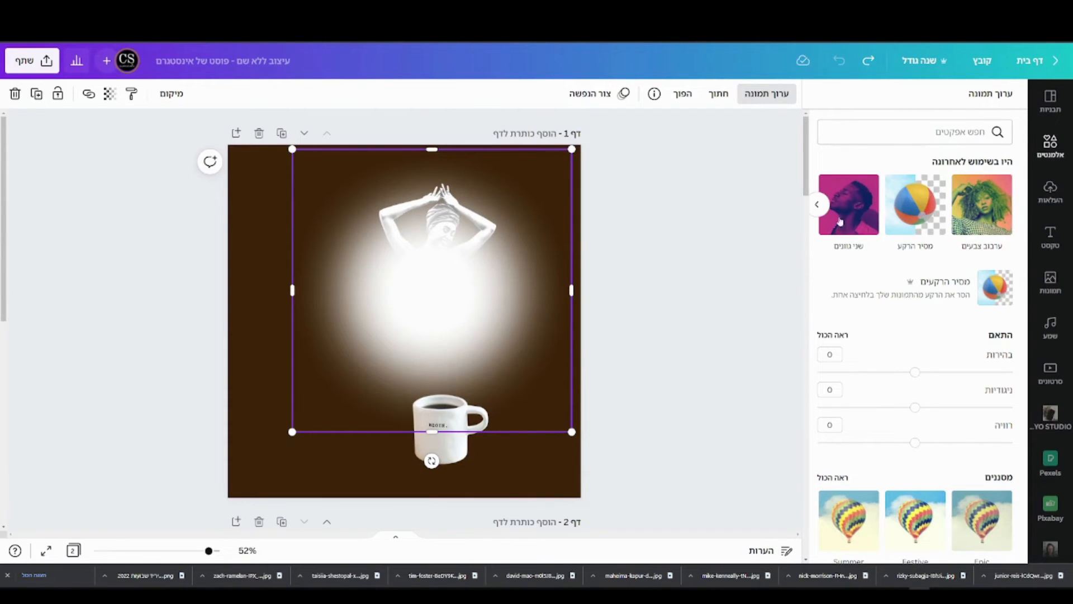
pyautogui.click(853, 227)
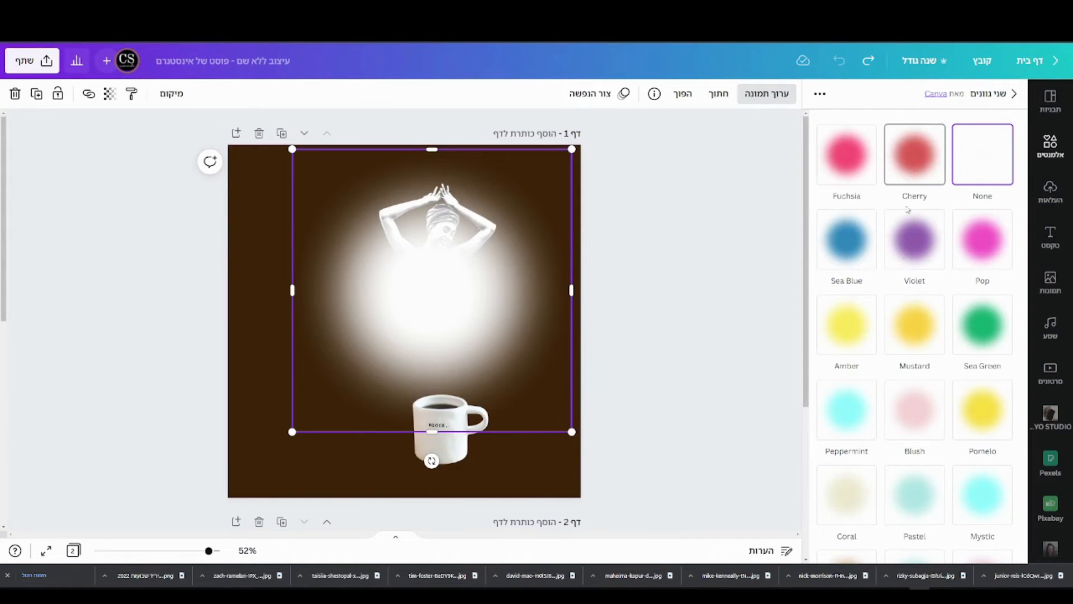
pyautogui.scroll(-4, 909, 338)
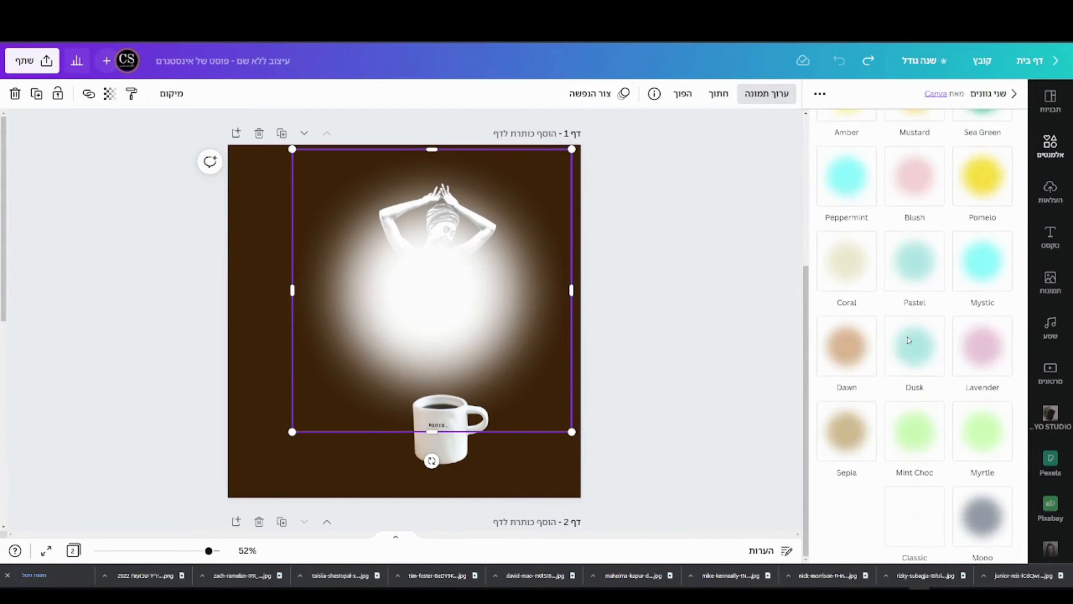
pyautogui.scroll(4, 909, 339)
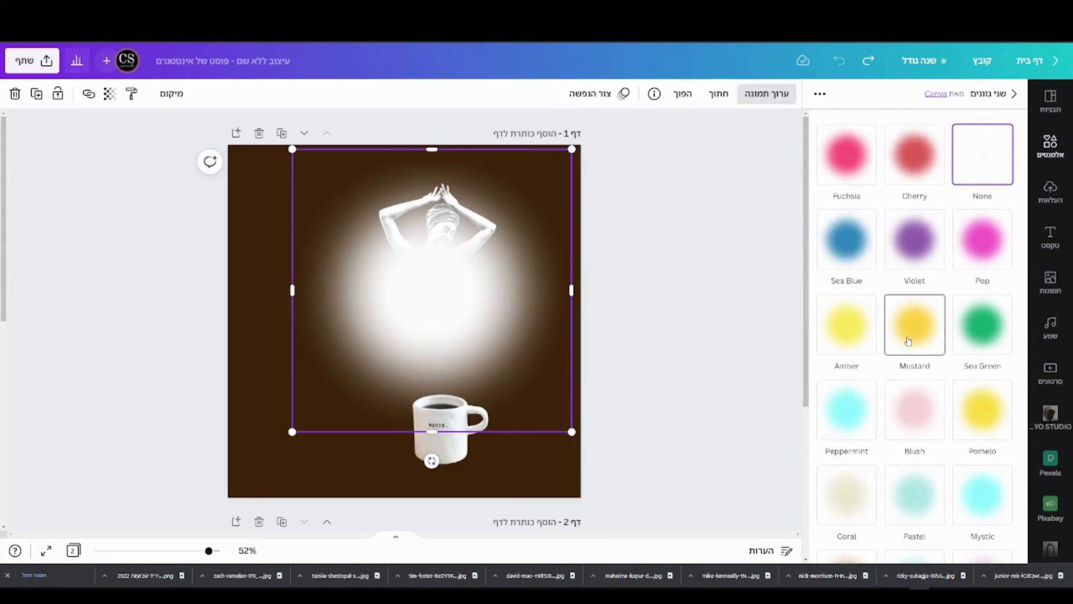
pyautogui.click(915, 334)
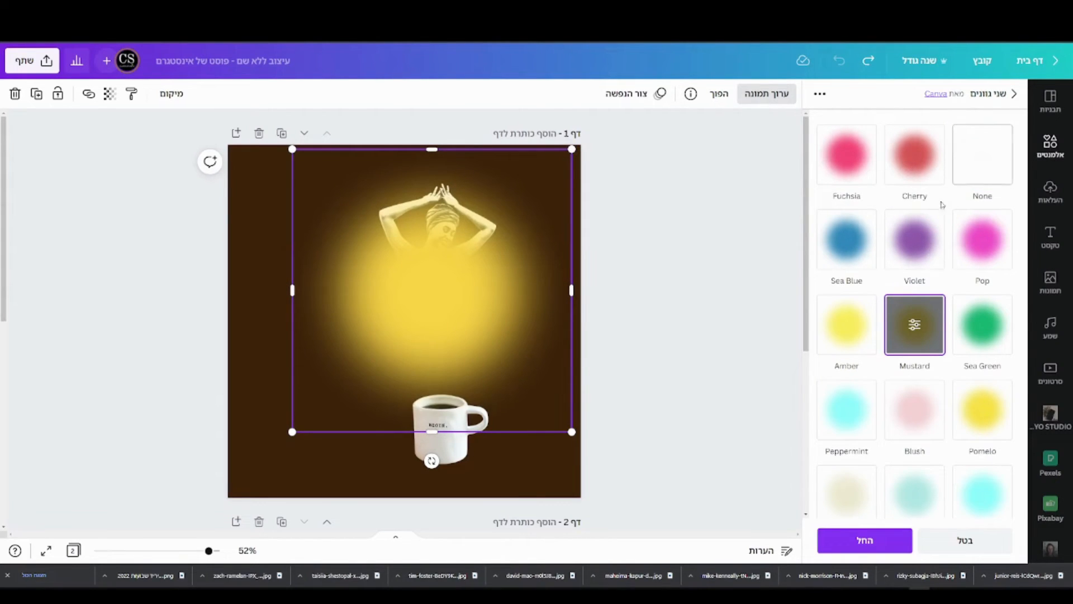
# Step: Change the highlights colour of the circle's duotone effect to the light orange default colour
pyautogui.click(914, 316)
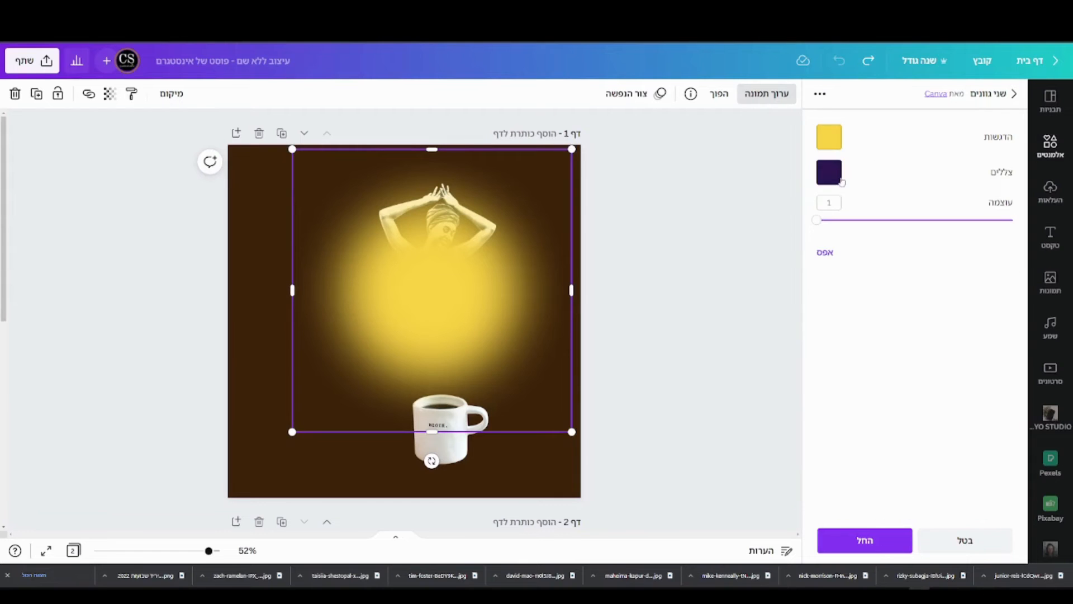
pyautogui.click(830, 140)
pyautogui.scroll(-2, 737, 274)
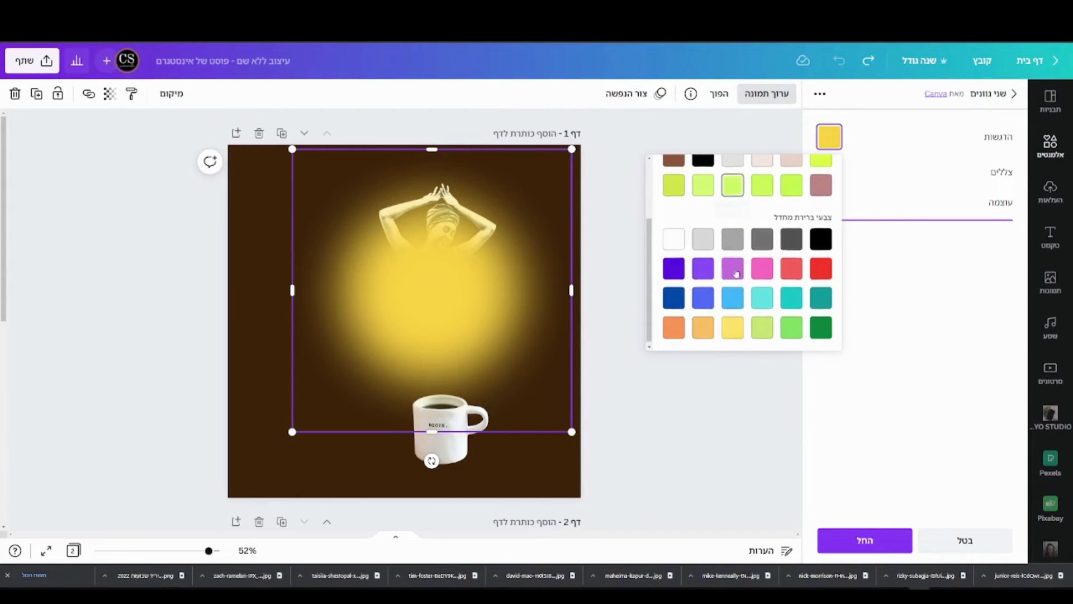
pyautogui.click(703, 329)
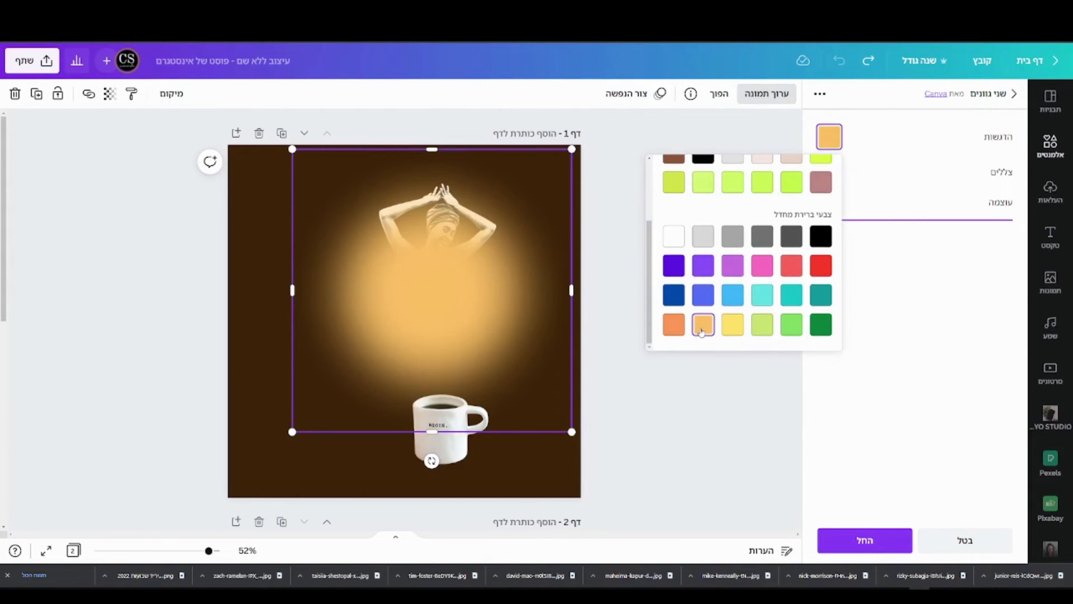
pyautogui.click(726, 416)
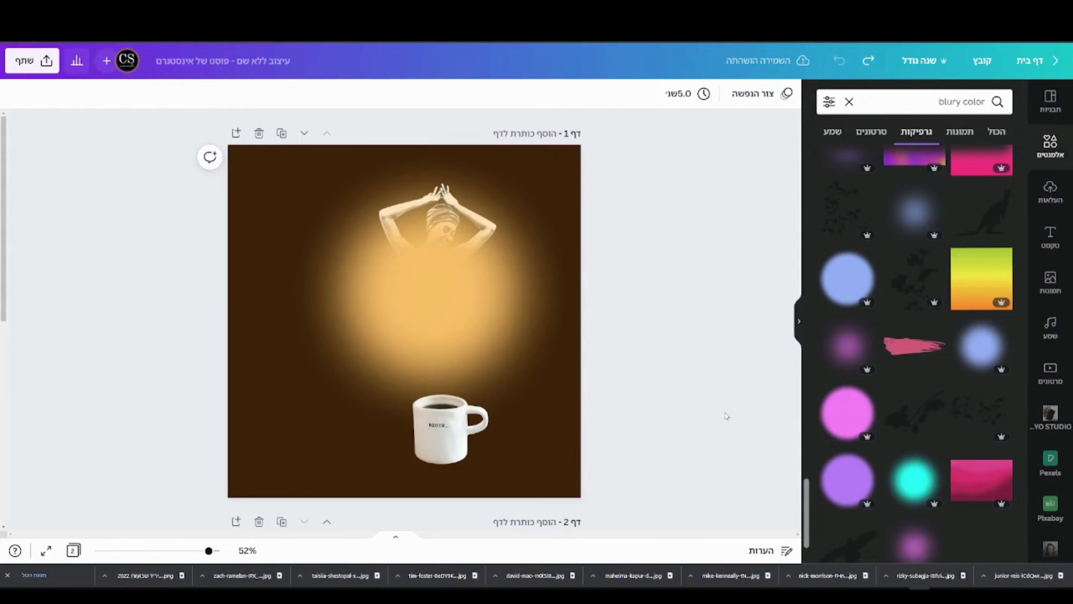
# Step: Shrink the orange glow slightly and centre it over the woman's cutout, in line with the mug below
pyautogui.click(486, 318)
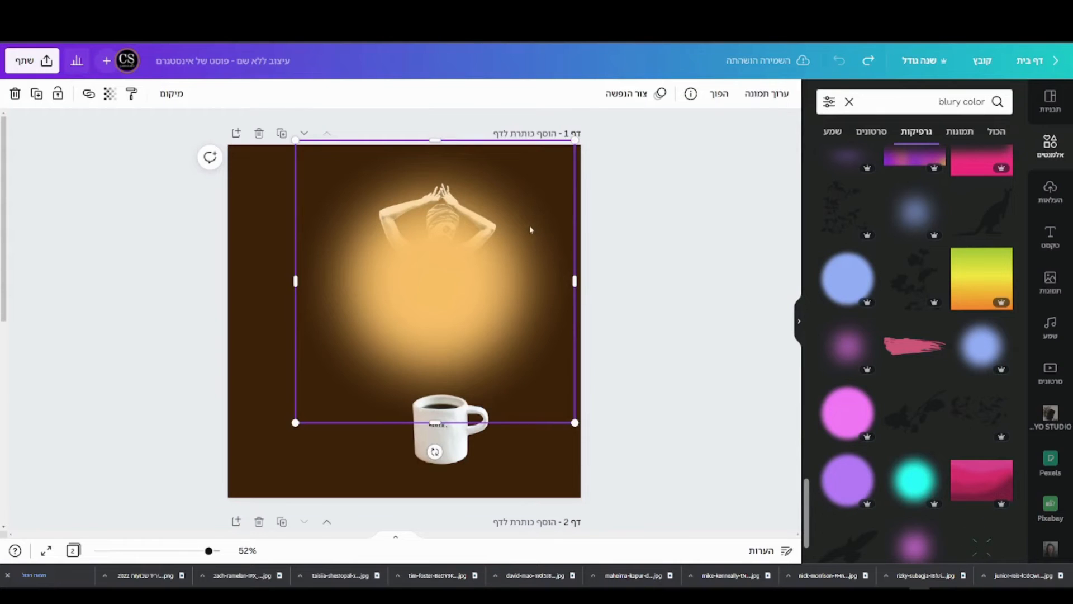
pyautogui.moveTo(528, 226); pyautogui.dragTo(534, 211)
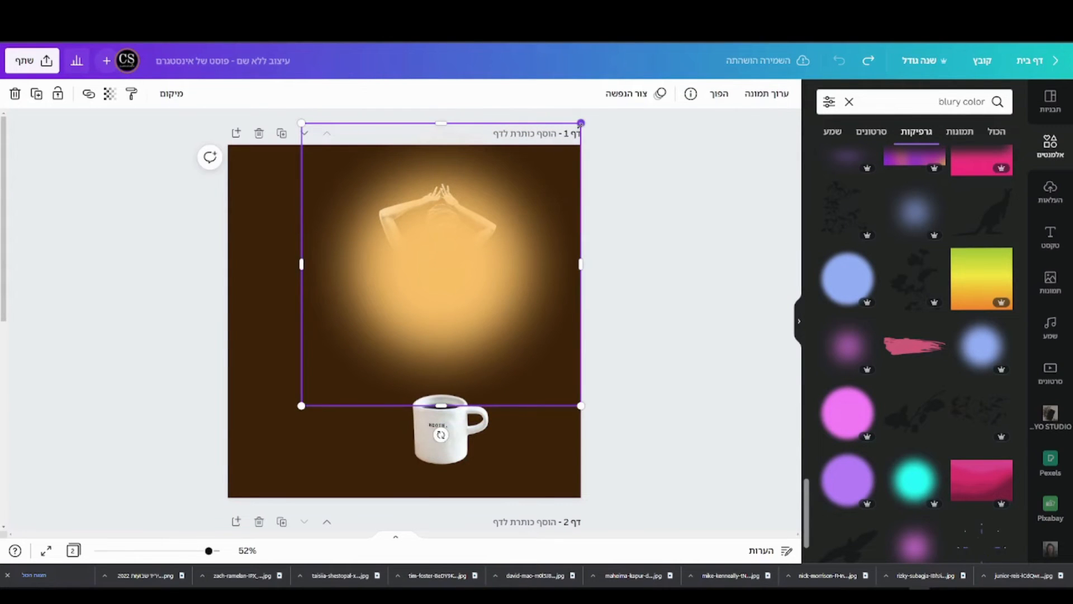
pyautogui.moveTo(581, 122); pyautogui.dragTo(564, 165)
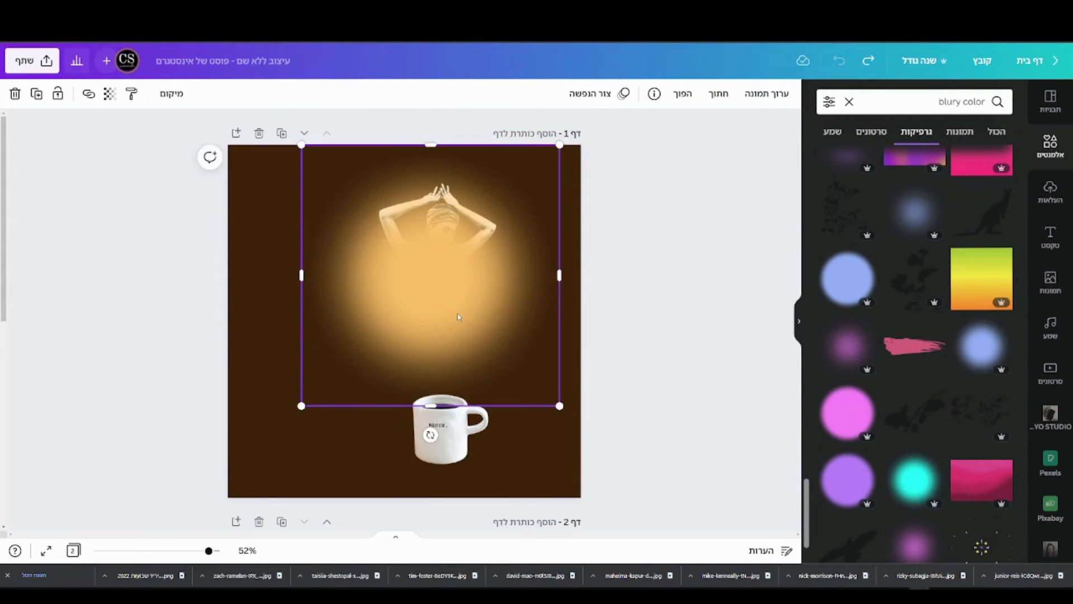
pyautogui.moveTo(459, 318); pyautogui.dragTo(466, 309)
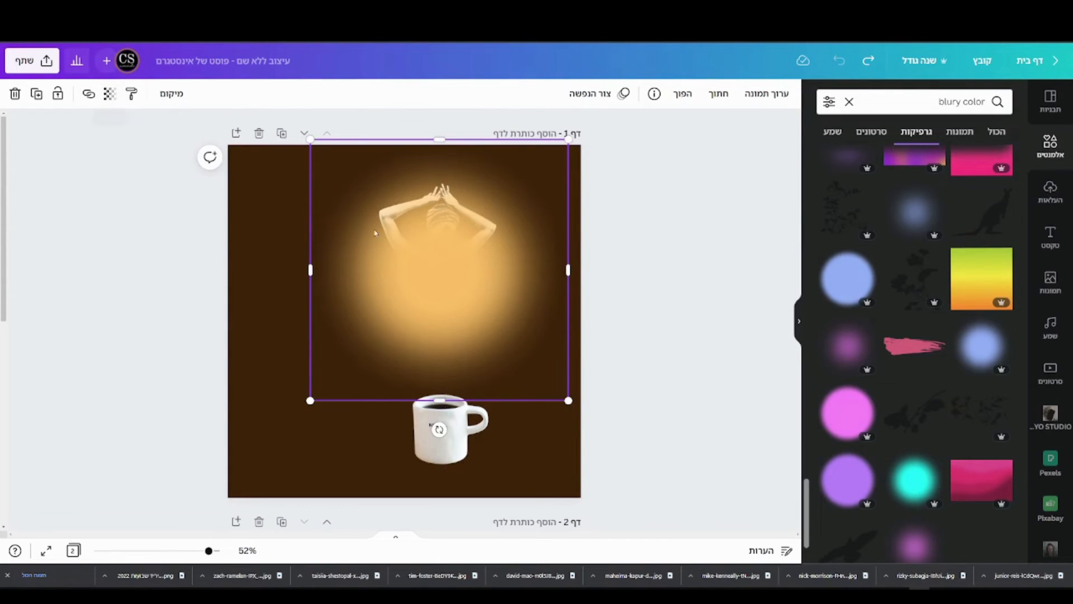
# Step: Set the glow's transparency to 40 and nudge it down so its frame meets the page's upper edge
pyautogui.click(109, 94)
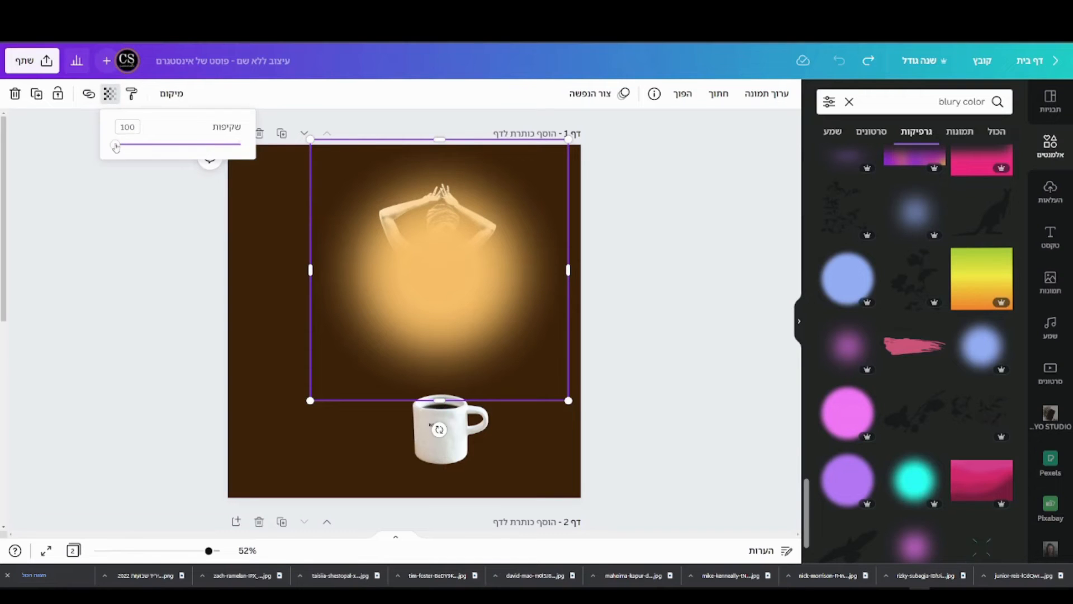
pyautogui.moveTo(115, 147); pyautogui.dragTo(186, 152)
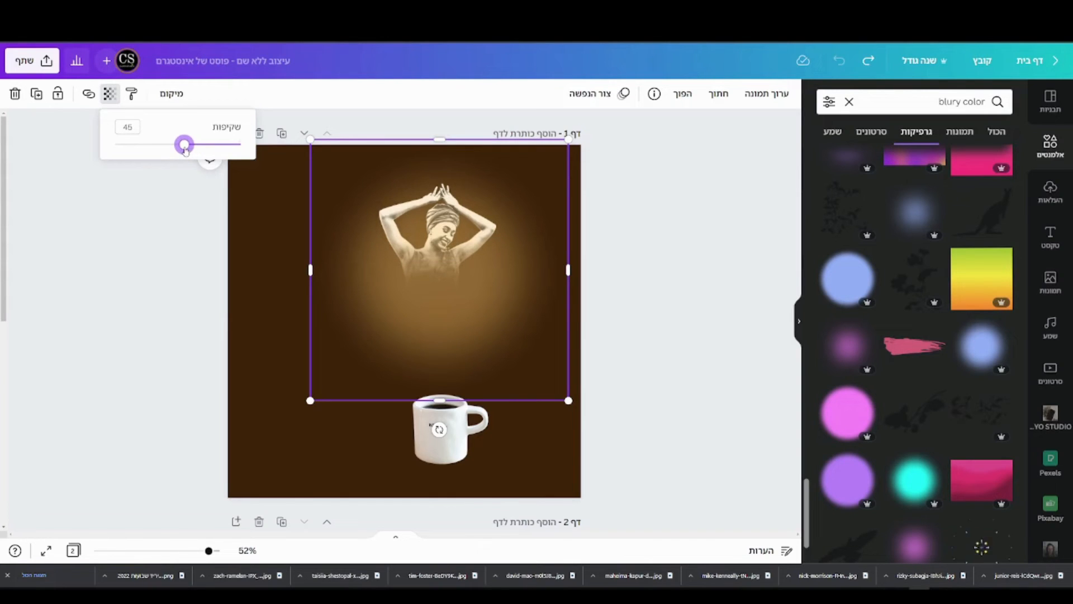
pyautogui.click(118, 332)
pyautogui.click(458, 324)
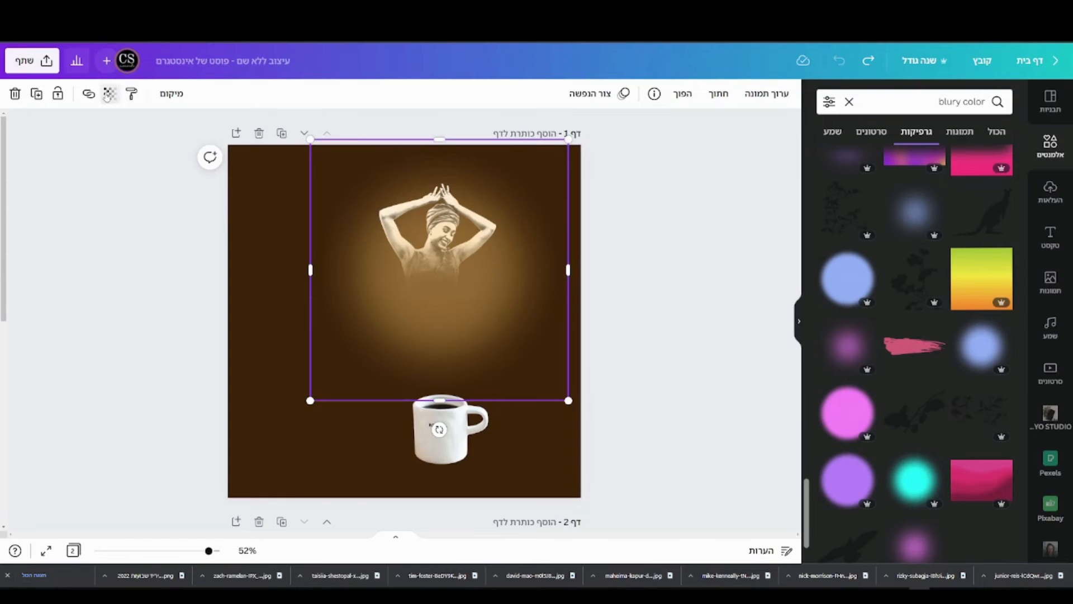
pyautogui.click(110, 94)
pyautogui.moveTo(191, 153); pyautogui.dragTo(191, 153)
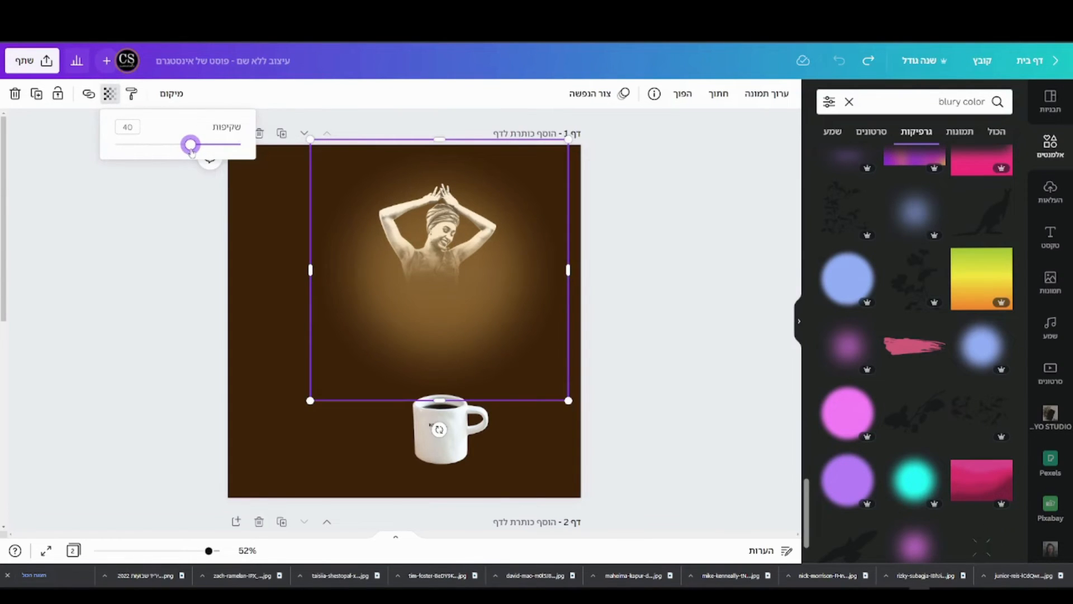
pyautogui.click(185, 261)
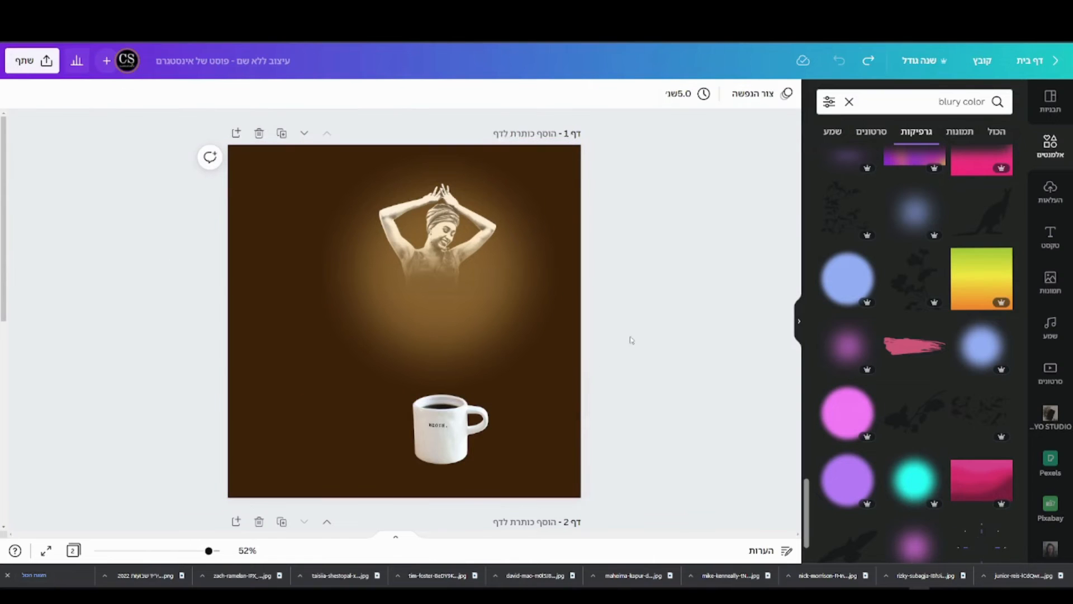
pyautogui.click(493, 356)
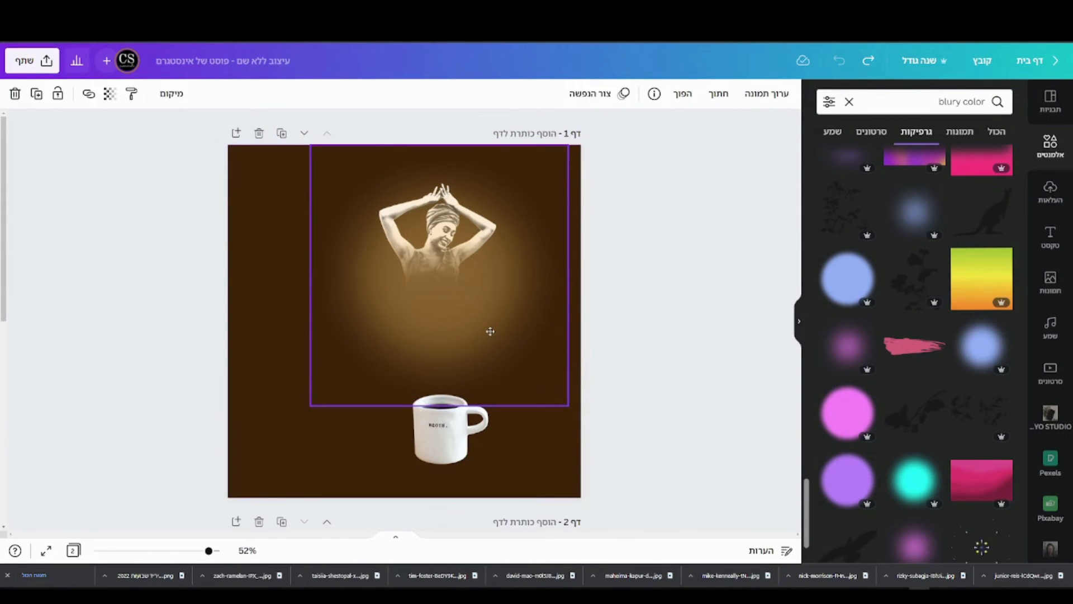
pyautogui.click(682, 315)
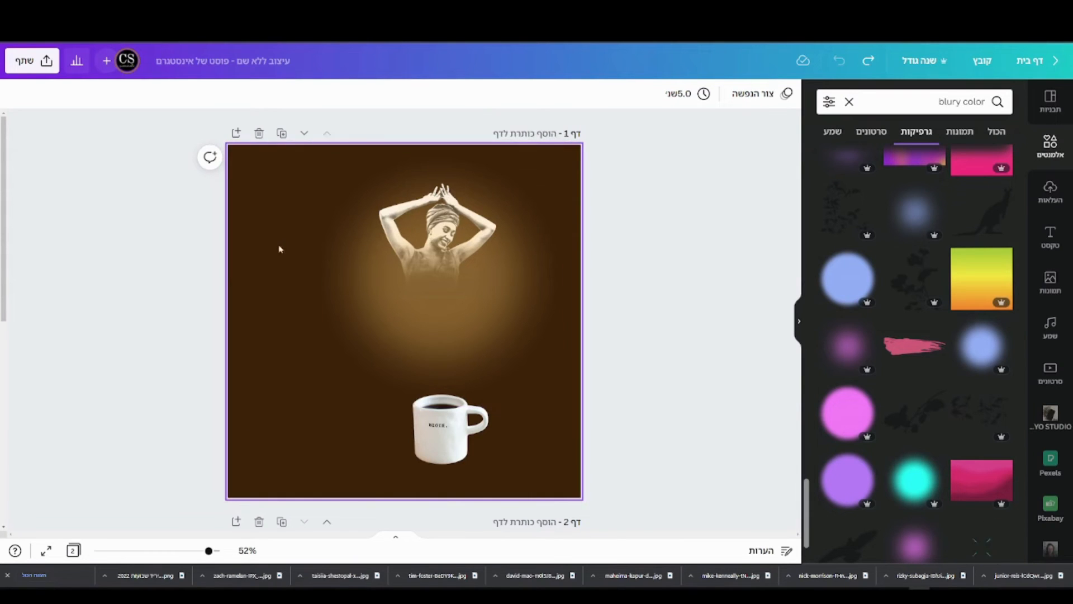
# Step: Group the woman's cutout, its fading rectangles and the glow together, leaving out the mug
pyautogui.moveTo(273, 247); pyautogui.dragTo(489, 297)
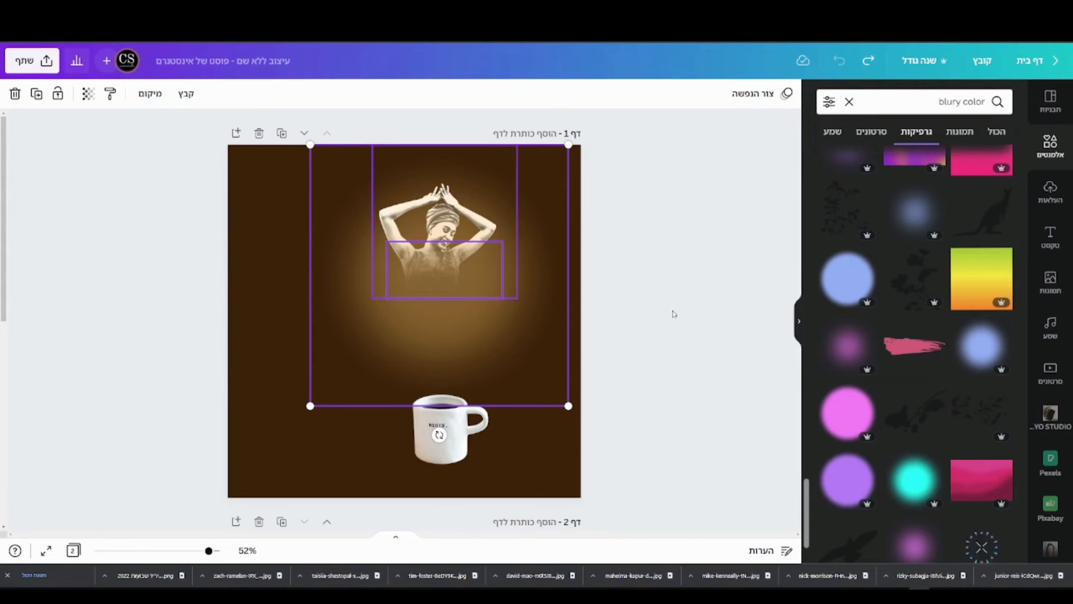
pyautogui.click(186, 94)
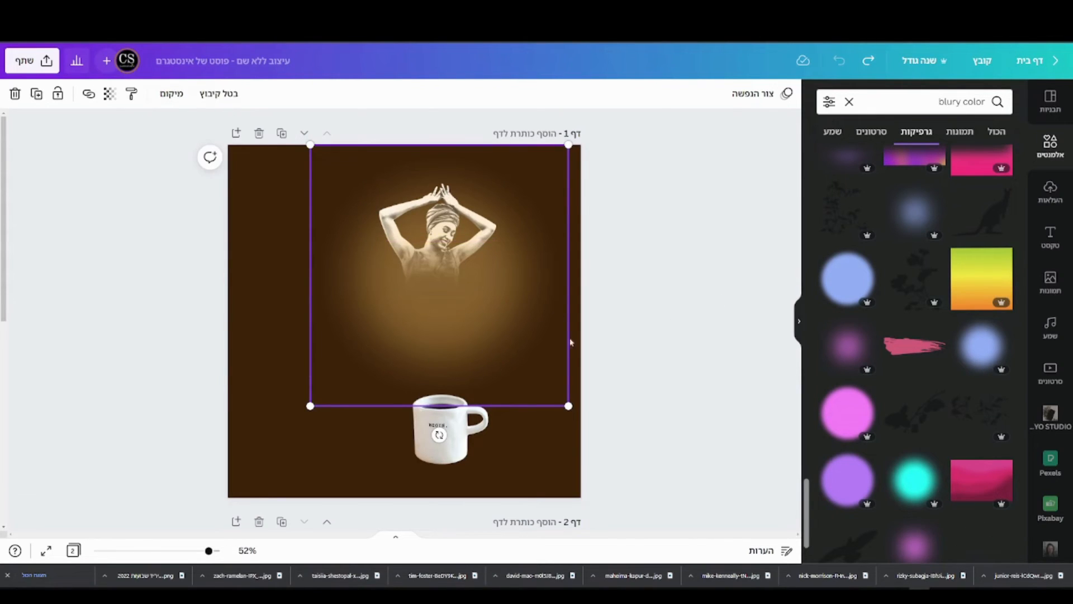
pyautogui.click(696, 369)
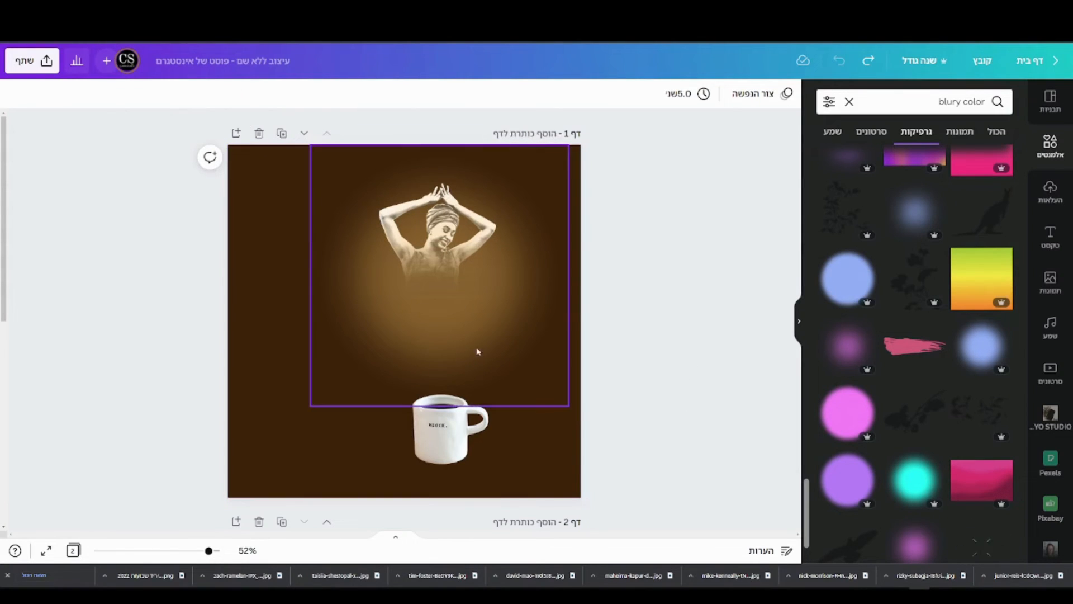
# Step: Lock the group containing the woman's cutout and the glow in place
pyautogui.click(445, 265)
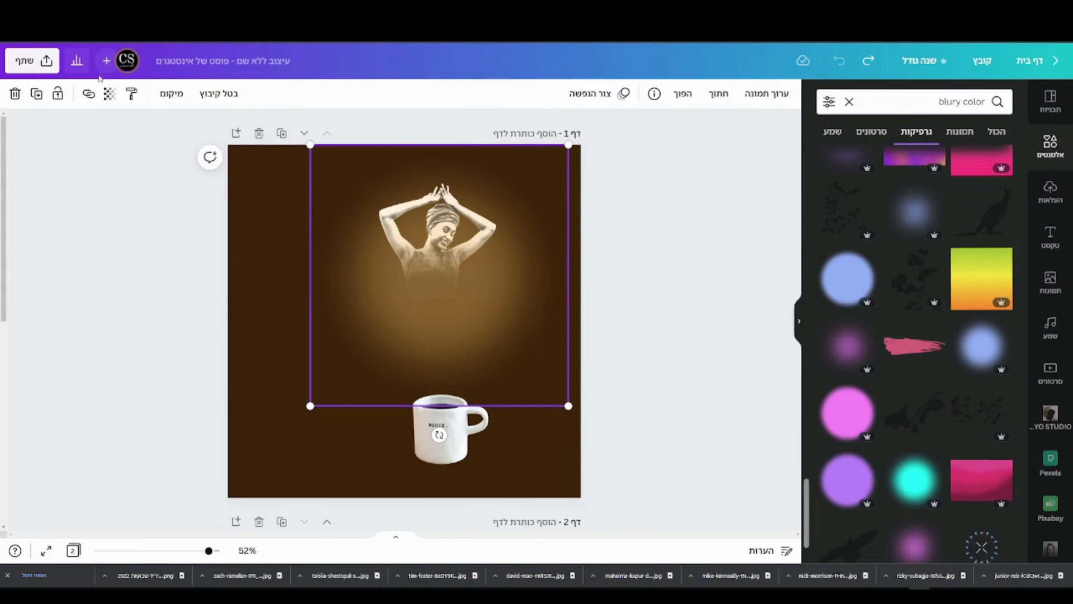
pyautogui.click(57, 94)
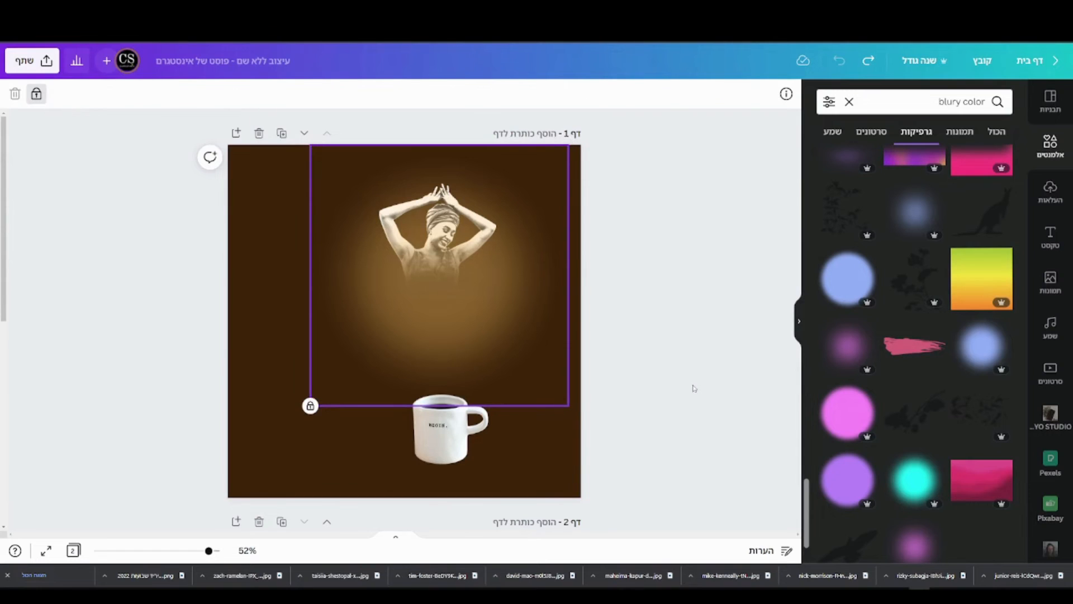
pyautogui.click(696, 390)
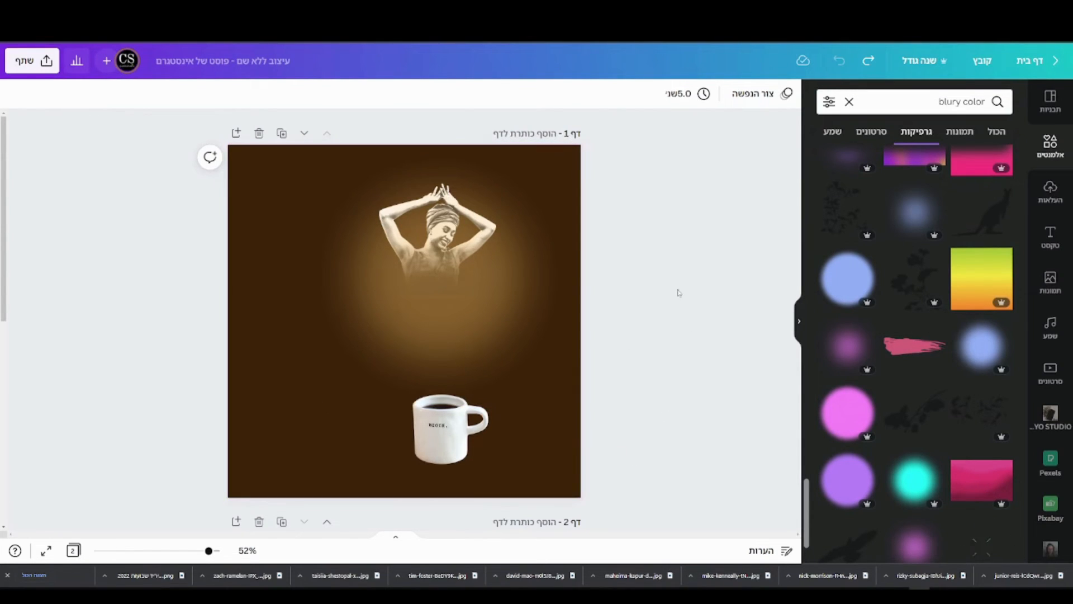
# Step: Replace the element search with "smoke effect" and add the curling white smoke plume to the page
pyautogui.click(849, 101)
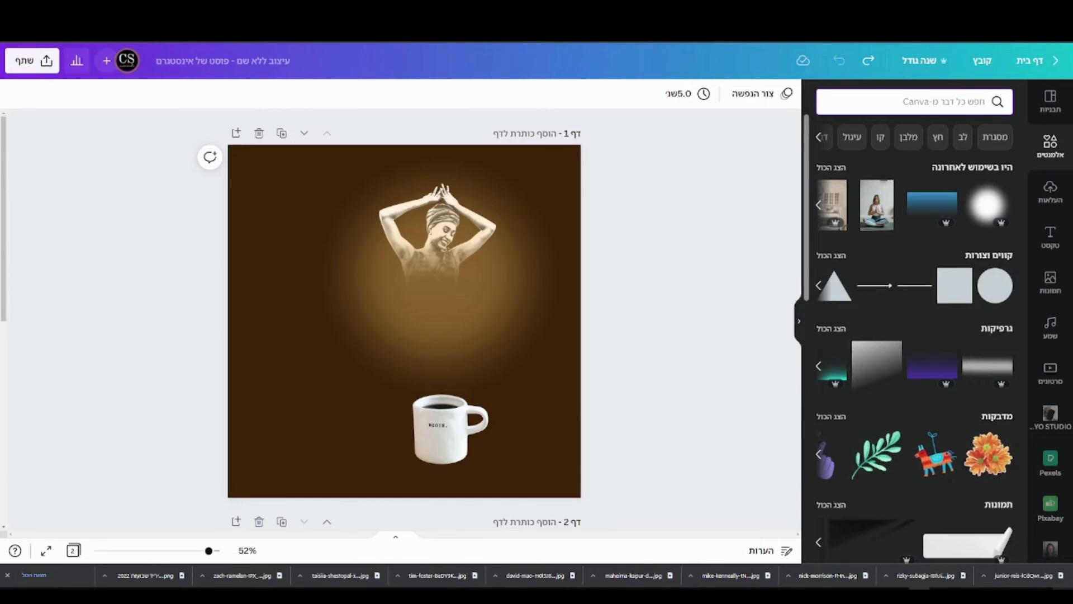
pyautogui.write('S')
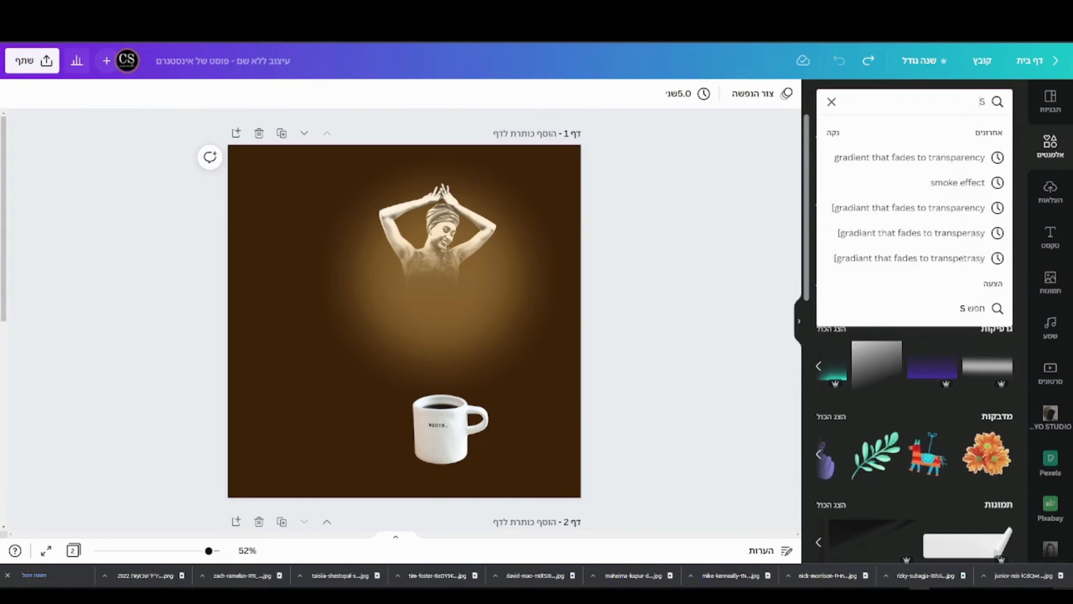
pyautogui.write('MOKE E')
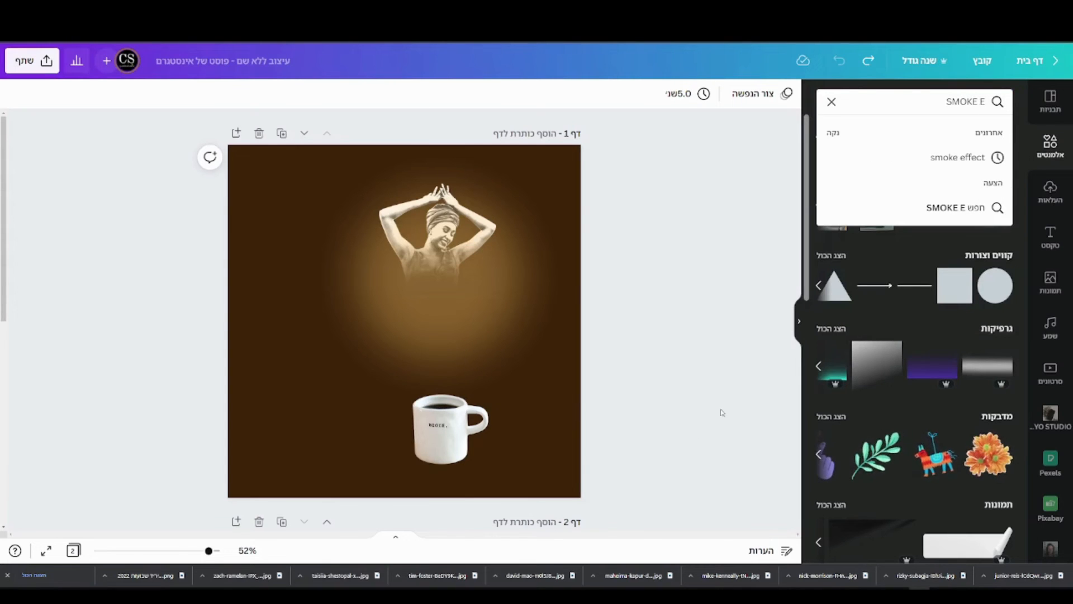
pyautogui.click(970, 159)
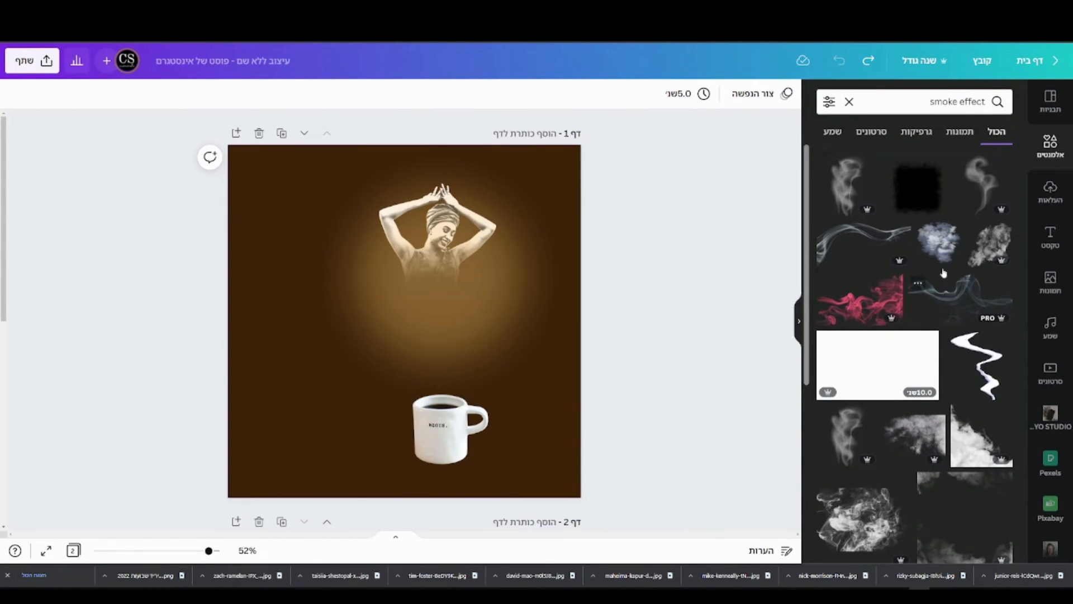
pyautogui.click(995, 179)
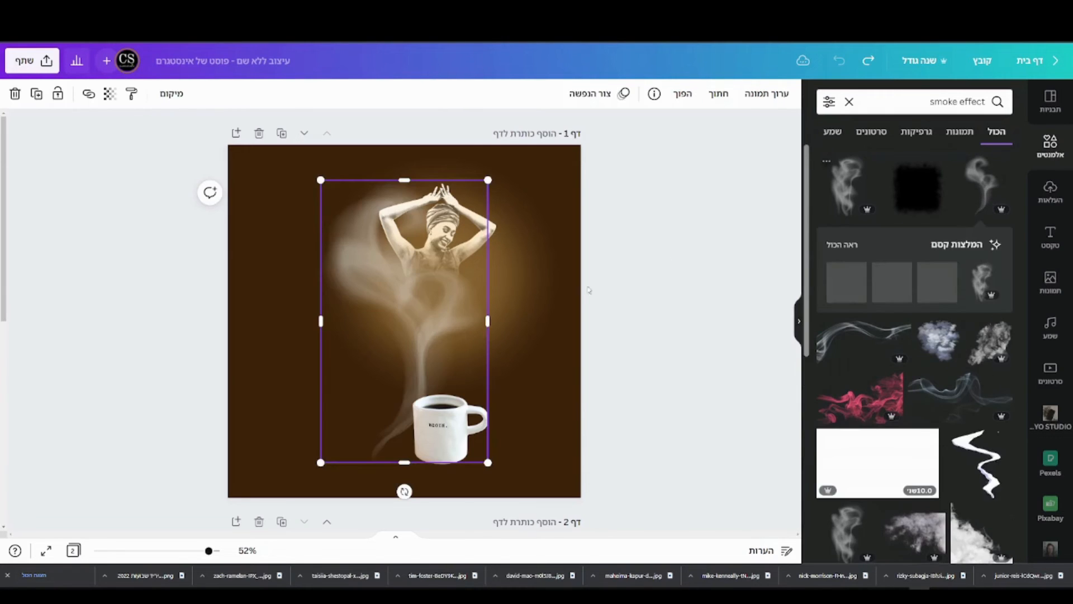
# Step: Shrink the smoke plume and place it between the mug's rim and the woman so it rises from the coffee
pyautogui.moveTo(396, 303); pyautogui.dragTo(479, 279)
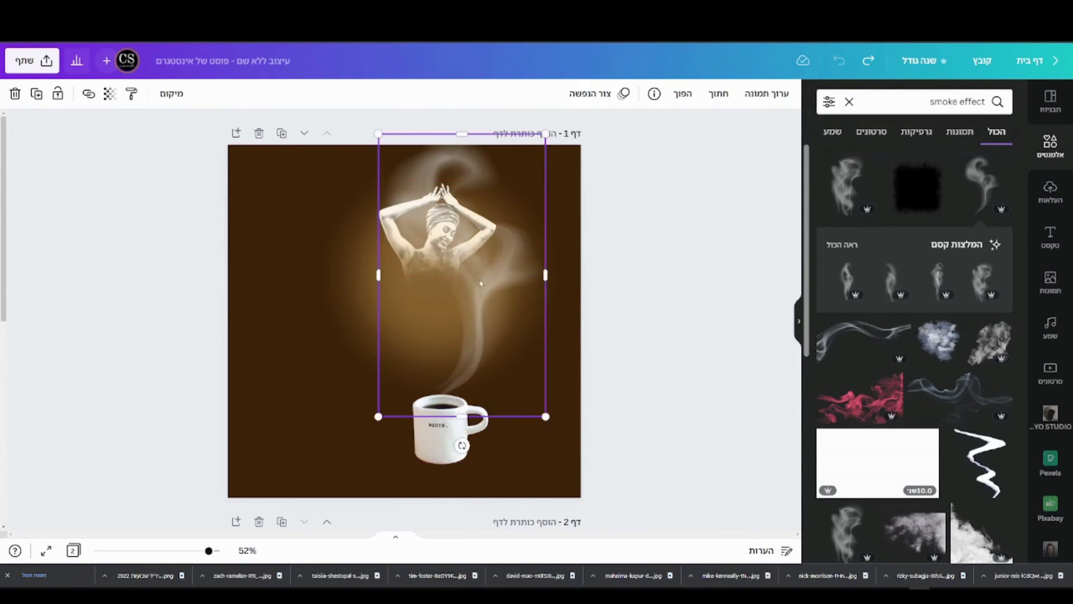
pyautogui.moveTo(545, 135); pyautogui.dragTo(511, 197)
pyautogui.moveTo(456, 313)
pyautogui.mouseDown()
pyautogui.moveTo(460, 301)
pyautogui.moveTo(469, 306)
pyautogui.mouseUp()
# Step: Filter the smoke effect results to free elements only and look through them for alternative smoke plumes
pyautogui.scroll(-5, 938, 322)
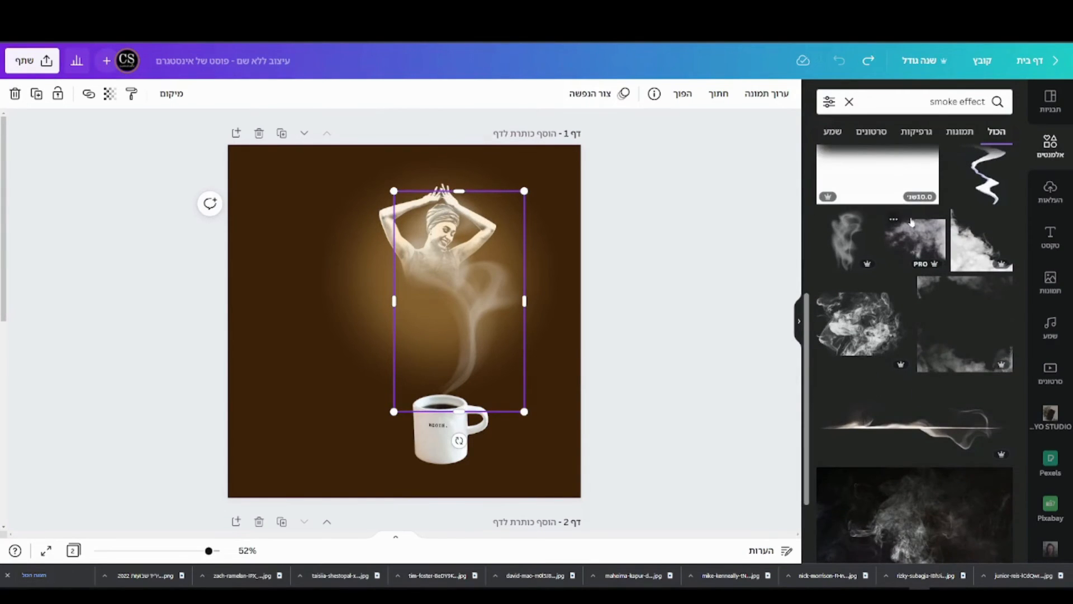
pyautogui.scroll(3, 934, 329)
pyautogui.click(829, 102)
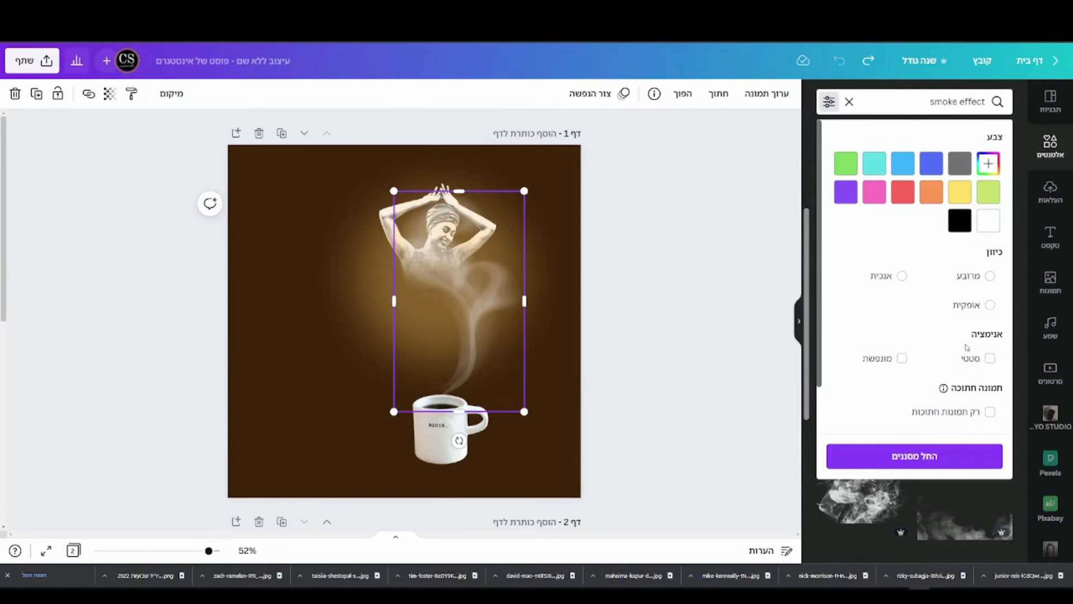
pyautogui.scroll(-1, 966, 348)
pyautogui.click(990, 411)
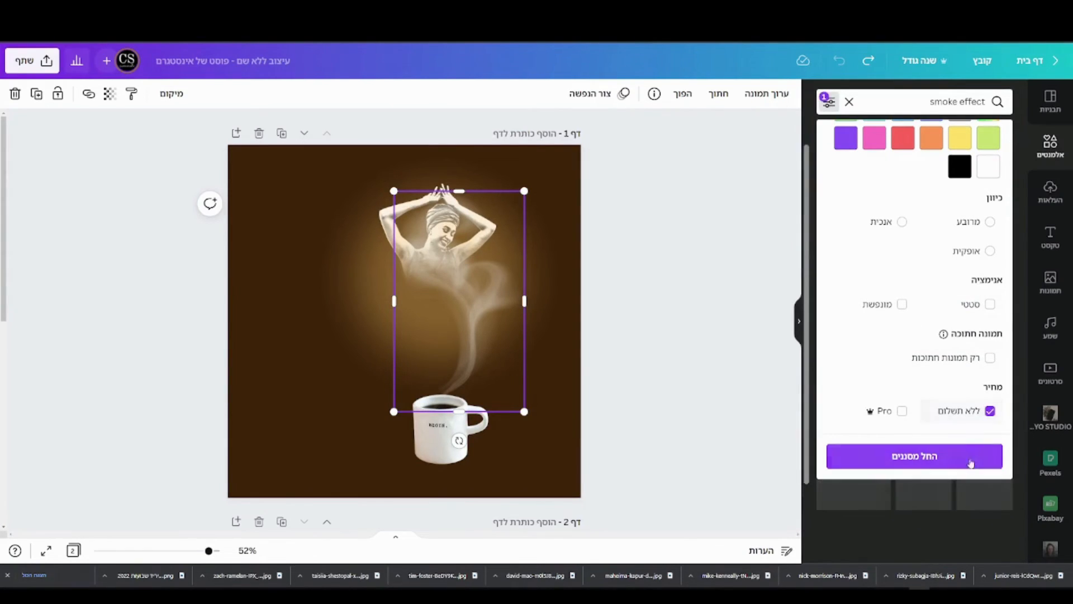
pyautogui.click(971, 459)
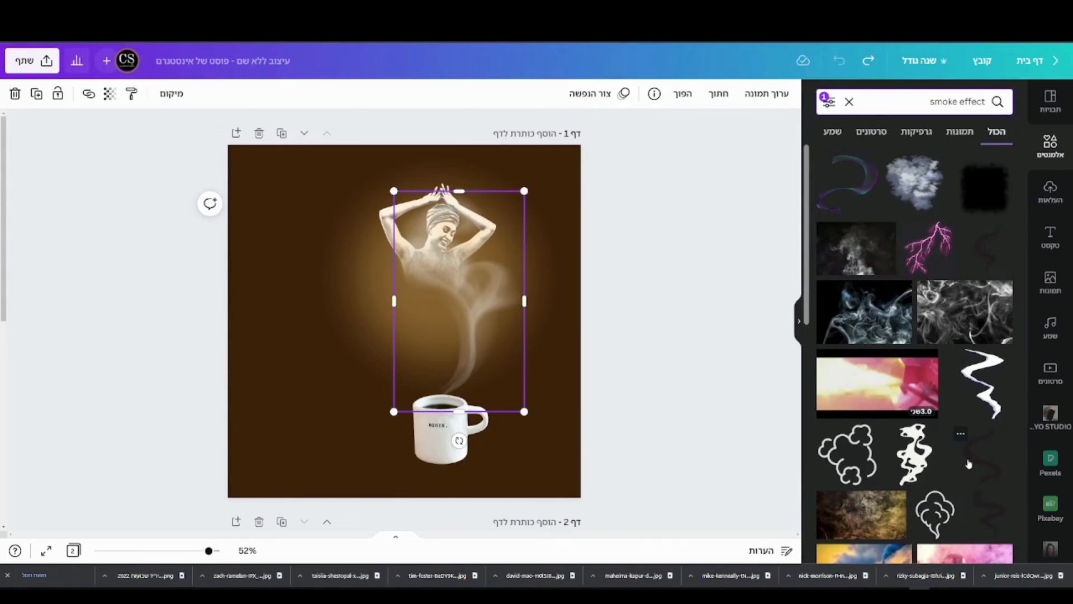
pyautogui.scroll(-3, 959, 419)
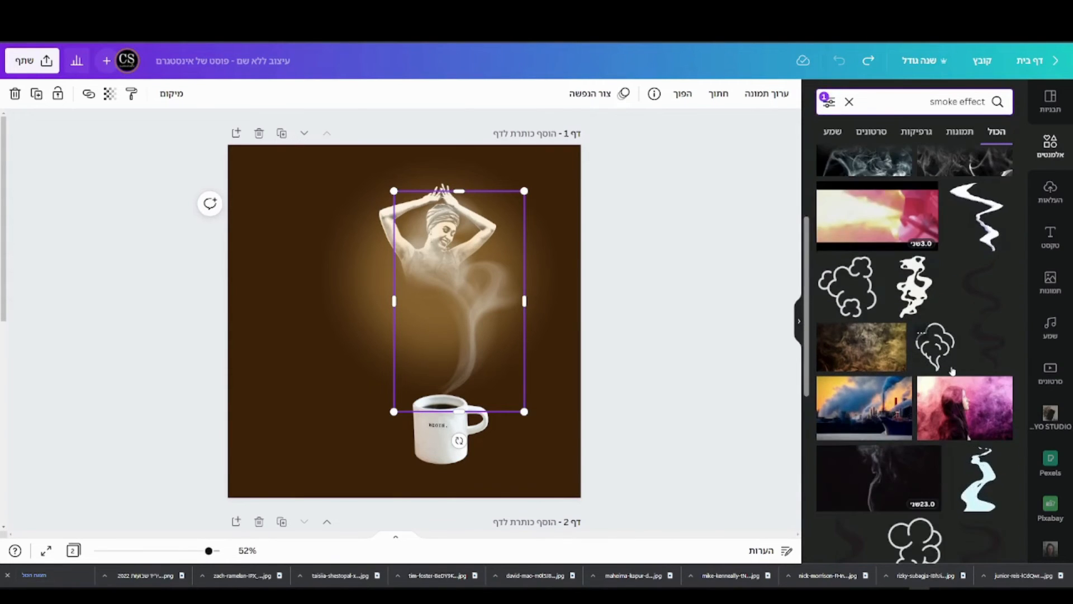
pyautogui.scroll(-3, 952, 371)
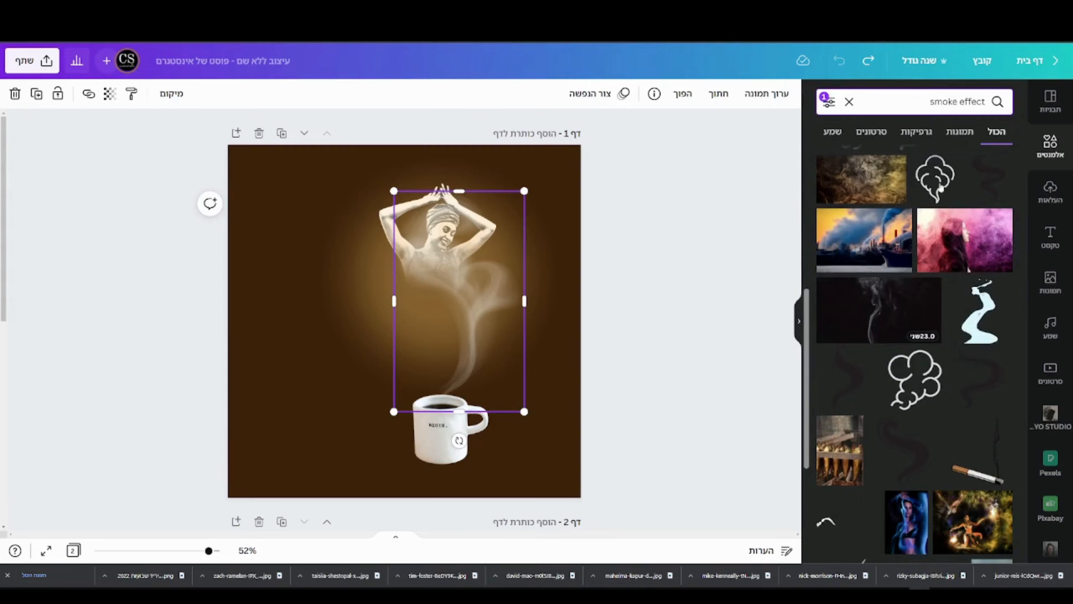
# Step: Restrict the free smoke effect results to static graphics and examine them for a realistic plume
pyautogui.click(918, 133)
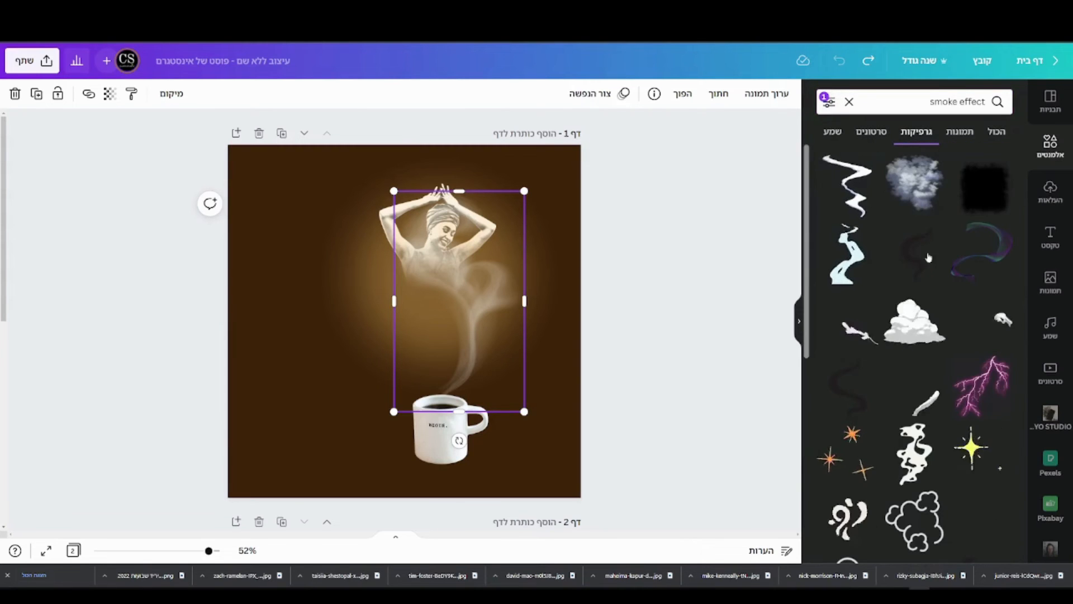
pyautogui.click(829, 102)
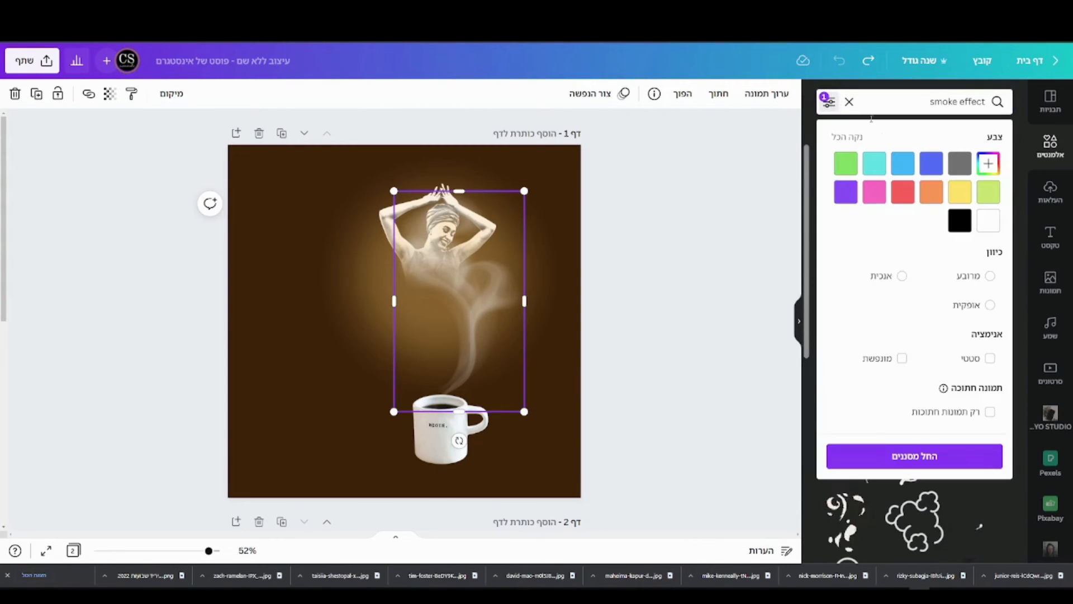
pyautogui.click(990, 358)
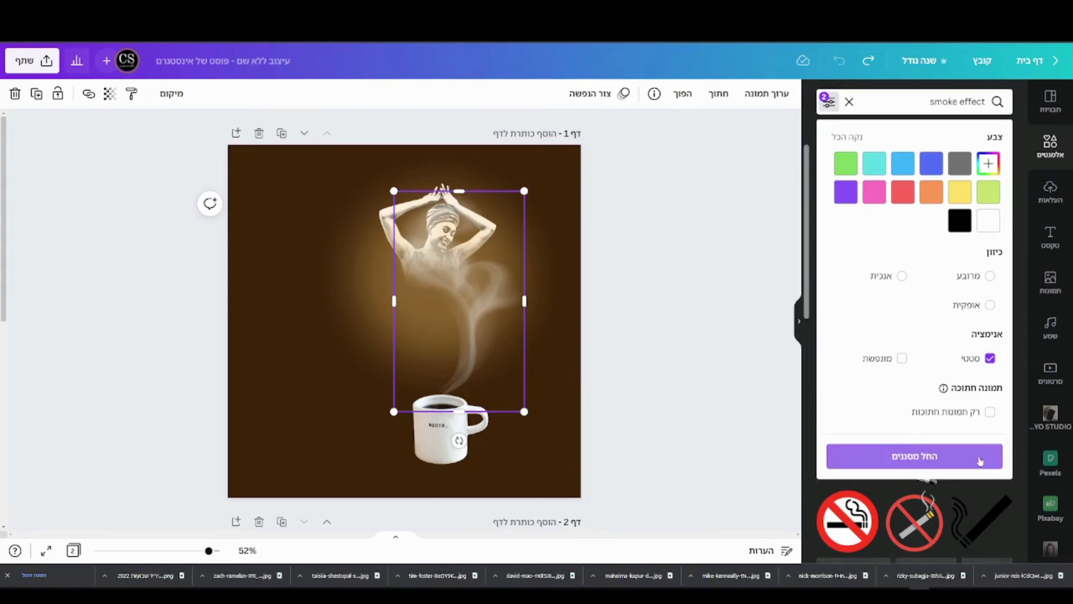
pyautogui.click(980, 460)
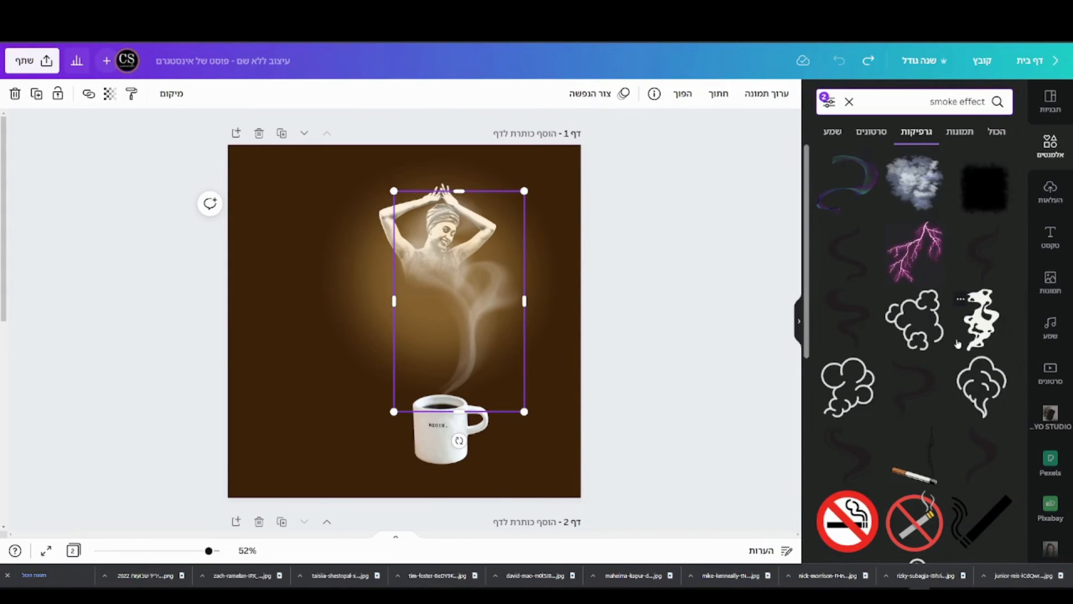
pyautogui.scroll(-5, 958, 343)
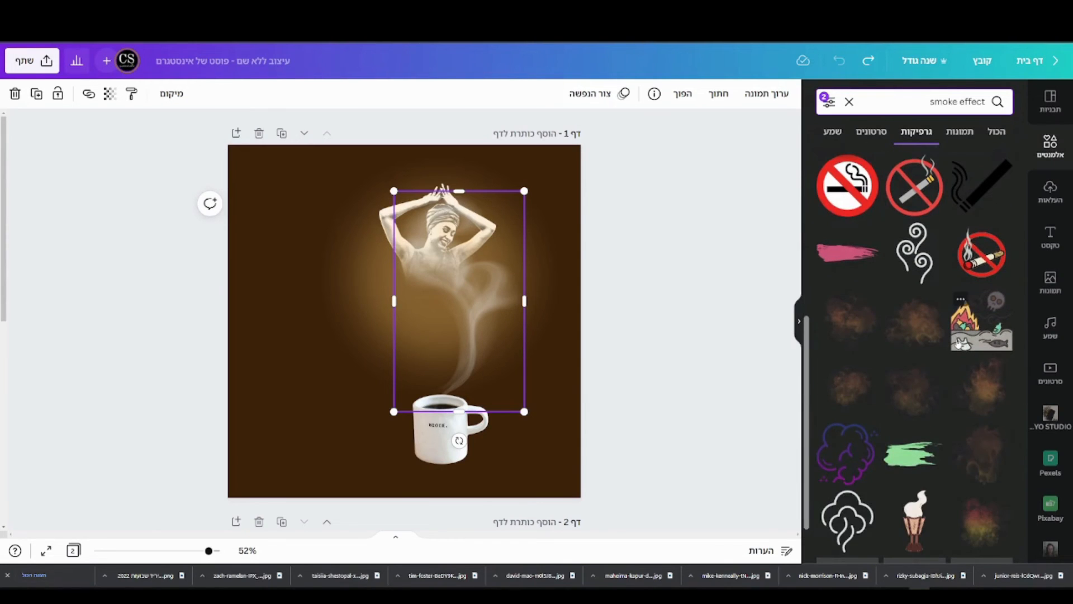
pyautogui.scroll(-1, 925, 442)
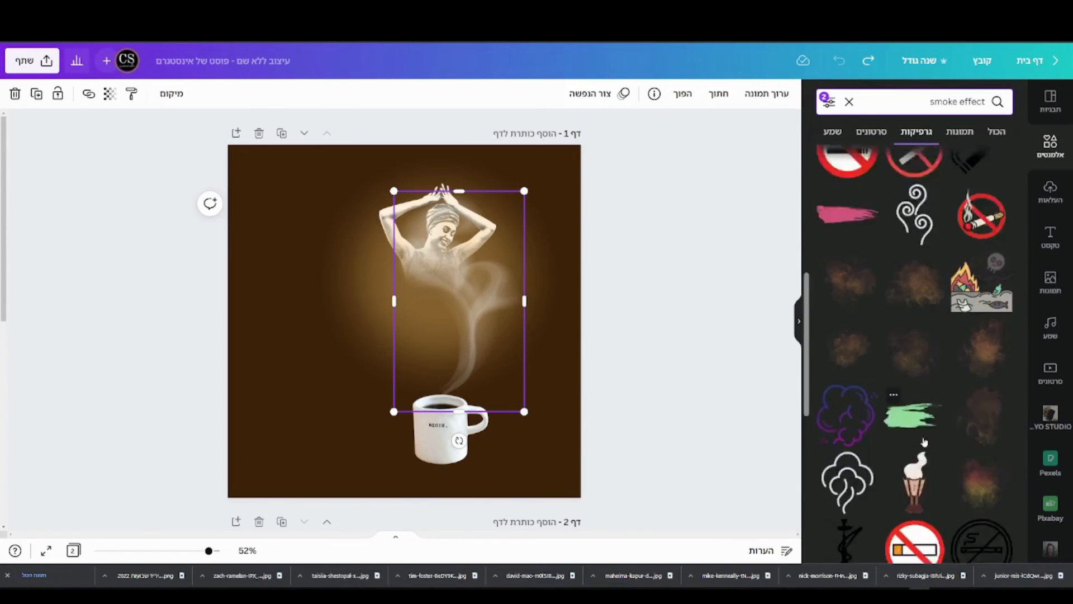
pyautogui.scroll(-2, 925, 441)
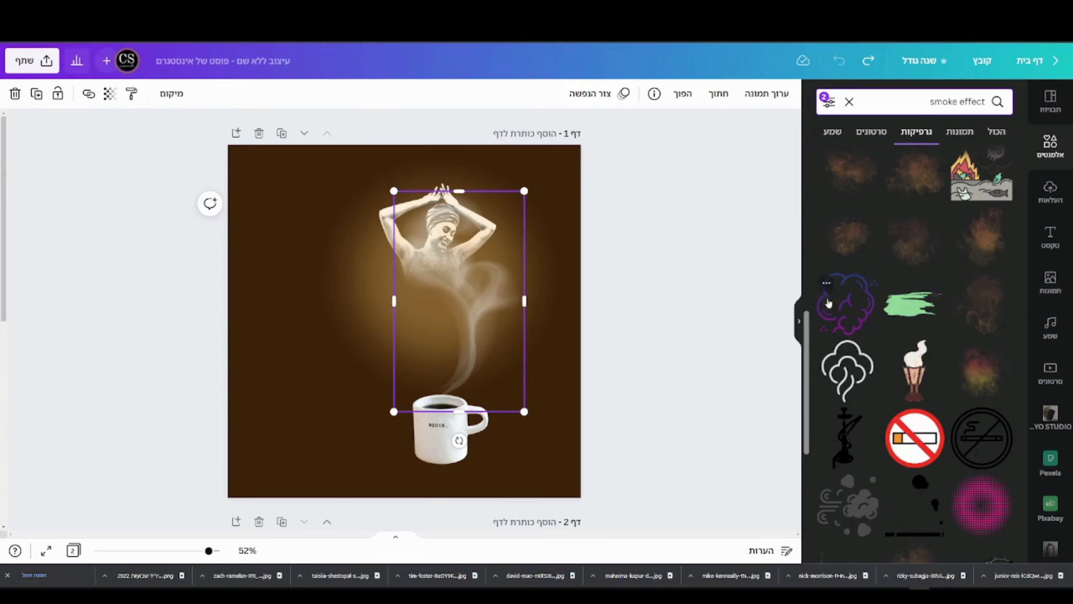
# Step: Nudge the smoke plume down, show elements similar to "Realistic white smoke steam, waves" and add the slender twisting plume
pyautogui.click(848, 104)
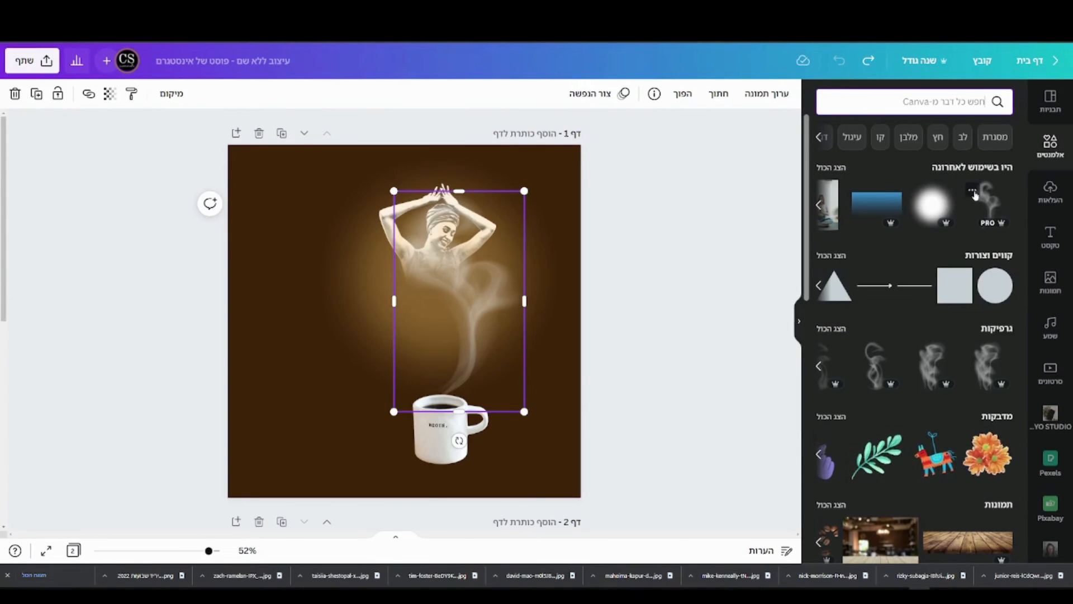
pyautogui.moveTo(491, 307); pyautogui.dragTo(497, 314)
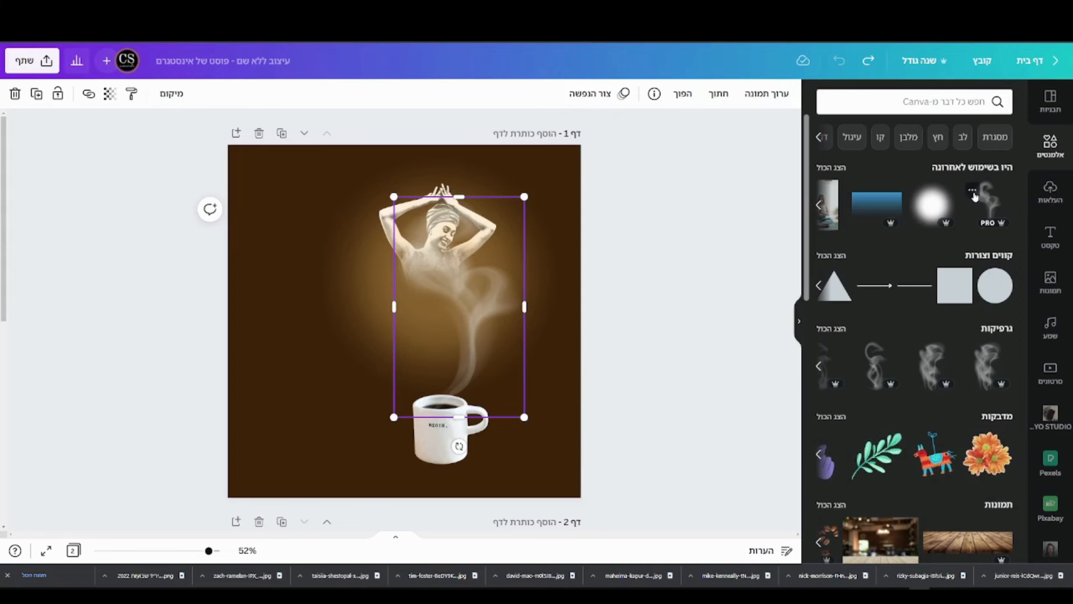
pyautogui.click(973, 191)
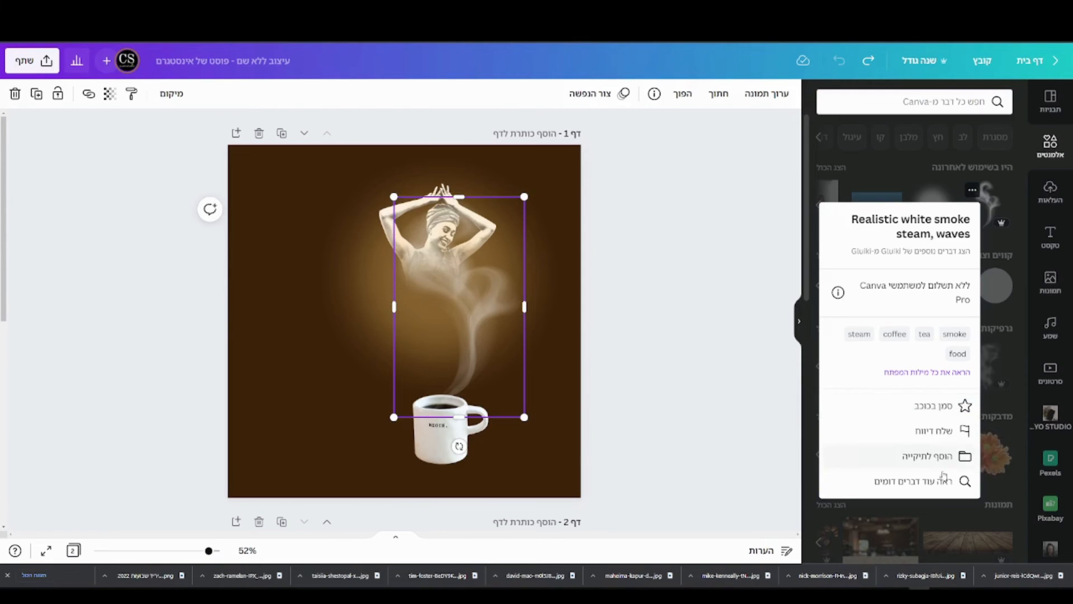
pyautogui.click(897, 482)
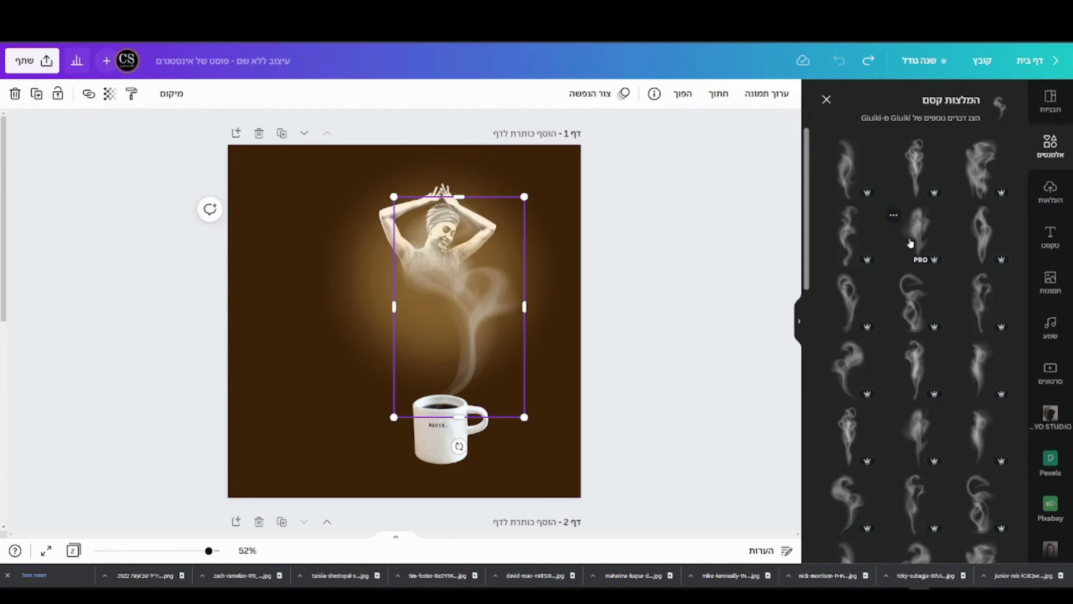
pyautogui.click(927, 163)
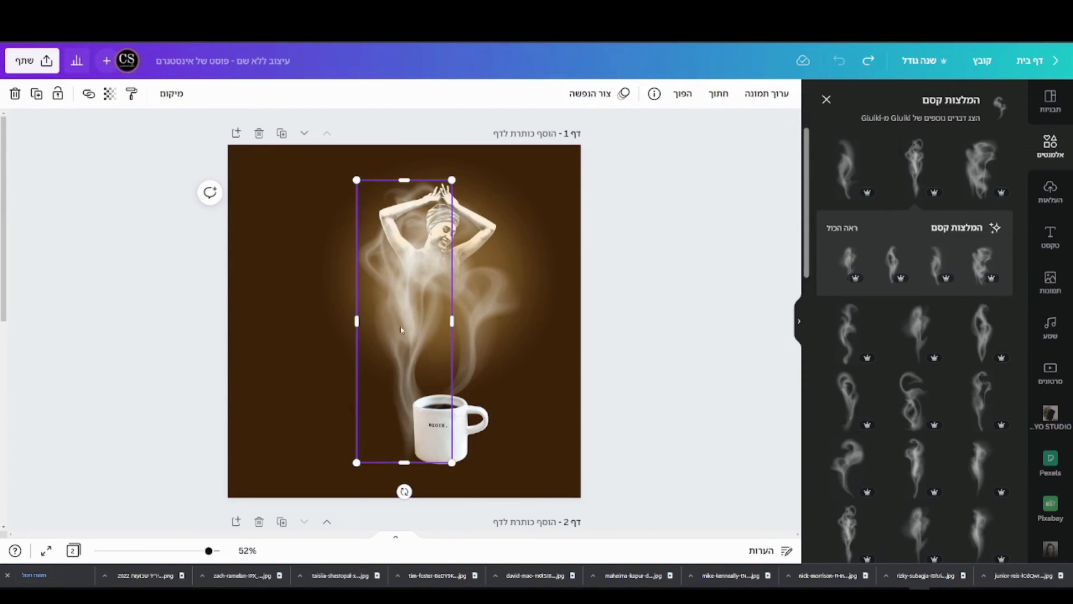
# Step: Shrink the slender plume to about 235 by 699 above the mug and move the first plume aside to the page's upper right
pyautogui.moveTo(394, 360); pyautogui.dragTo(423, 334)
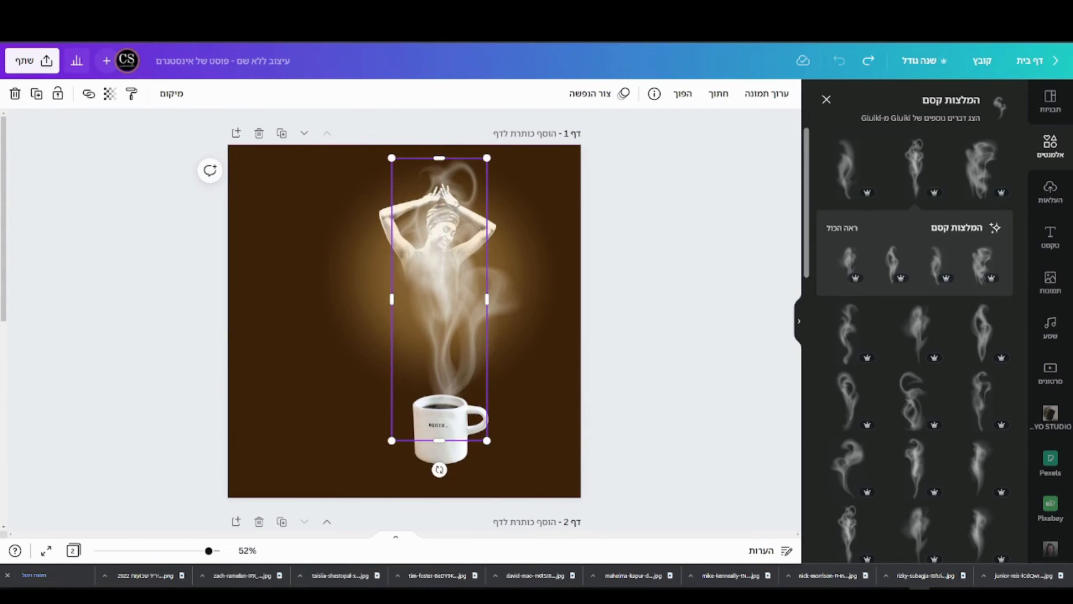
pyautogui.moveTo(487, 158); pyautogui.dragTo(468, 211)
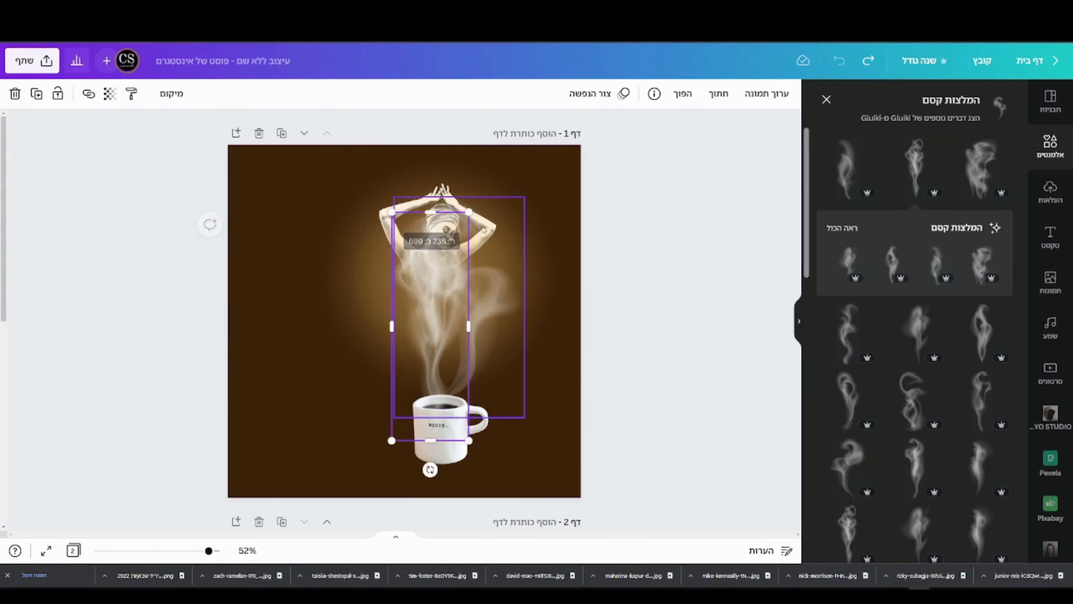
pyautogui.click(496, 294)
pyautogui.moveTo(495, 293); pyautogui.dragTo(570, 278)
# Step: Reduce the slender plume further and position it so it rises from the coffee to the woman's fading torso
pyautogui.click(440, 333)
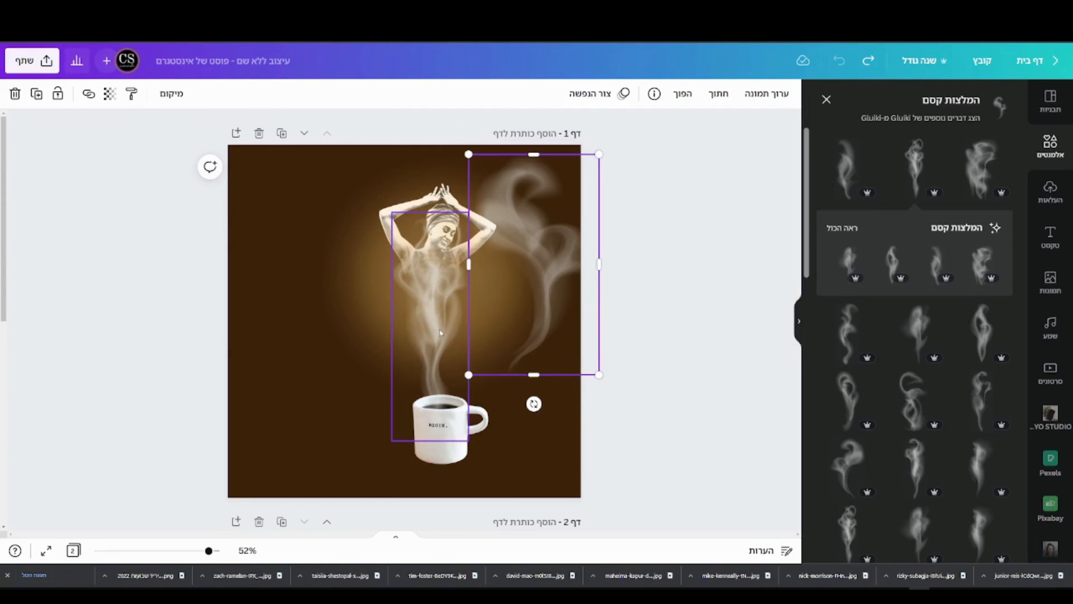
pyautogui.moveTo(440, 335); pyautogui.dragTo(445, 308)
pyautogui.moveTo(476, 194); pyautogui.dragTo(465, 242)
pyautogui.moveTo(437, 325); pyautogui.dragTo(444, 325)
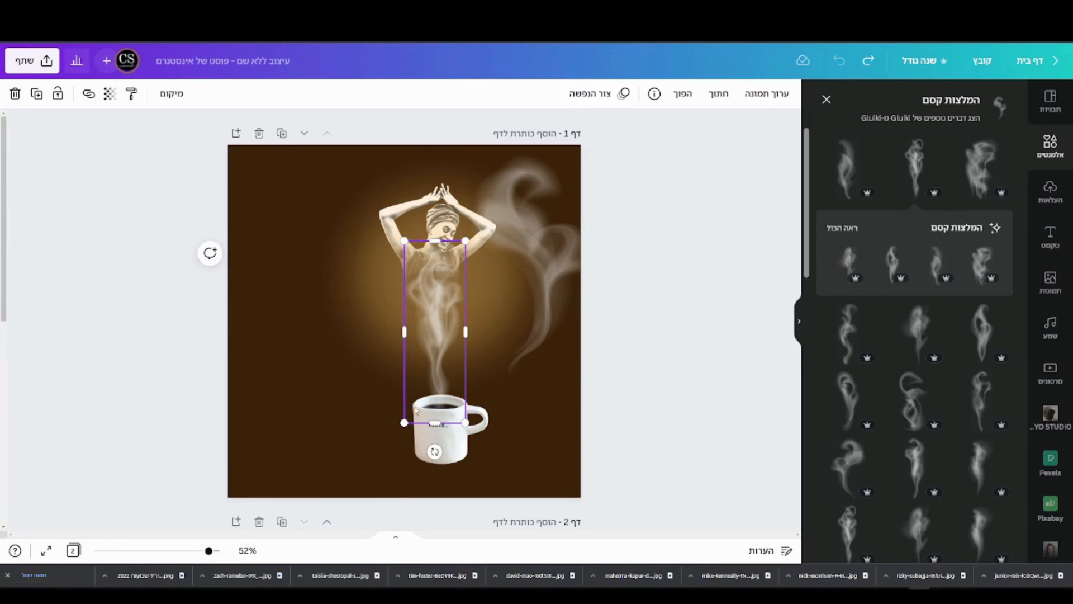
pyautogui.moveTo(405, 423); pyautogui.dragTo(409, 406)
pyautogui.moveTo(466, 241); pyautogui.dragTo(456, 269)
pyautogui.moveTo(428, 340); pyautogui.dragTo(427, 336)
# Step: Move the first plume to the left of the woman's torso, tilt it counterclockwise and shrink it to blend into the slender plume
pyautogui.moveTo(535, 255); pyautogui.dragTo(417, 260)
pyautogui.moveTo(416, 414); pyautogui.dragTo(466, 405)
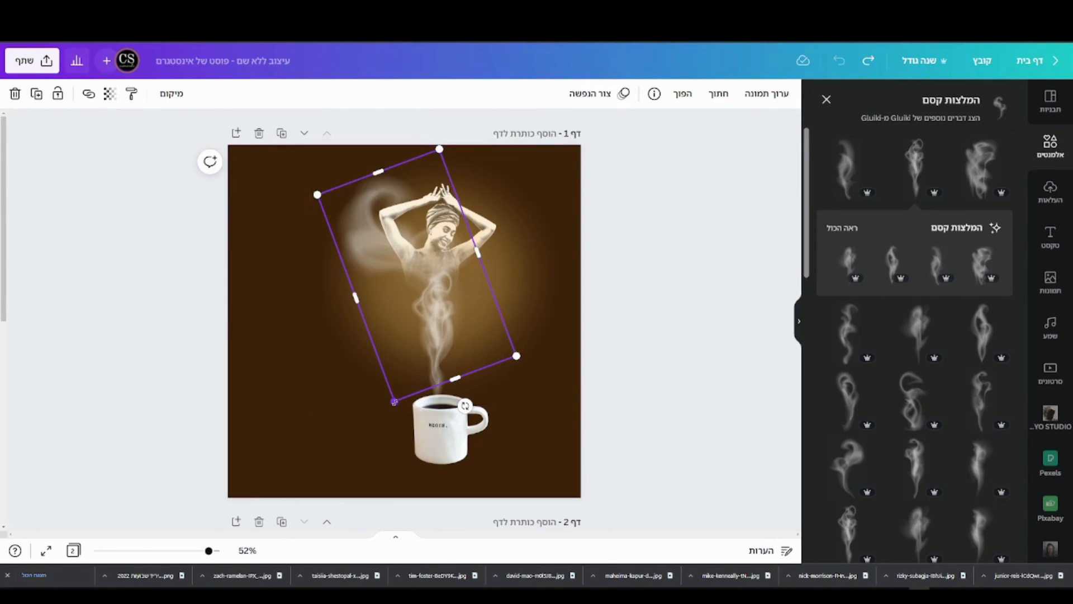
pyautogui.moveTo(394, 402); pyautogui.dragTo(414, 314)
pyautogui.moveTo(417, 213); pyautogui.dragTo(413, 275)
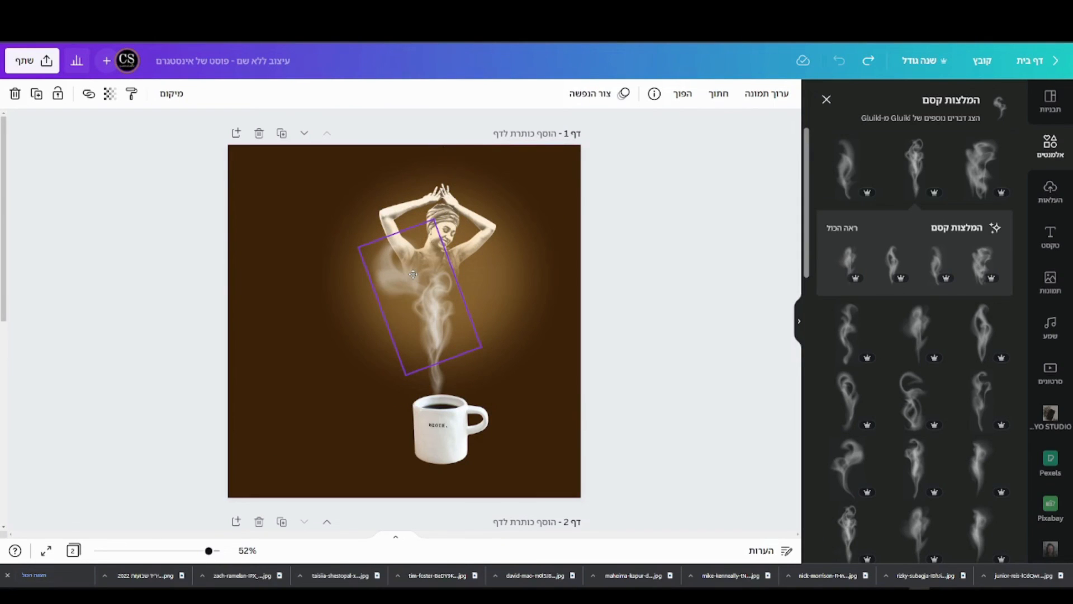
pyautogui.moveTo(412, 275); pyautogui.dragTo(413, 275)
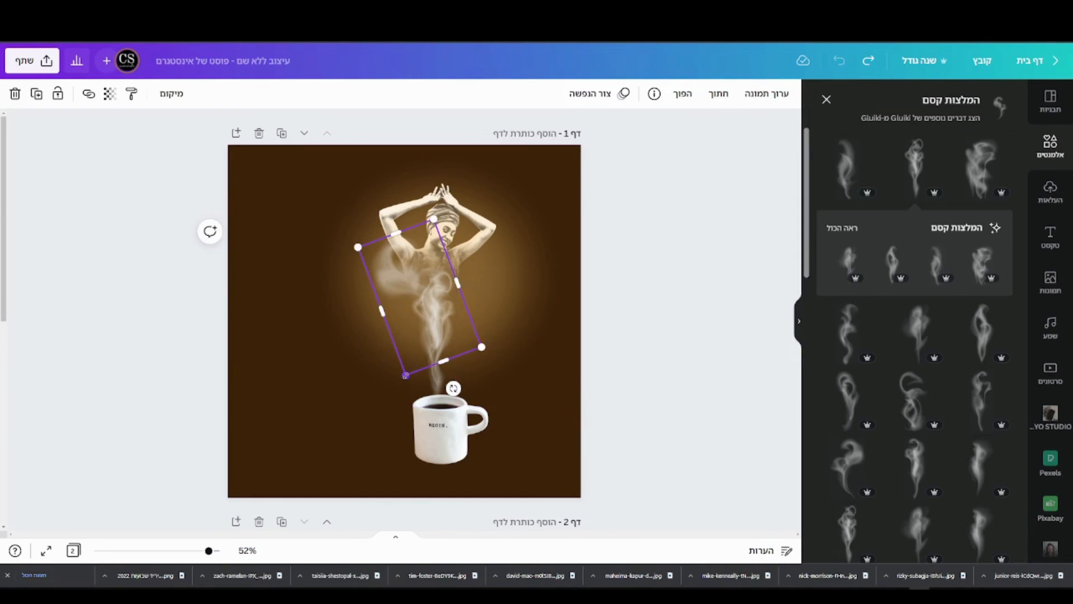
pyautogui.moveTo(405, 375); pyautogui.dragTo(405, 379)
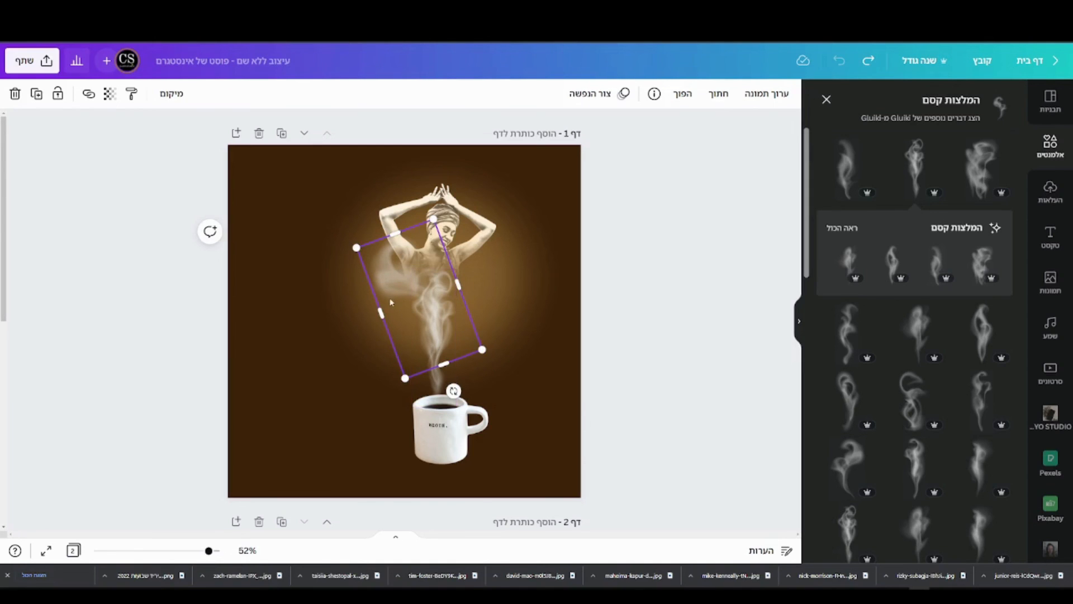
pyautogui.moveTo(390, 302); pyautogui.dragTo(391, 305)
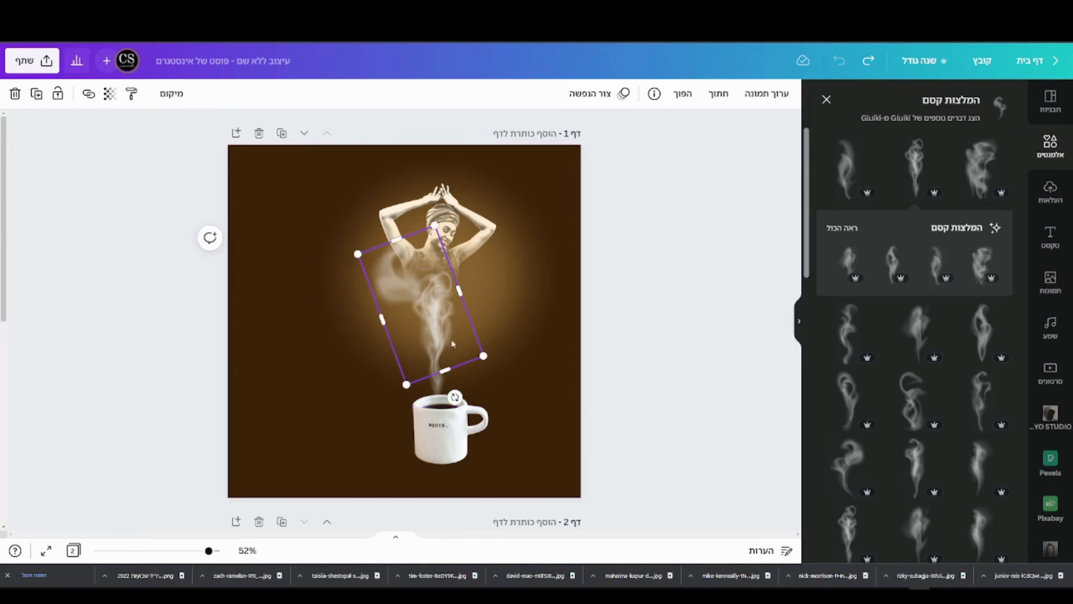
# Step: Duplicate the tilted smoke plume, flip the copy horizontally and angle it to the right of the woman's torso, mirroring the original
pyautogui.click(37, 94)
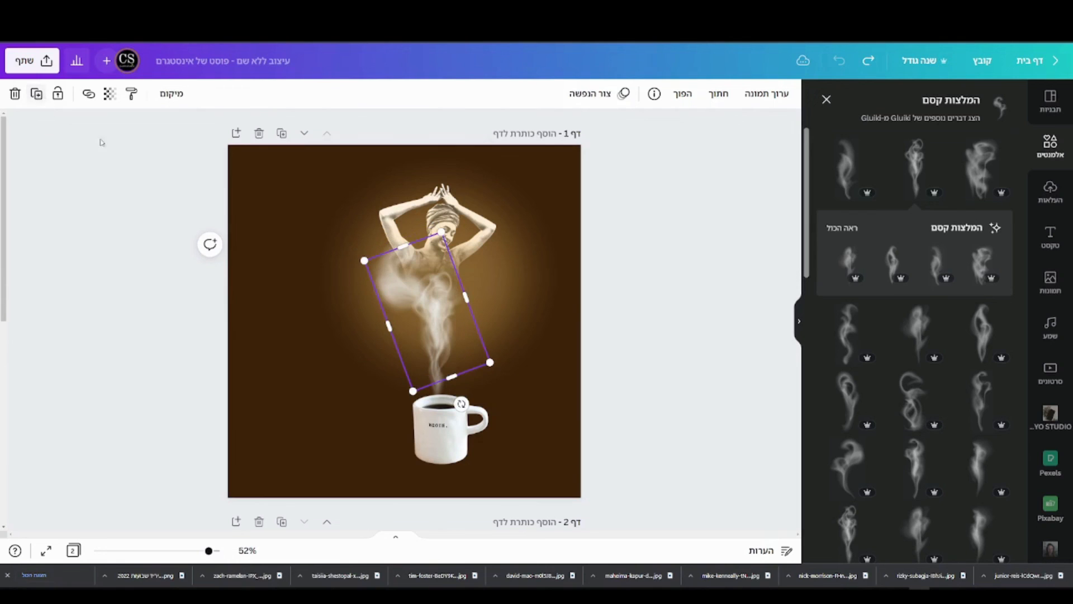
pyautogui.click(682, 93)
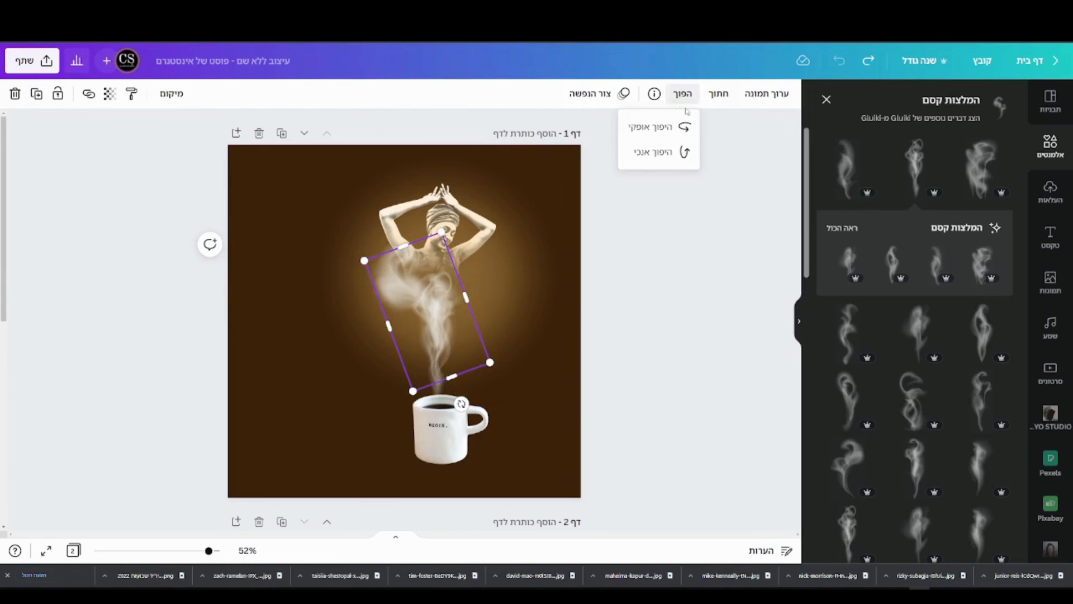
pyautogui.moveTo(454, 379); pyautogui.dragTo(411, 376)
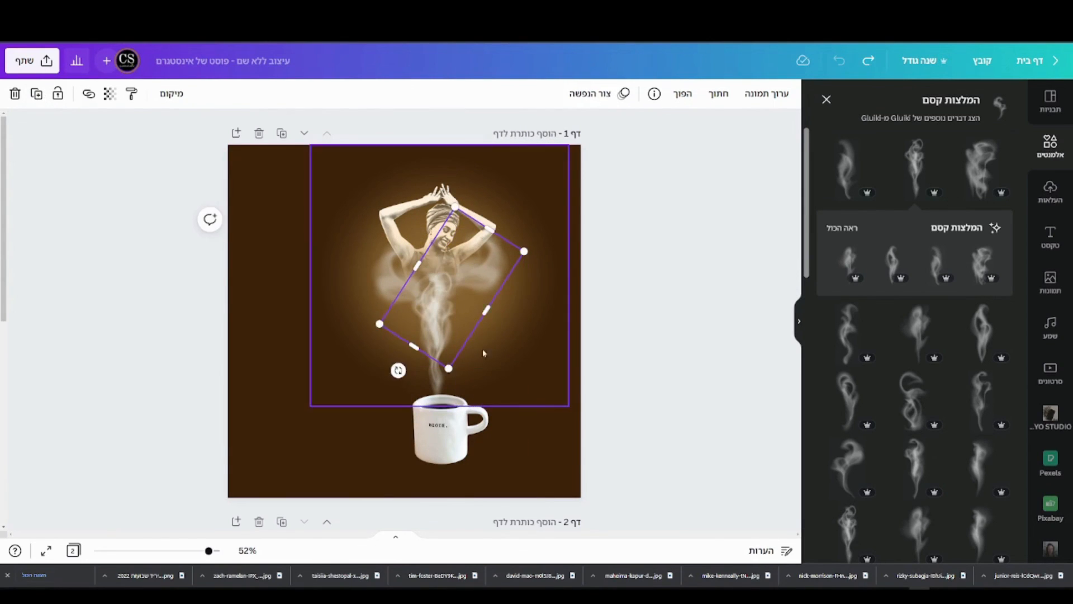
pyautogui.moveTo(398, 371); pyautogui.dragTo(420, 374)
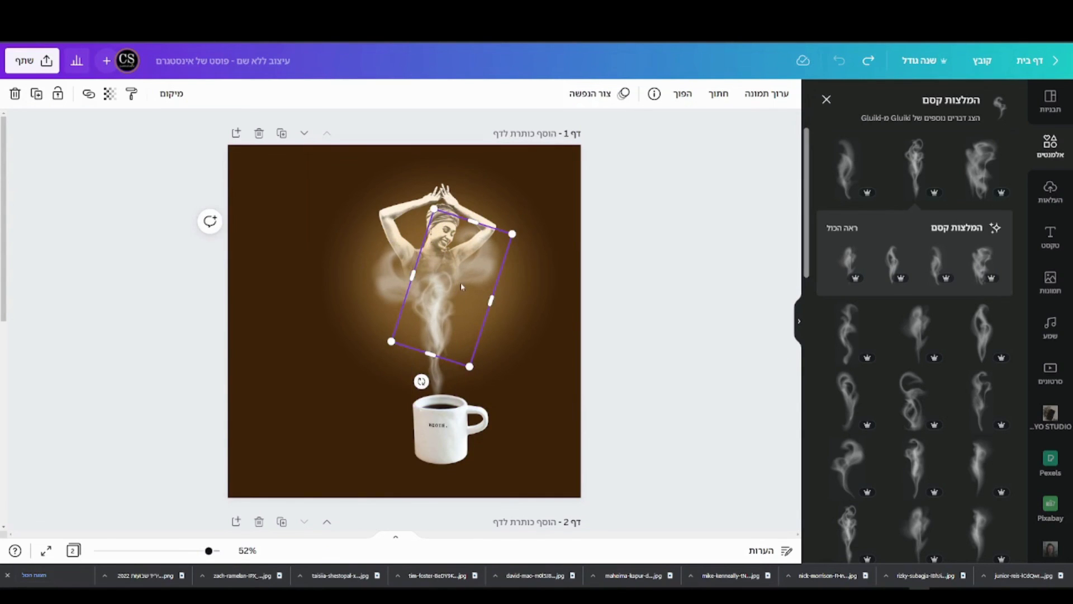
pyautogui.moveTo(461, 286); pyautogui.dragTo(458, 285)
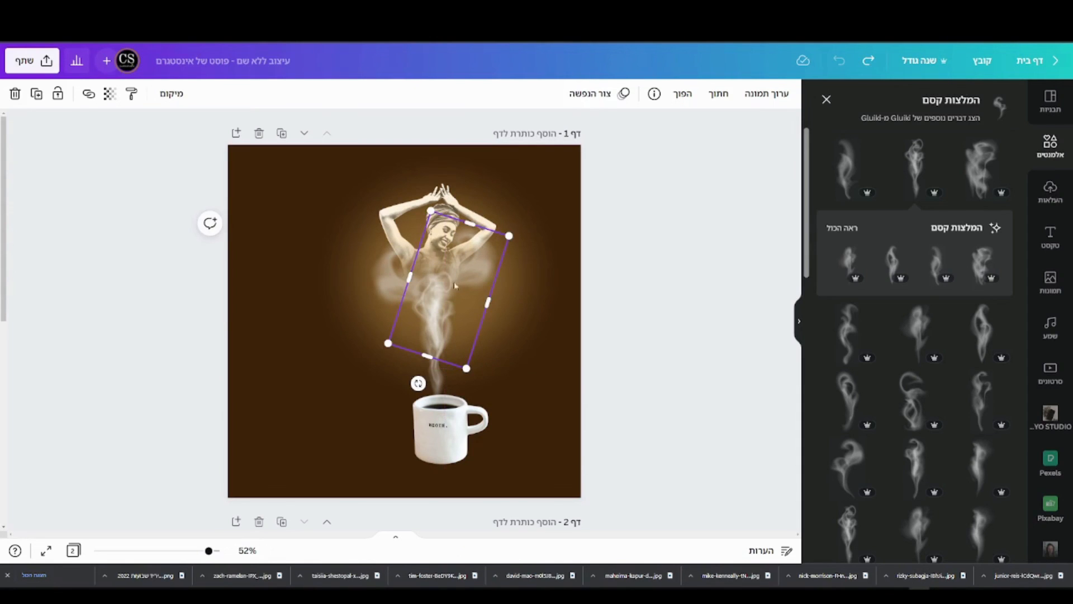
# Step: Set the transparency of the mirrored plume to 70 and of the original tilted plume to 96
pyautogui.click(110, 94)
pyautogui.moveTo(116, 145); pyautogui.dragTo(153, 155)
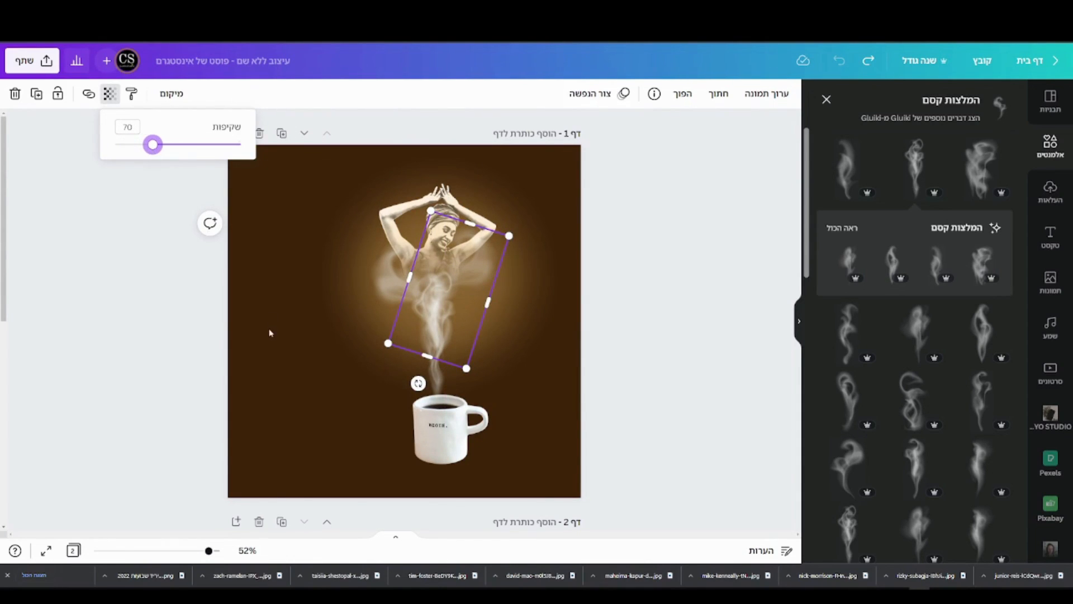
pyautogui.click(384, 292)
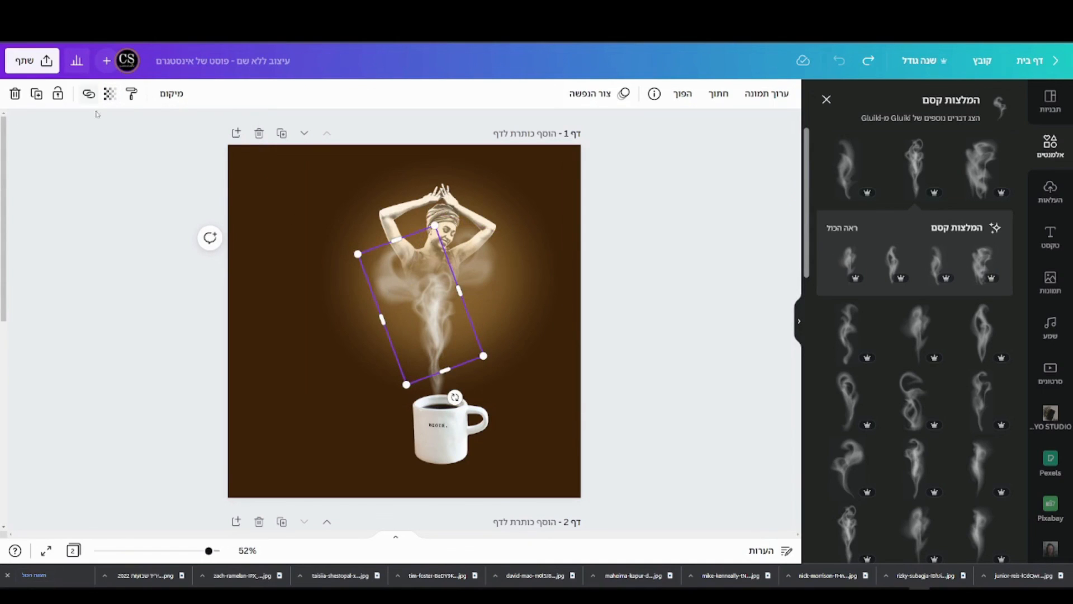
pyautogui.click(110, 94)
pyautogui.moveTo(115, 150); pyautogui.dragTo(121, 151)
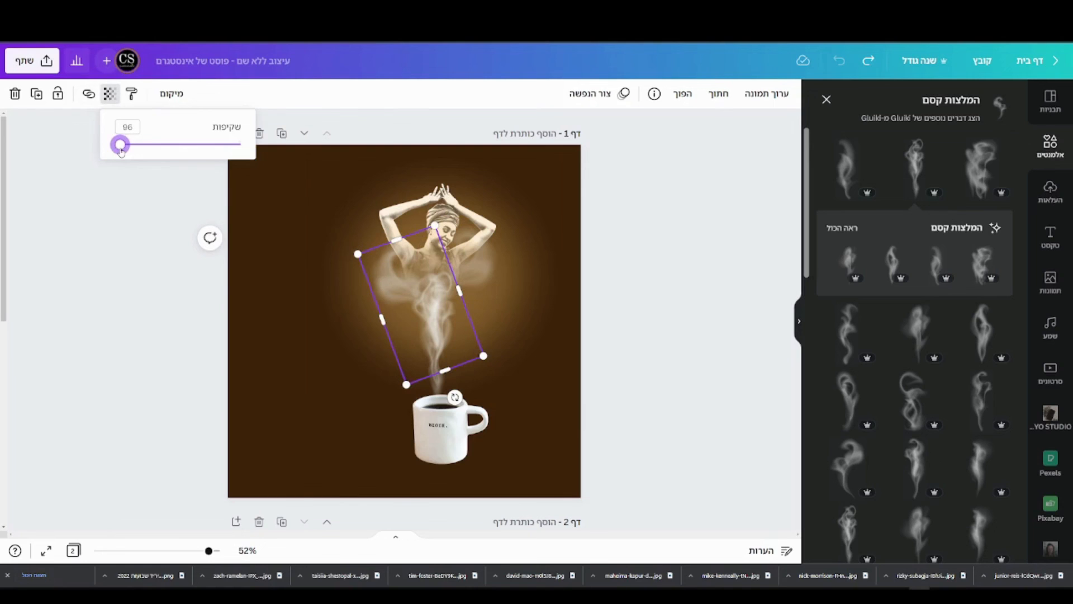
pyautogui.click(632, 323)
pyautogui.click(612, 327)
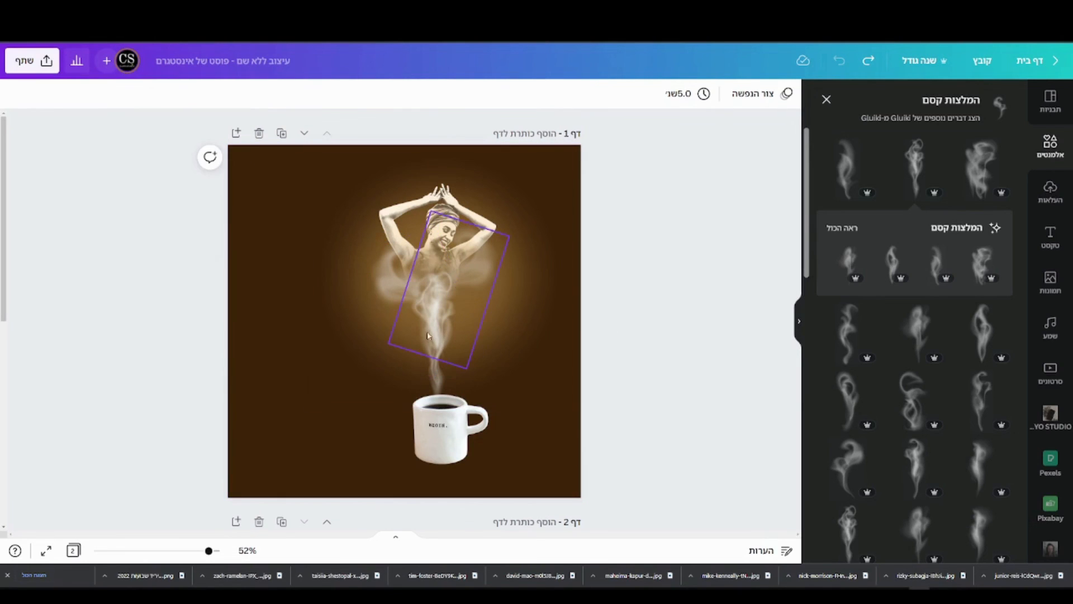
# Step: Straighten the mirrored plume slightly and move it down and left so it overlaps the slender plume below the torso
pyautogui.click(485, 277)
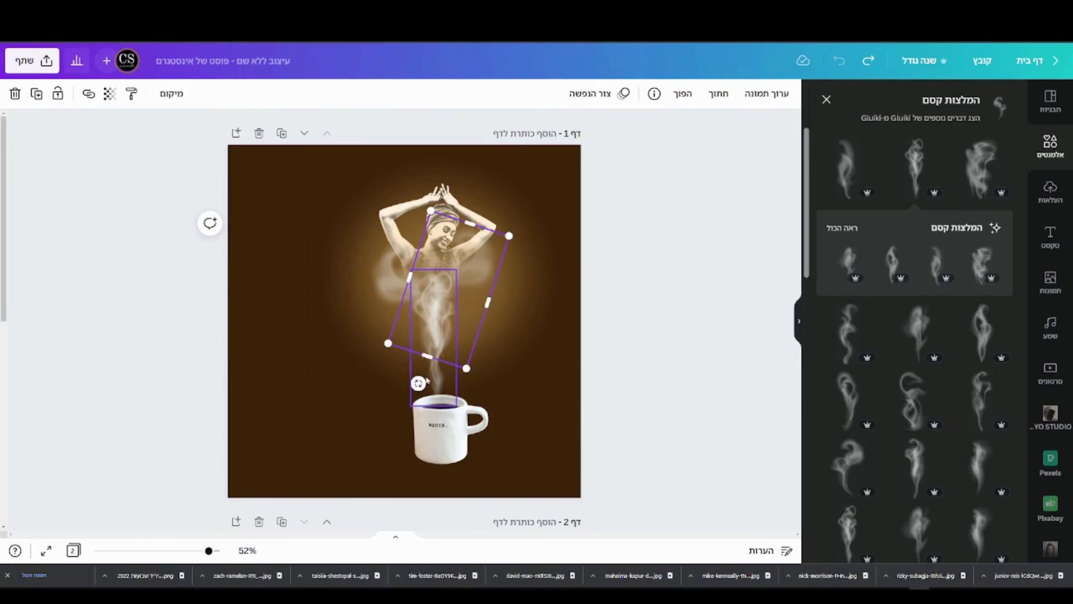
pyautogui.moveTo(419, 383); pyautogui.dragTo(431, 385)
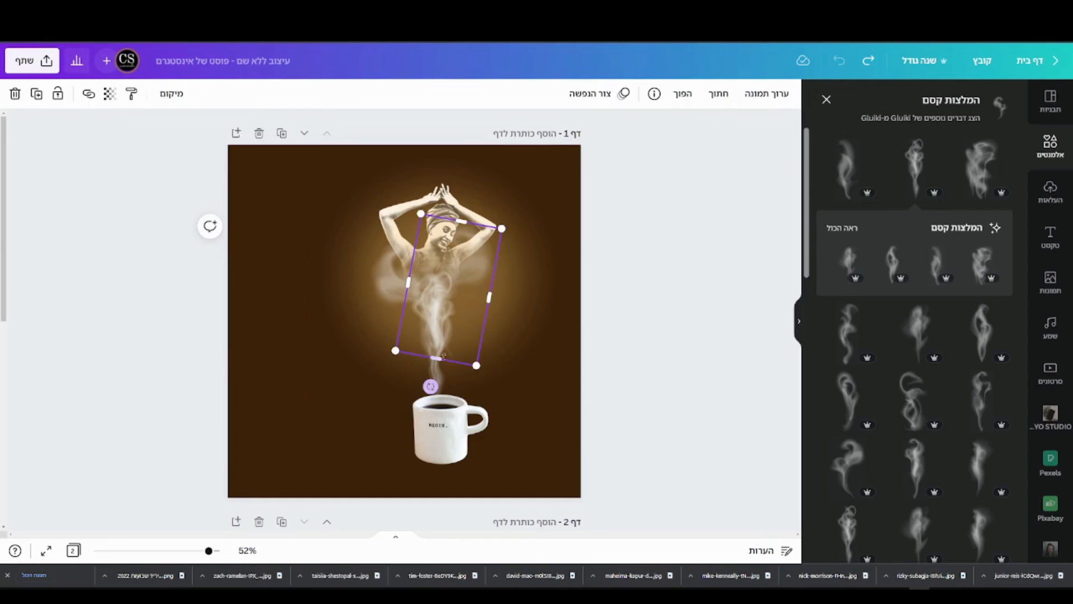
pyautogui.moveTo(460, 306); pyautogui.dragTo(448, 324)
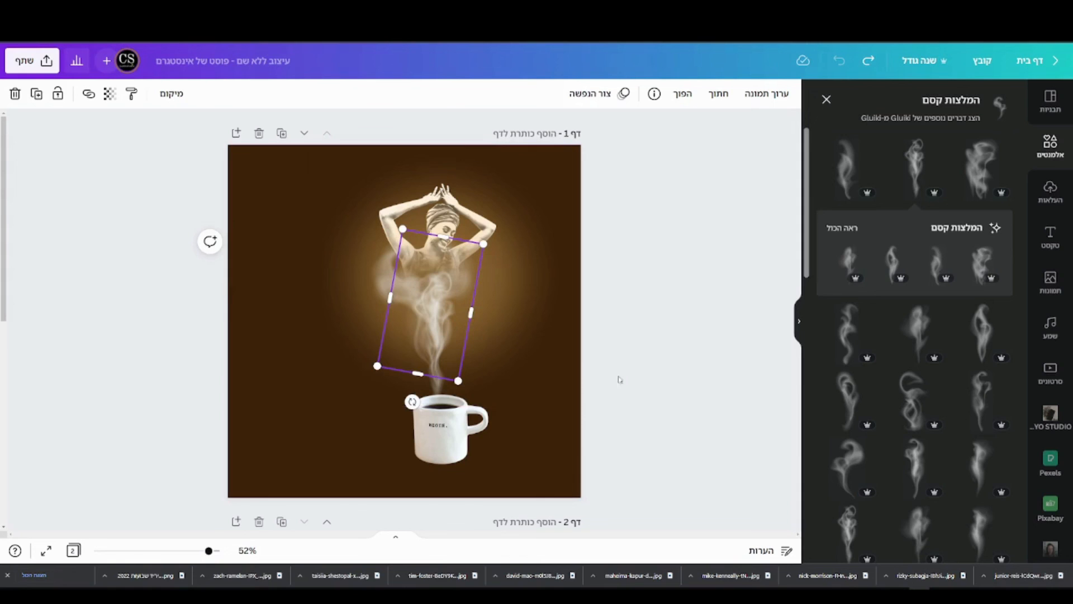
# Step: Add another wispy plume from the magic recommendations, shrink it to less than half size and place it over the woman's torso
pyautogui.click(928, 255)
pyautogui.press('Escape')
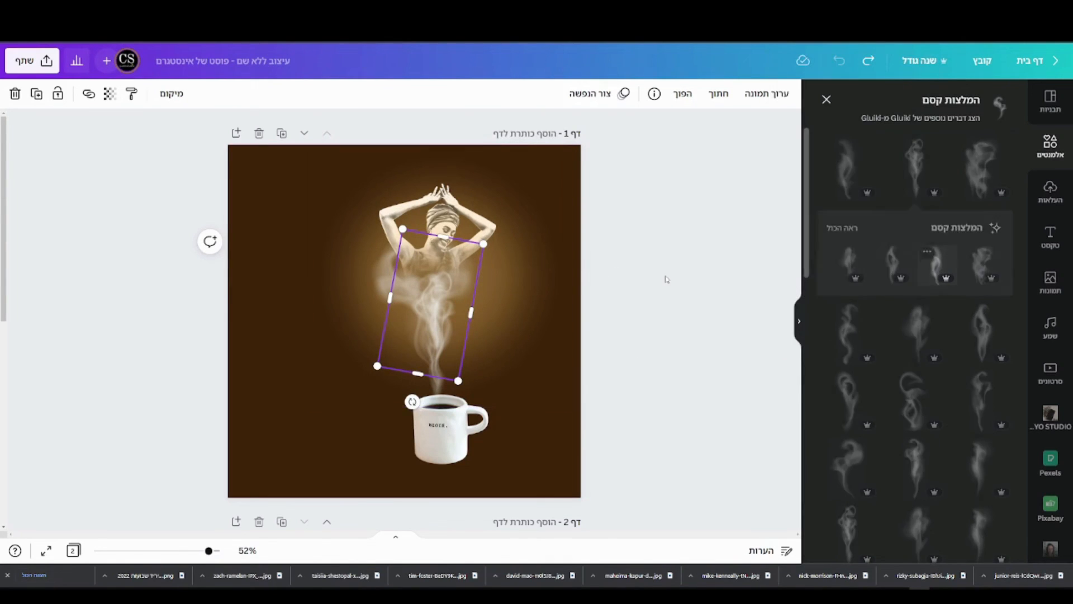
pyautogui.click(941, 268)
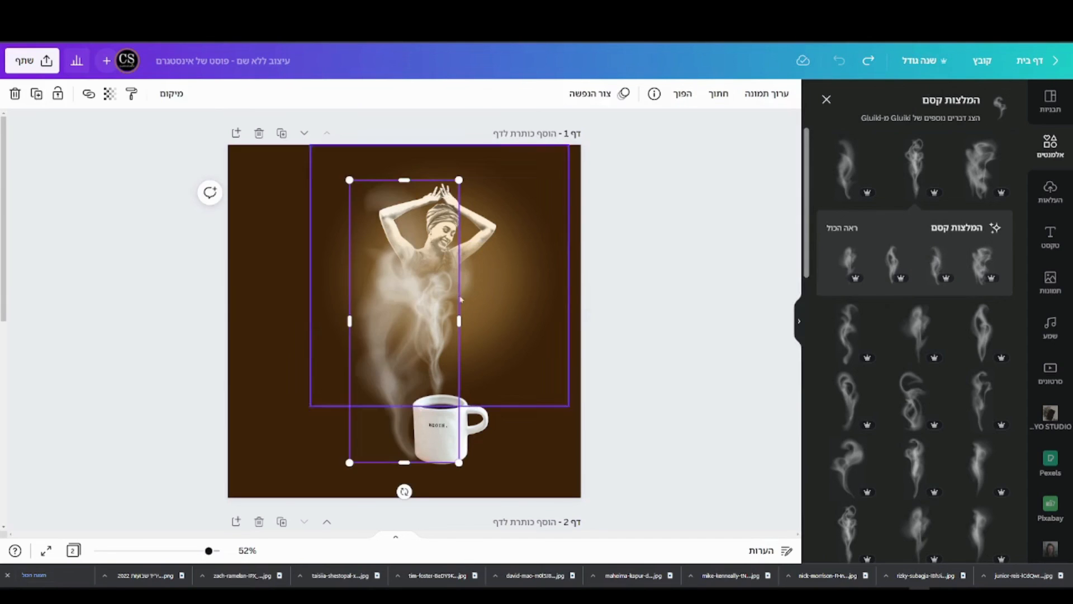
pyautogui.moveTo(383, 296); pyautogui.dragTo(420, 255)
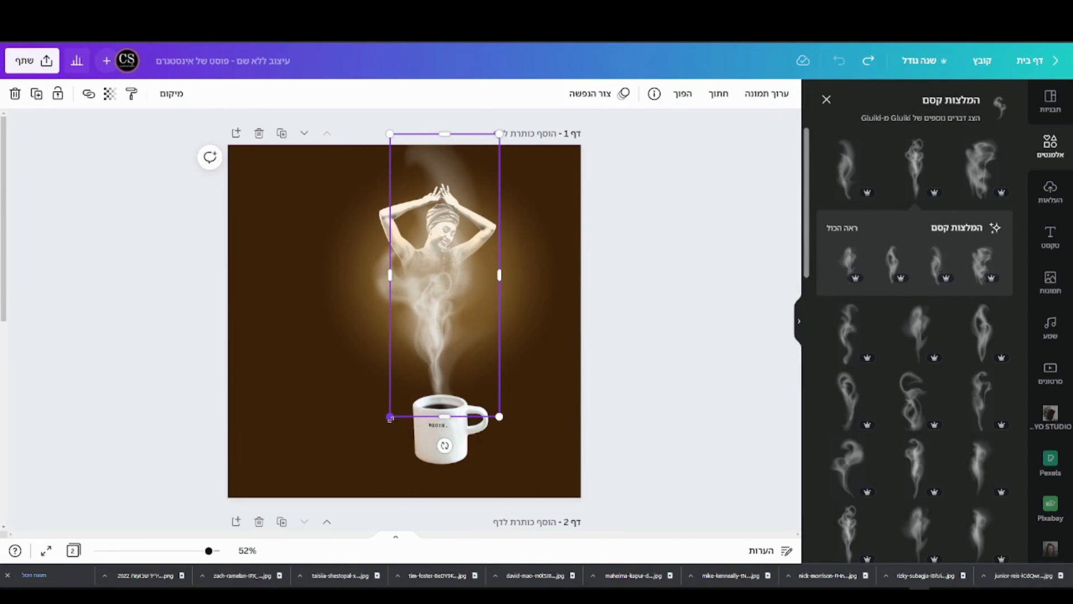
pyautogui.moveTo(390, 416); pyautogui.dragTo(450, 262)
pyautogui.moveTo(483, 182); pyautogui.dragTo(449, 269)
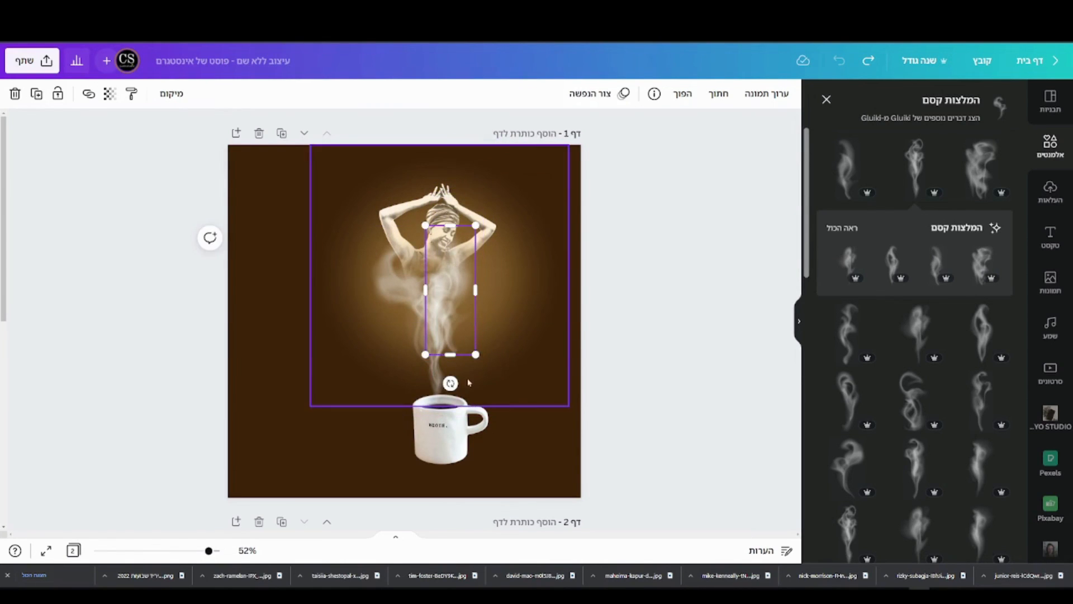
# Step: Tilt the new plume clockwise, shift it slightly up beside the torso and set its transparency to 71
pyautogui.moveTo(451, 378); pyautogui.dragTo(426, 380)
pyautogui.moveTo(450, 295); pyautogui.dragTo(453, 281)
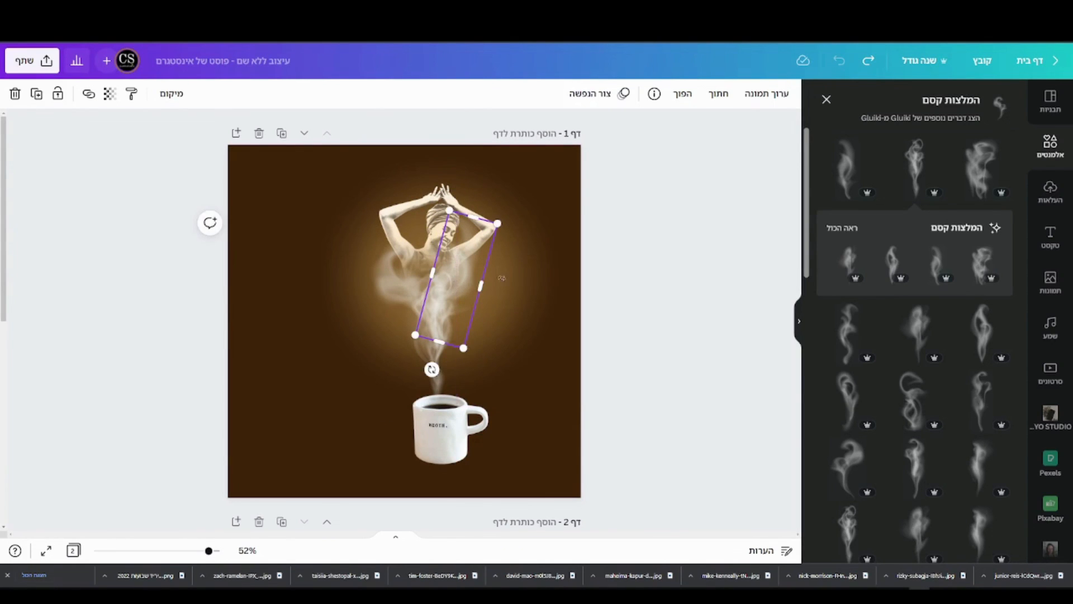
pyautogui.click(109, 95)
pyautogui.moveTo(115, 140); pyautogui.dragTo(153, 158)
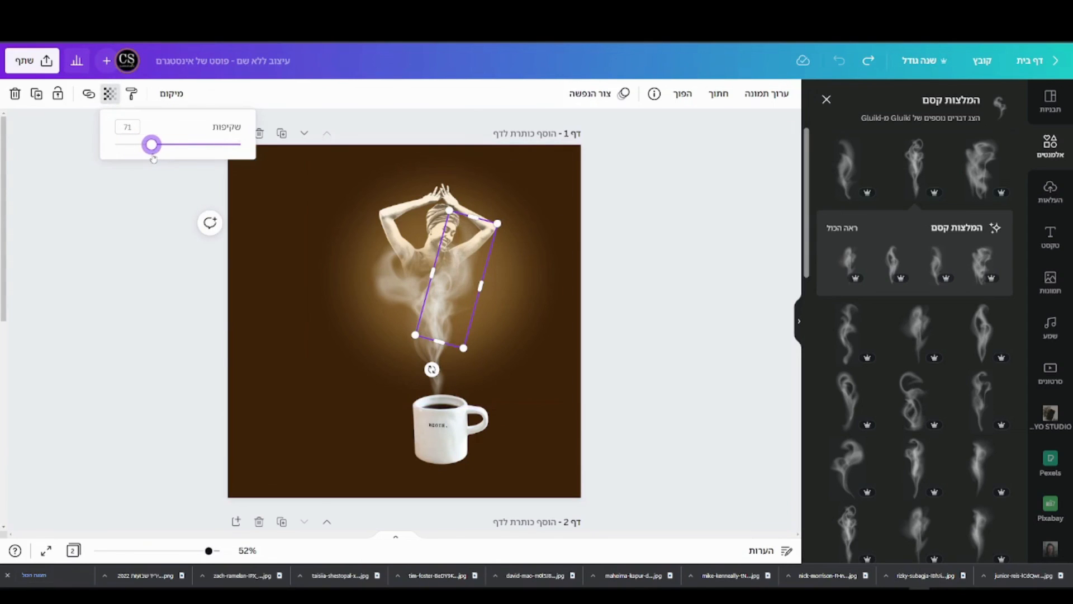
pyautogui.click(659, 377)
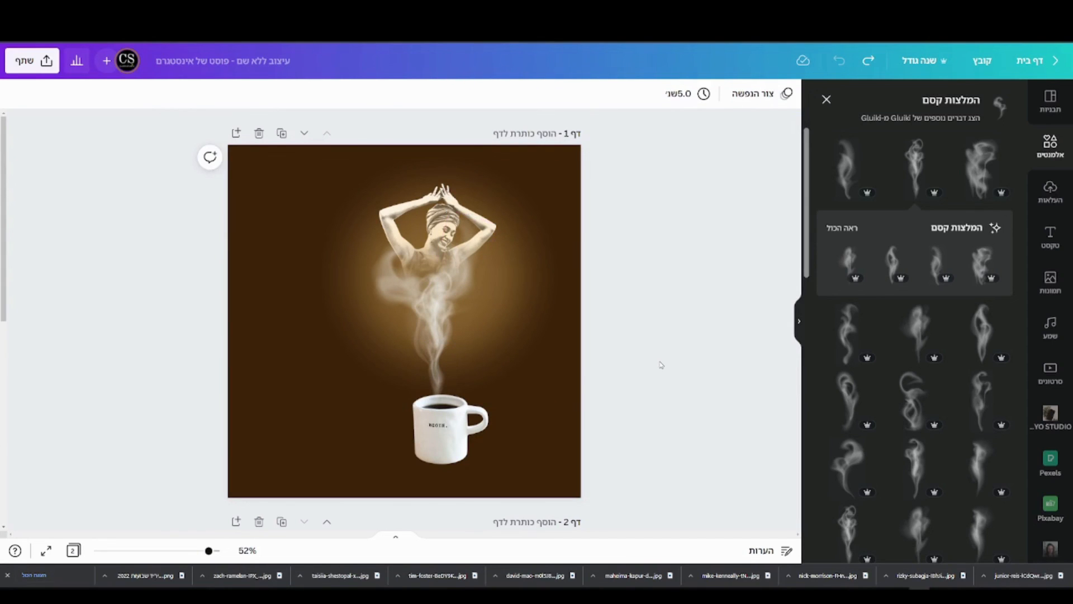